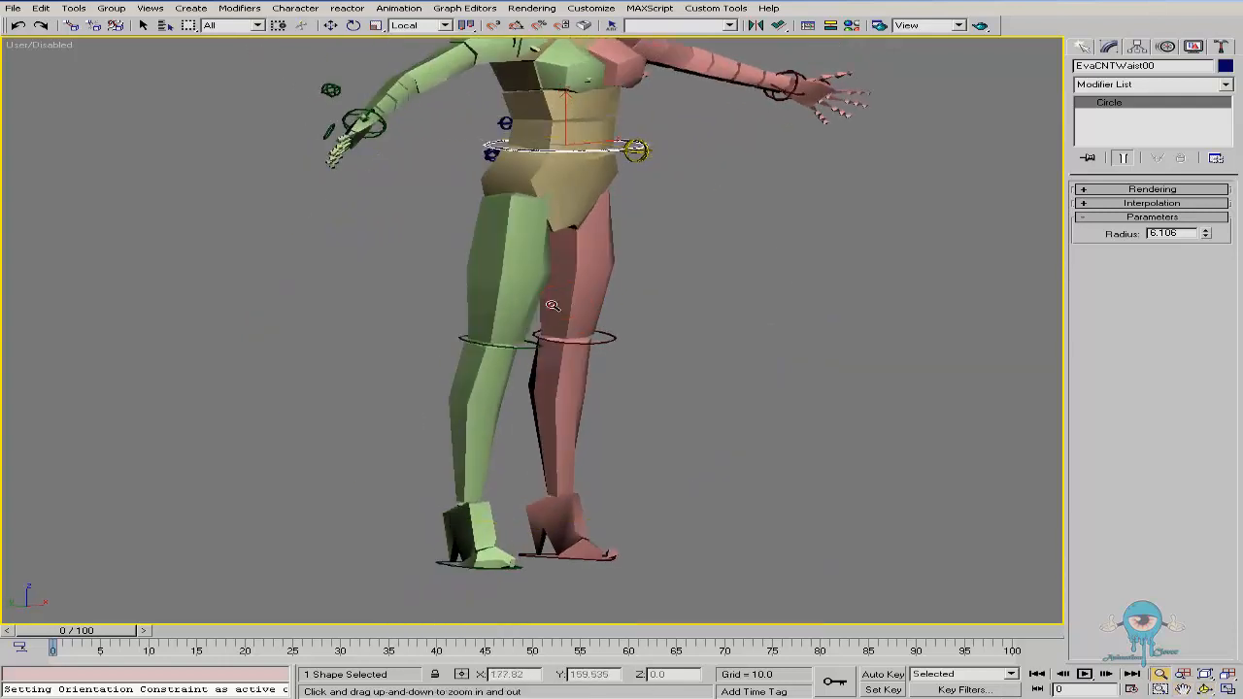
# Try to raise the character's waist control to see how the legs respond
pyautogui.press('w')
pyautogui.keyDown('alt'); pyautogui.moveTo(618, 292); pyautogui.dragTo(637, 293, button='middle'); pyautogui.keyUp('alt')
pyautogui.moveTo(559, 130); pyautogui.dragTo(581, 94)
pyautogui.rightClick(580, 94)
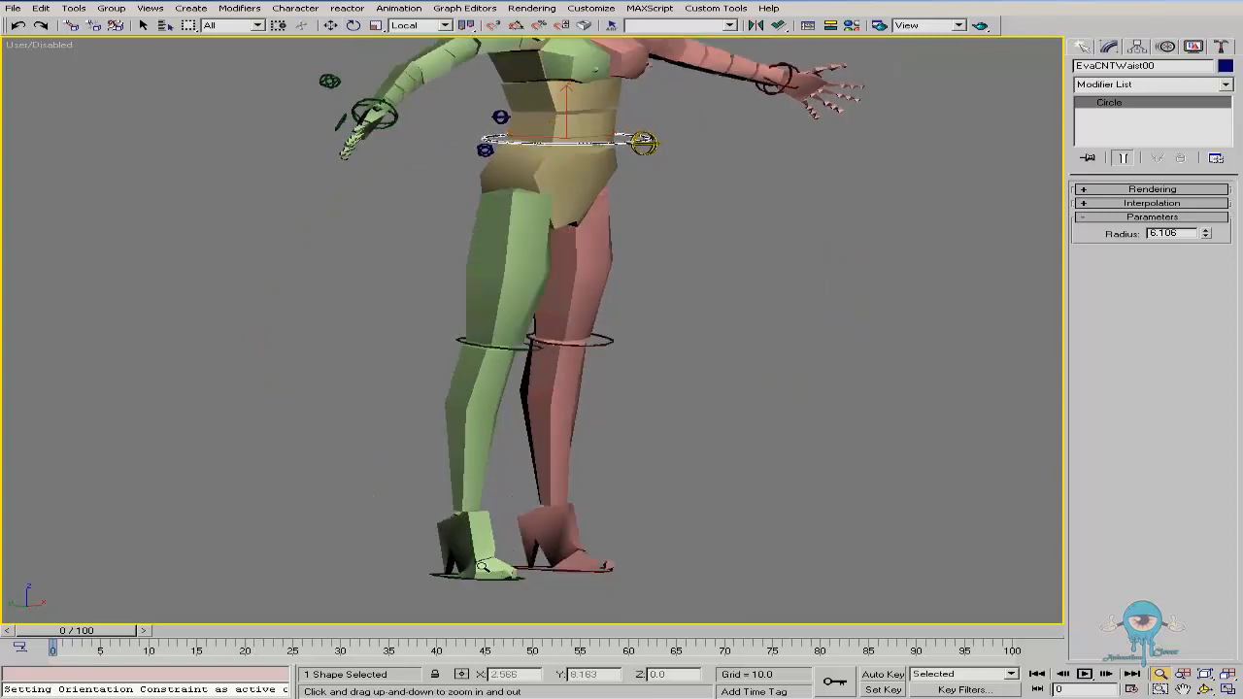
# Select the right foot control and examine the foot and leg setup from different angles
pyautogui.scroll(4, 464, 577)
pyautogui.click(429, 580)
pyautogui.keyDown('alt'); pyautogui.moveTo(569, 400); pyautogui.dragTo(534, 357, button='middle'); pyautogui.keyUp('alt')
pyautogui.moveTo(534, 357)
pyautogui.keyDown('alt'); pyautogui.mouseDown(button='middle')
pyautogui.moveTo(554, 378)
pyautogui.moveTo(535, 402)
pyautogui.moveTo(534, 361)
pyautogui.mouseUp(button='middle'); pyautogui.keyUp('alt')
pyautogui.scroll(3, 534, 362)
pyautogui.keyDown('alt'); pyautogui.moveTo(534, 361); pyautogui.dragTo(505, 414, button='middle'); pyautogui.keyUp('alt')
pyautogui.scroll(-4, 505, 415)
pyautogui.moveTo(552, 284); pyautogui.dragTo(501, 396, button='middle')
pyautogui.scroll(-2, 447, 478)
pyautogui.scroll(-1, 447, 477)
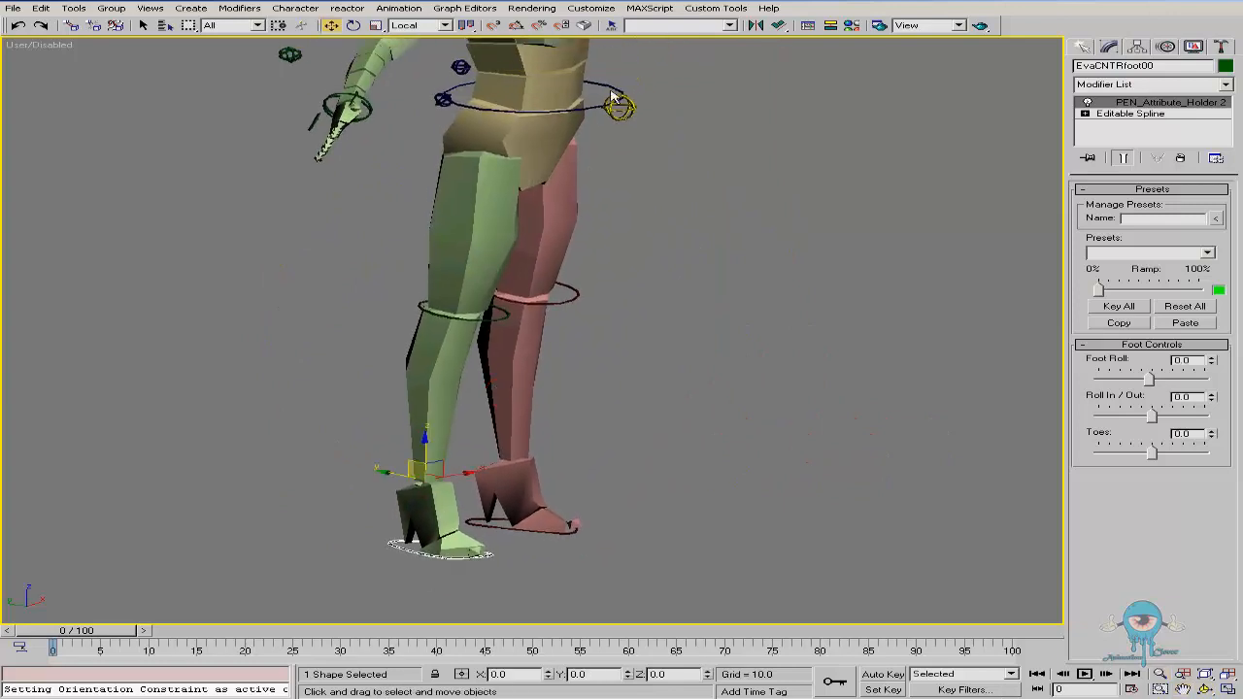
# Move the waist control downward so that both knees bend
pyautogui.click(555, 84)
pyautogui.moveTo(530, 71); pyautogui.dragTo(493, 100)
# Test the right foot control's Foot Roll at about 16 and about -60, and reset it to 0
pyautogui.click(405, 545)
pyautogui.scroll(6, 428, 530)
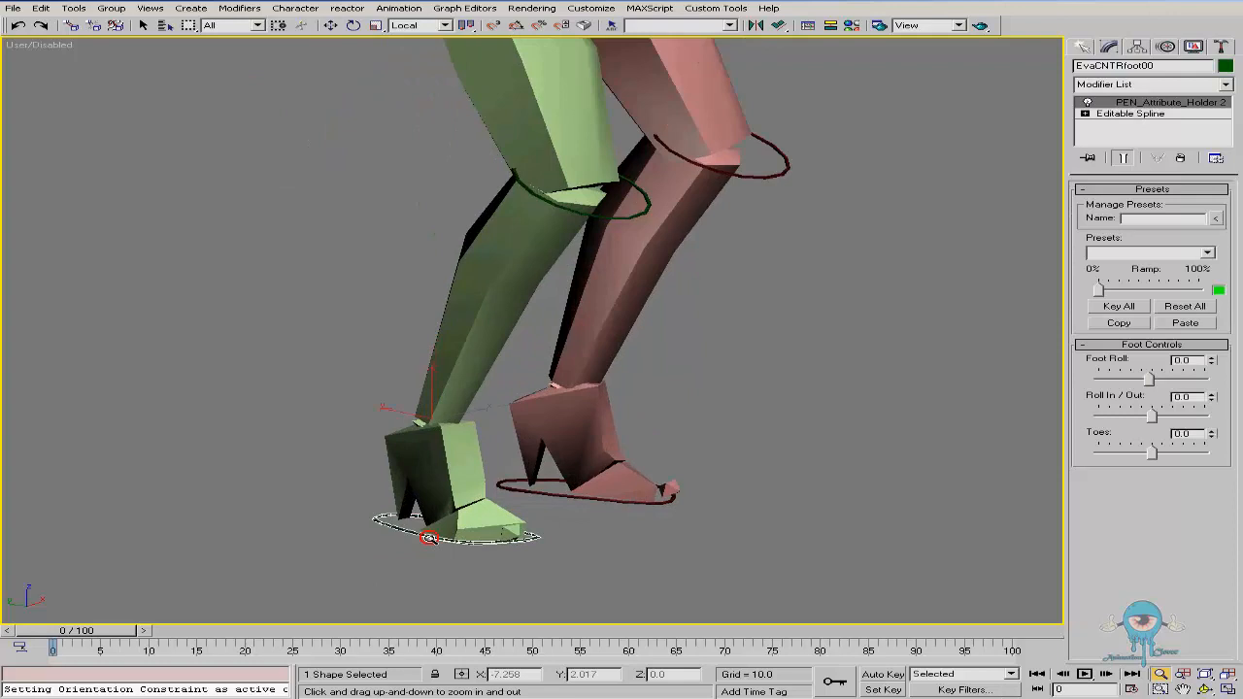
pyautogui.scroll(-1, 546, 392)
pyautogui.moveTo(602, 367); pyautogui.dragTo(559, 411, button='middle')
pyautogui.moveTo(1151, 381)
pyautogui.mouseDown()
pyautogui.moveTo(1123, 382)
pyautogui.moveTo(1191, 382)
pyautogui.moveTo(1132, 379)
pyautogui.moveTo(1182, 379)
pyautogui.moveTo(1141, 379)
pyautogui.moveTo(1159, 380)
pyautogui.mouseUp()
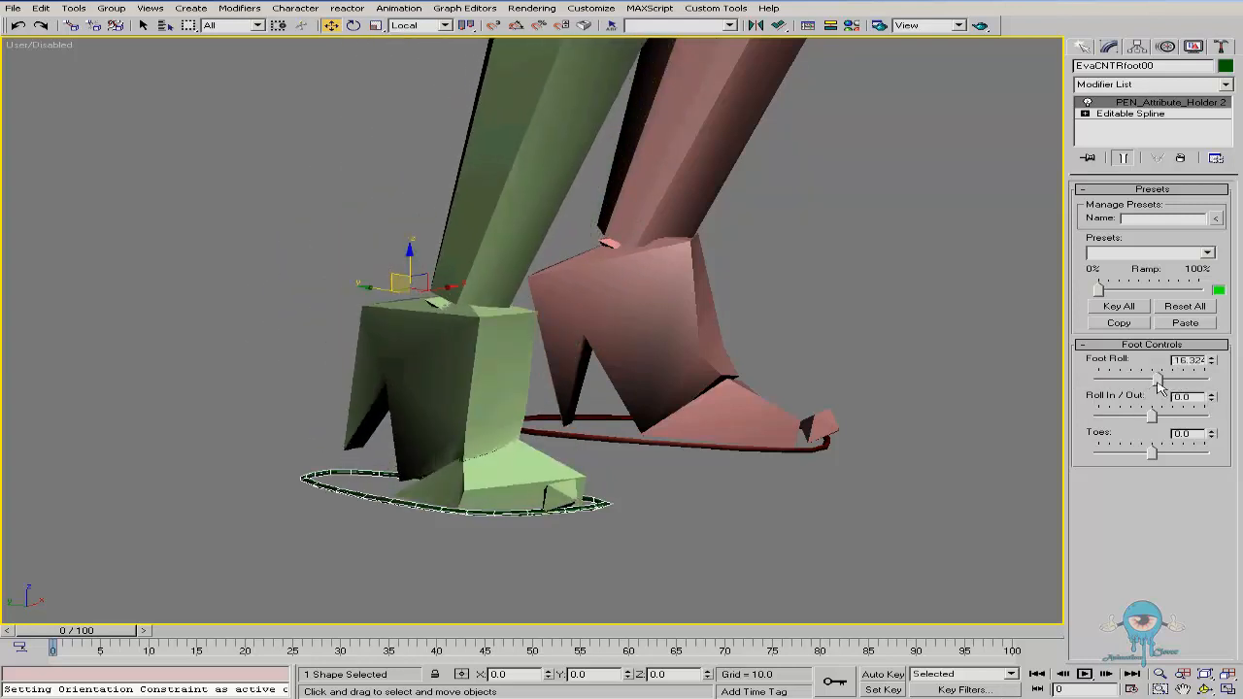
pyautogui.moveTo(1157, 380); pyautogui.dragTo(1170, 421)
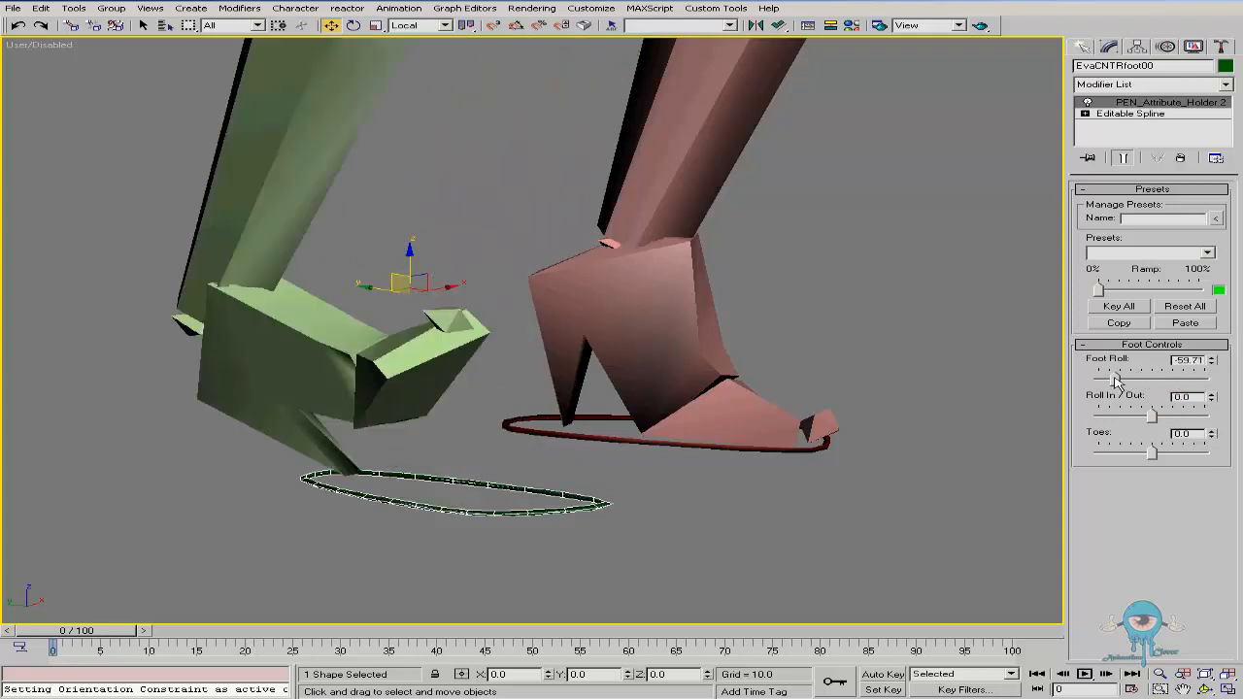
pyautogui.rightClick(1211, 365)
# Reset the right foot's Roll In / Out to 0, try the Toes slider, and reset Toes to 0
pyautogui.rightClick(1213, 397)
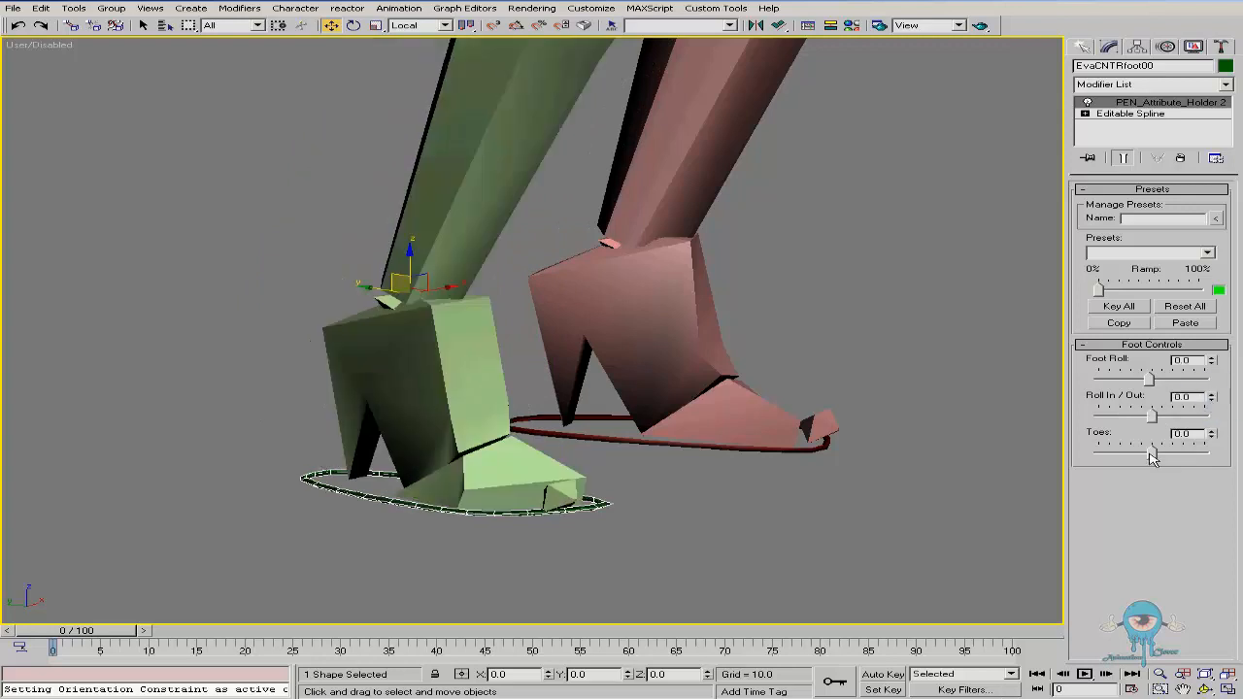
pyautogui.moveTo(1154, 458)
pyautogui.mouseDown()
pyautogui.moveTo(1119, 456)
pyautogui.moveTo(1159, 457)
pyautogui.moveTo(1147, 455)
pyautogui.mouseUp()
pyautogui.rightClick(1212, 436)
# Move the waist control forward and slightly up while the feet stay planted
pyautogui.moveTo(549, 479); pyautogui.dragTo(520, 544, button='middle')
pyautogui.hotkey('alt', 'z')
pyautogui.moveTo(521, 510); pyautogui.dragTo(525, 574)
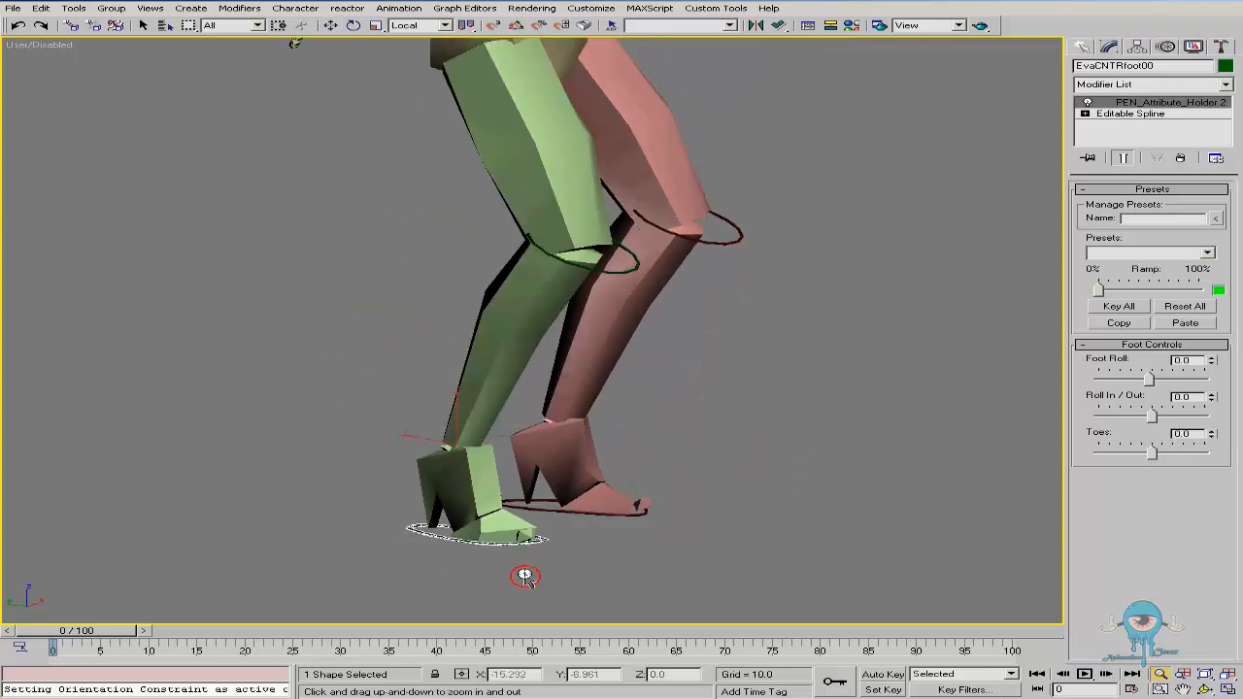
pyautogui.hotkey('ctrl', 'p')
pyautogui.moveTo(644, 428); pyautogui.dragTo(616, 493)
pyautogui.hotkey('alt', 'z')
pyautogui.moveTo(540, 458); pyautogui.dragTo(529, 490)
pyautogui.keyDown('alt'); pyautogui.moveTo(530, 489); pyautogui.dragTo(569, 413, button='middle'); pyautogui.keyUp('alt')
pyautogui.moveTo(554, 404); pyautogui.dragTo(542, 469, button='middle')
pyautogui.keyDown('ctrl'); pyautogui.keyDown('alt'); pyautogui.moveTo(542, 462); pyautogui.dragTo(558, 429, button='middle'); pyautogui.keyUp('alt'); pyautogui.keyUp('ctrl')
pyautogui.press('w')
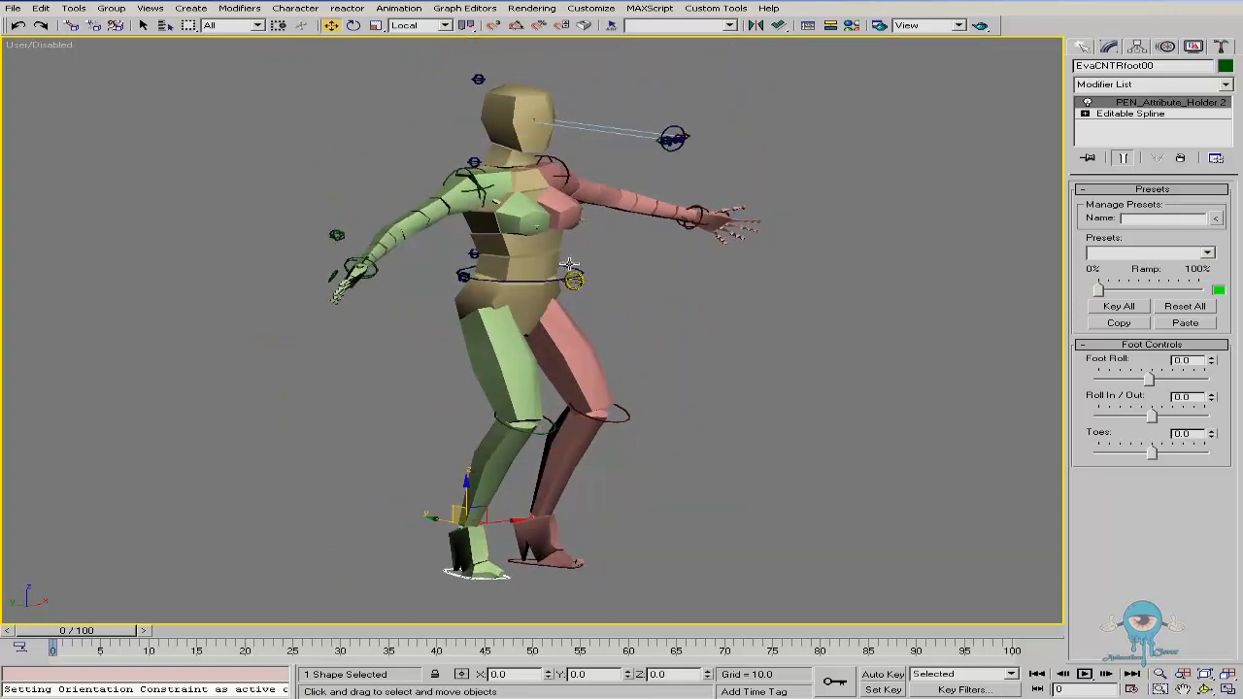
pyautogui.click(569, 265)
pyautogui.moveTo(541, 255)
pyautogui.mouseDown()
pyautogui.moveTo(510, 247)
pyautogui.moveTo(551, 248)
pyautogui.mouseUp()
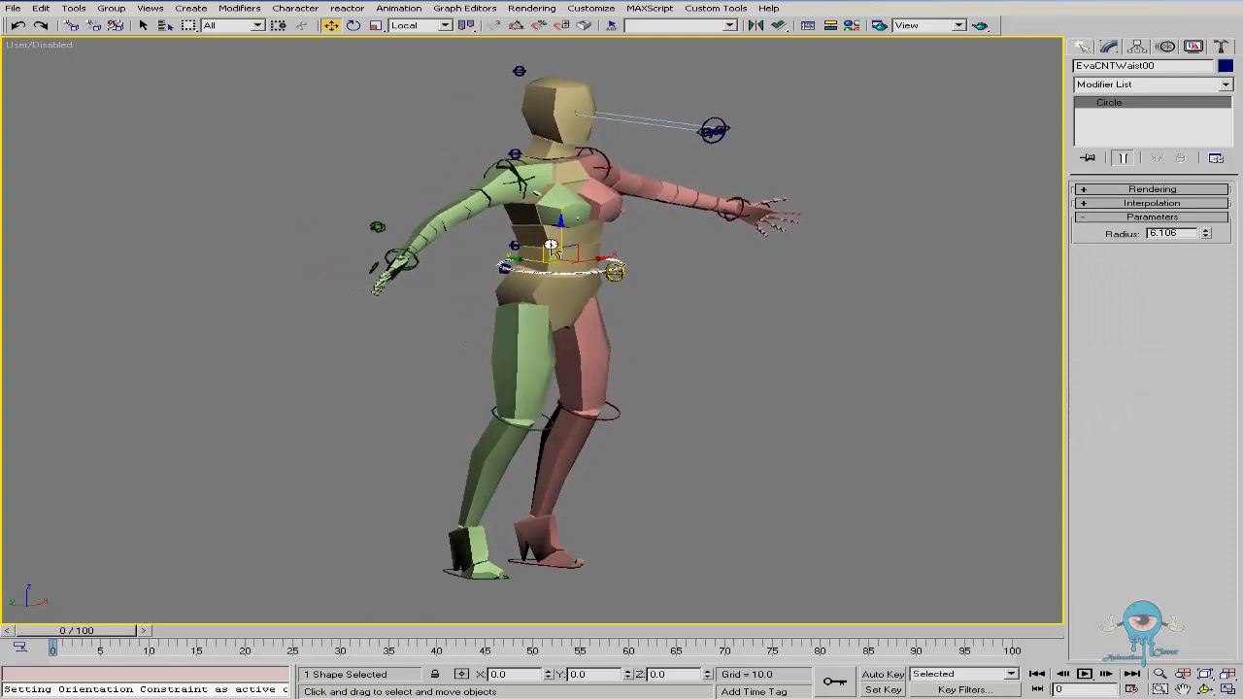
# Move the right foot control forward and shift it sideways toward the left foot
pyautogui.moveTo(543, 491); pyautogui.dragTo(531, 438, button='middle')
pyautogui.click(439, 518)
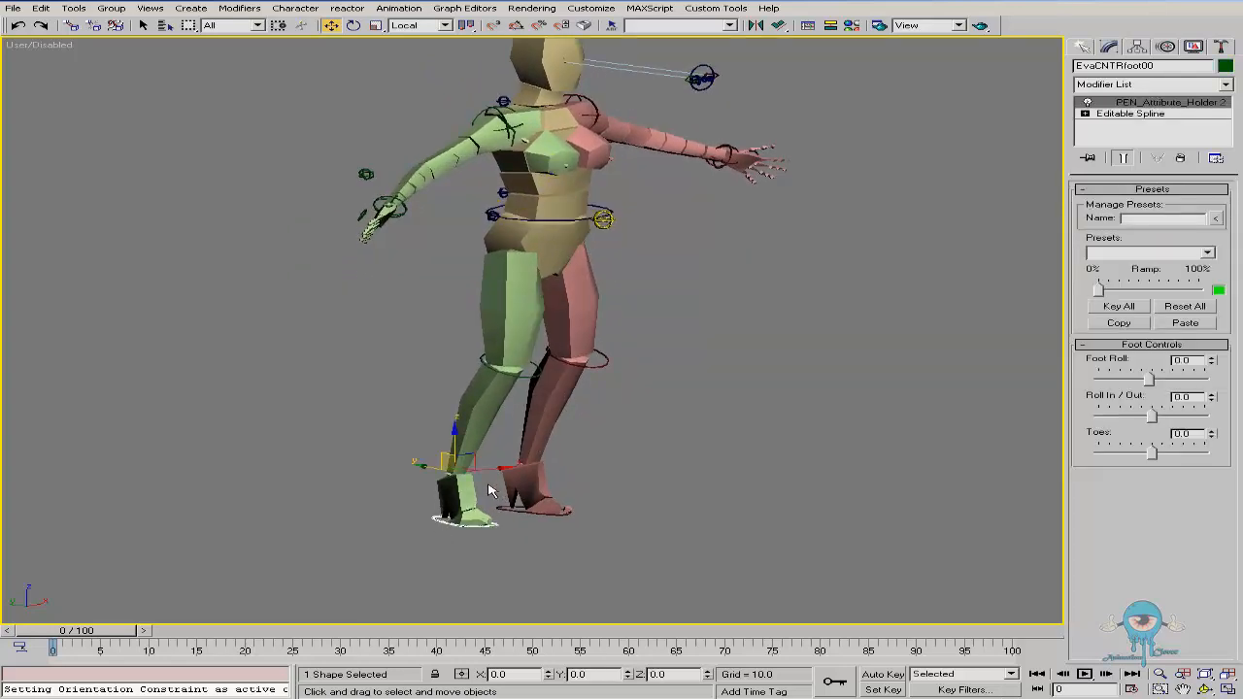
pyautogui.moveTo(441, 454); pyautogui.dragTo(544, 443)
pyautogui.rightClick(590, 453)
pyautogui.click(617, 489)
pyautogui.keyDown('alt'); pyautogui.moveTo(646, 372); pyautogui.dragTo(555, 360, button='middle'); pyautogui.keyUp('alt')
pyautogui.rightClick(576, 404)
pyautogui.click(594, 416)
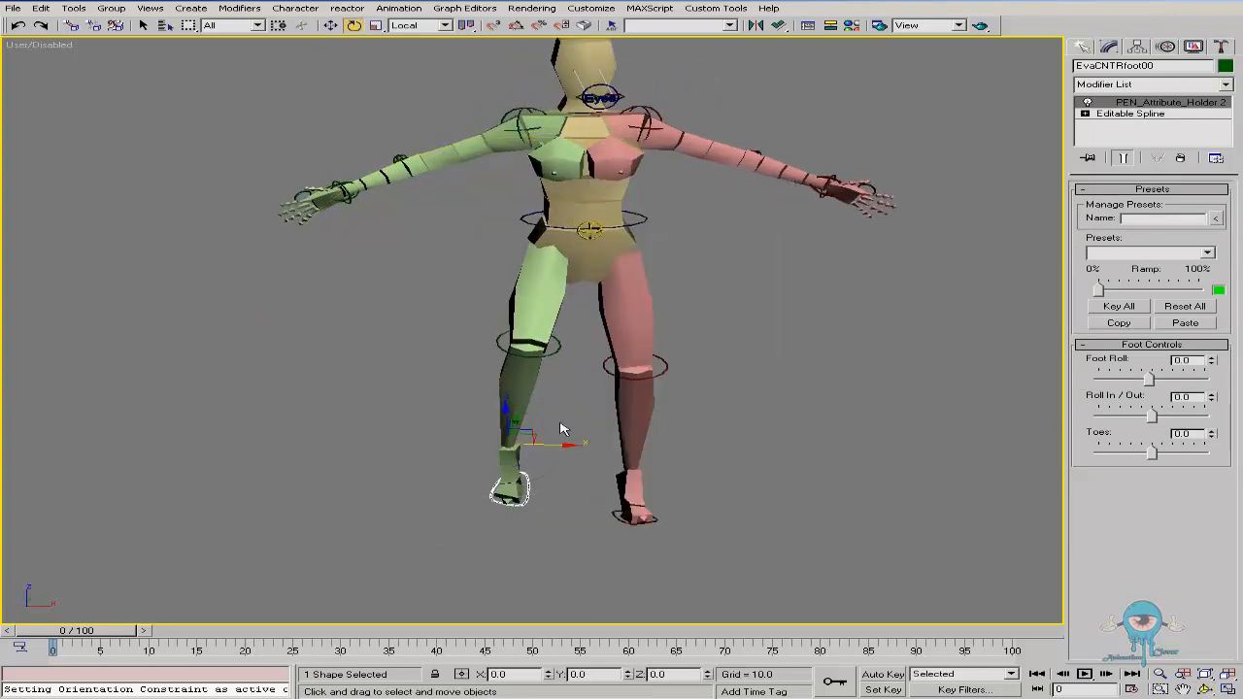
pyautogui.moveTo(546, 443); pyautogui.dragTo(589, 443)
# Shift the waist control sideways by about 3.3 units along its X axis
pyautogui.click(642, 217)
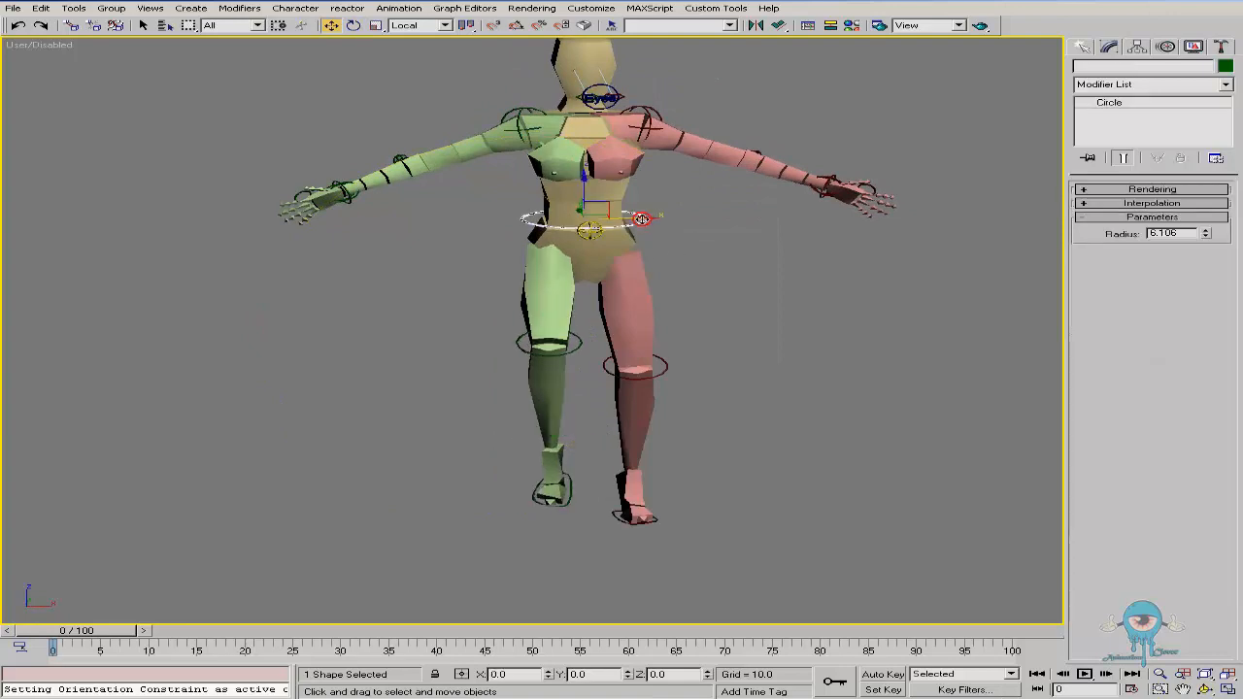
pyautogui.moveTo(646, 219); pyautogui.dragTo(662, 222)
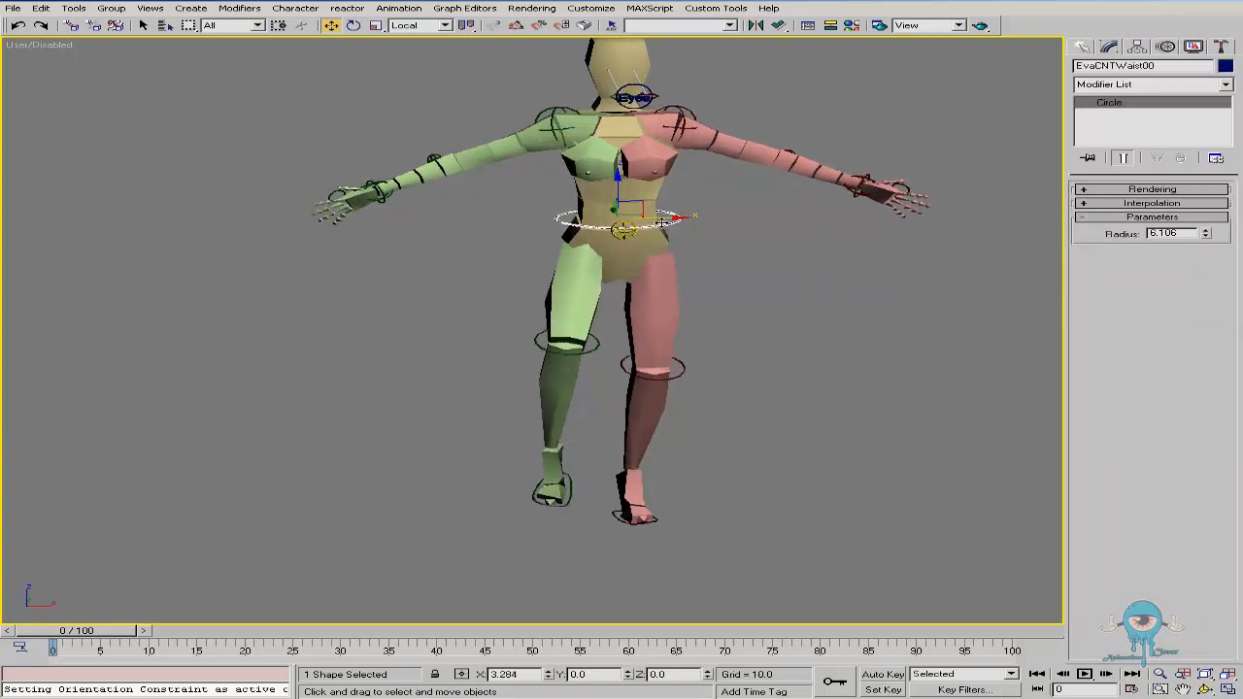
pyautogui.click(570, 492)
pyautogui.keyDown('alt'); pyautogui.moveTo(568, 325); pyautogui.dragTo(598, 326, button='middle'); pyautogui.keyUp('alt')
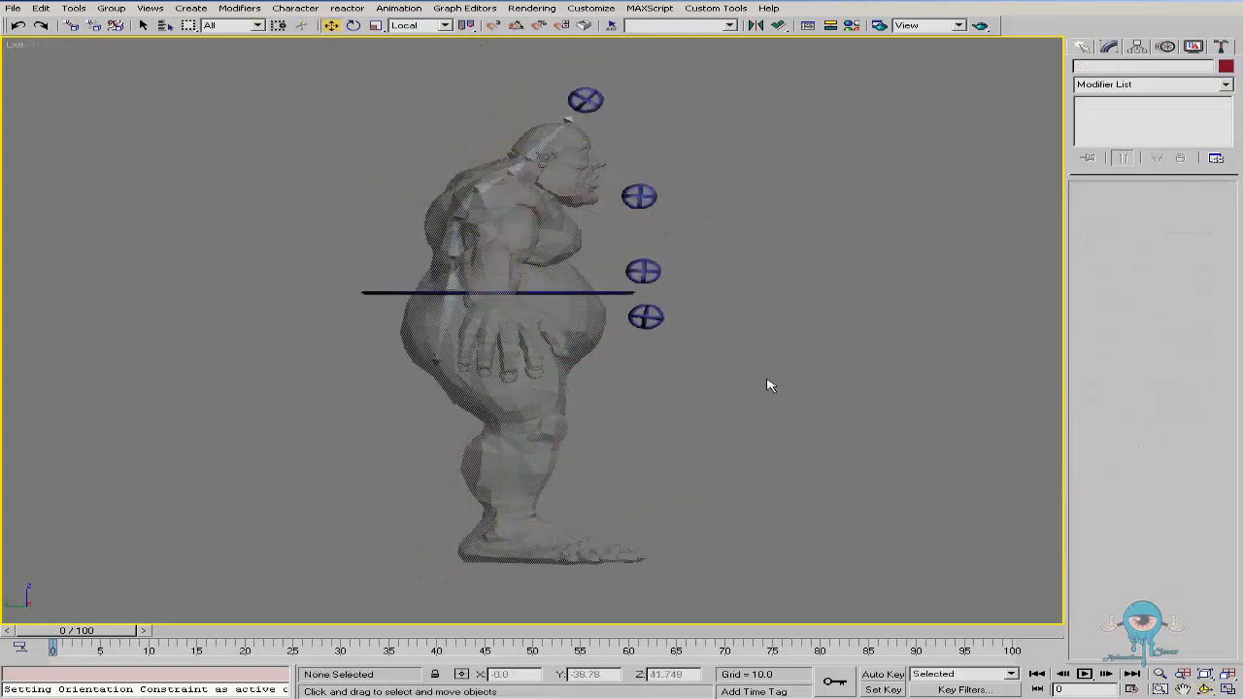
# Start the Bones tool for the ogre's leg and set the bone width and height to 2
pyautogui.scroll(5, 541, 522)
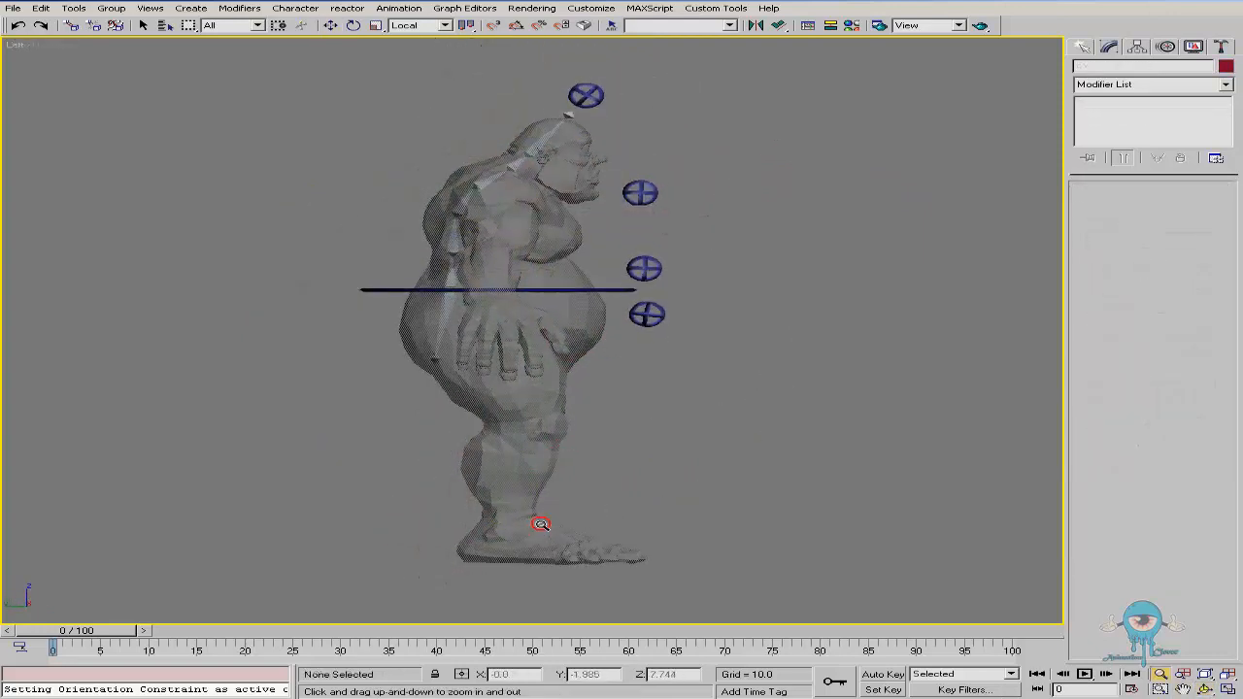
pyautogui.moveTo(569, 394); pyautogui.dragTo(589, 389, button='middle')
pyautogui.hotkey('alt', 'z')
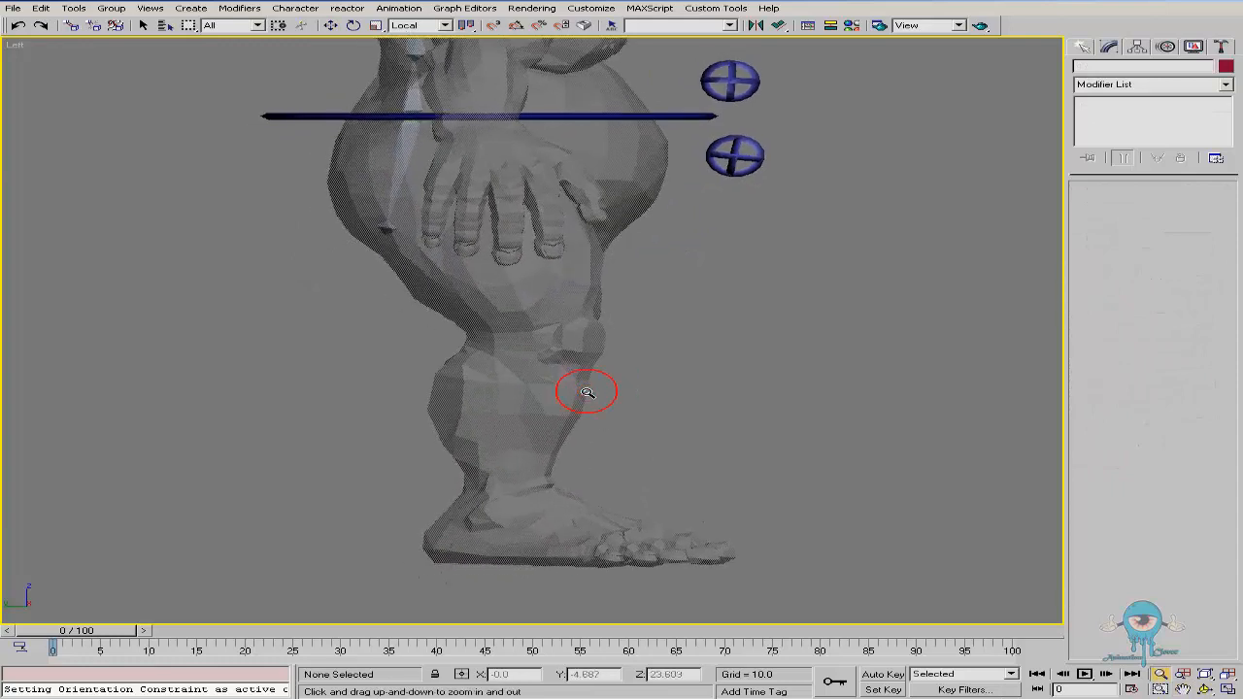
pyautogui.click(1078, 47)
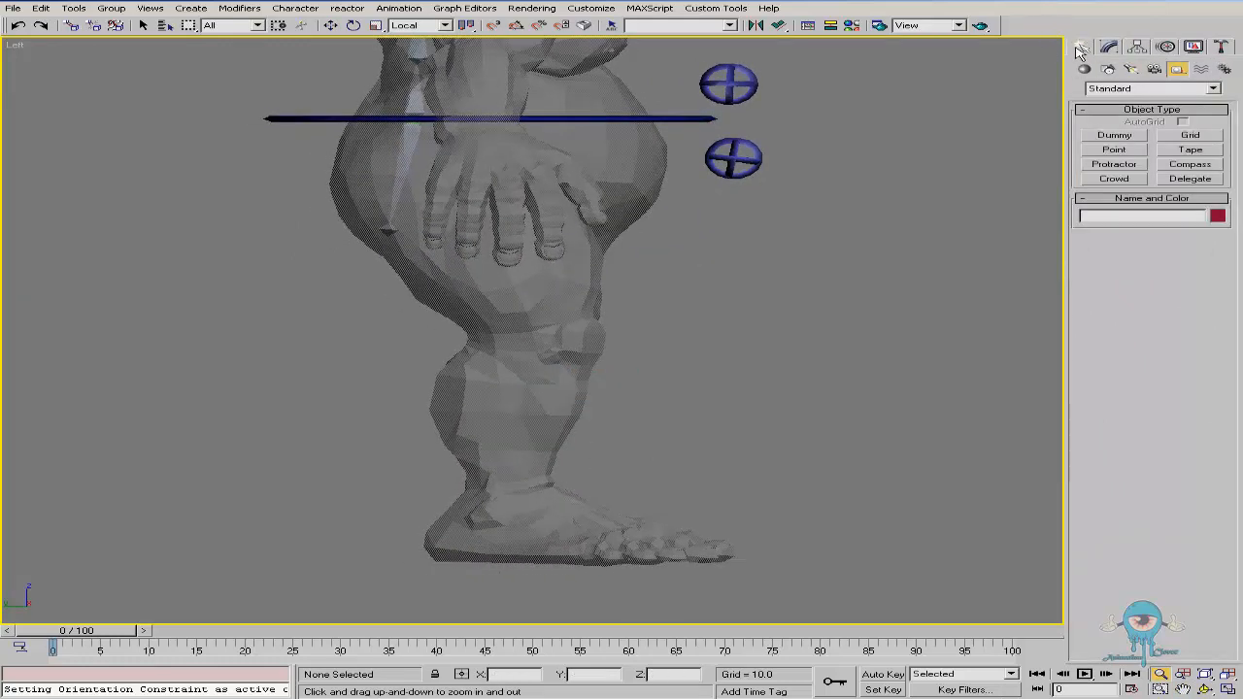
pyautogui.click(1226, 70)
pyautogui.click(1131, 139)
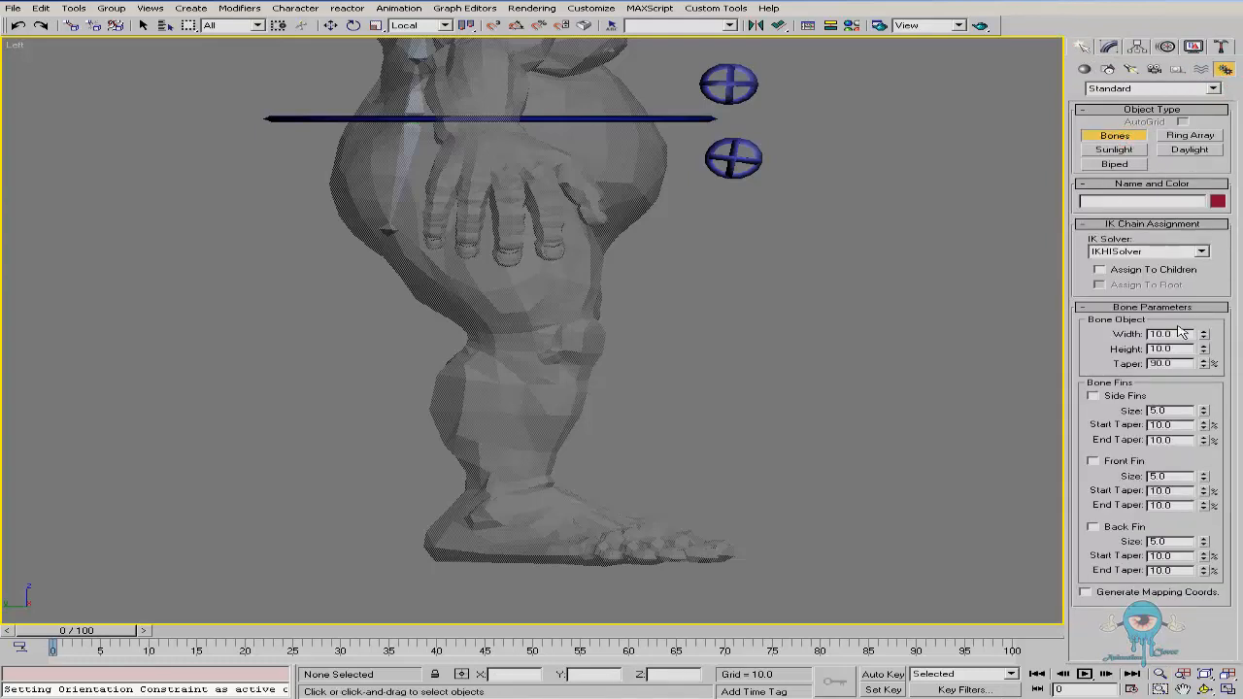
pyautogui.click(491, 204)
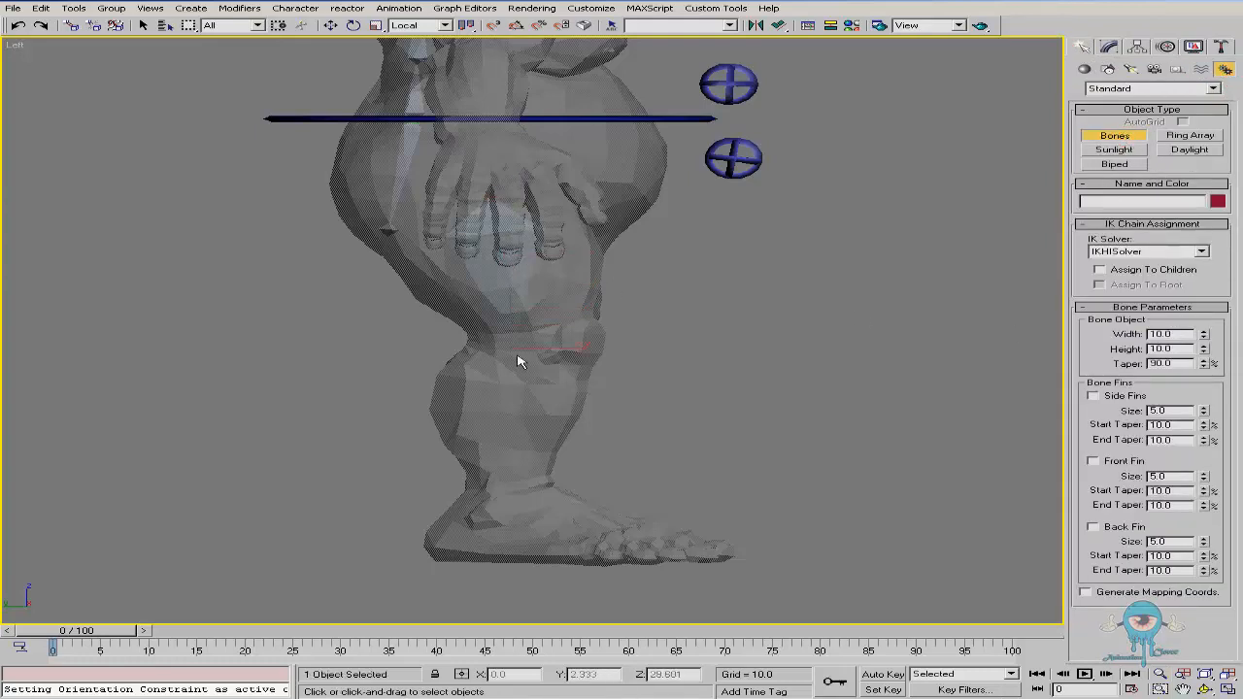
pyautogui.rightClick(490, 199)
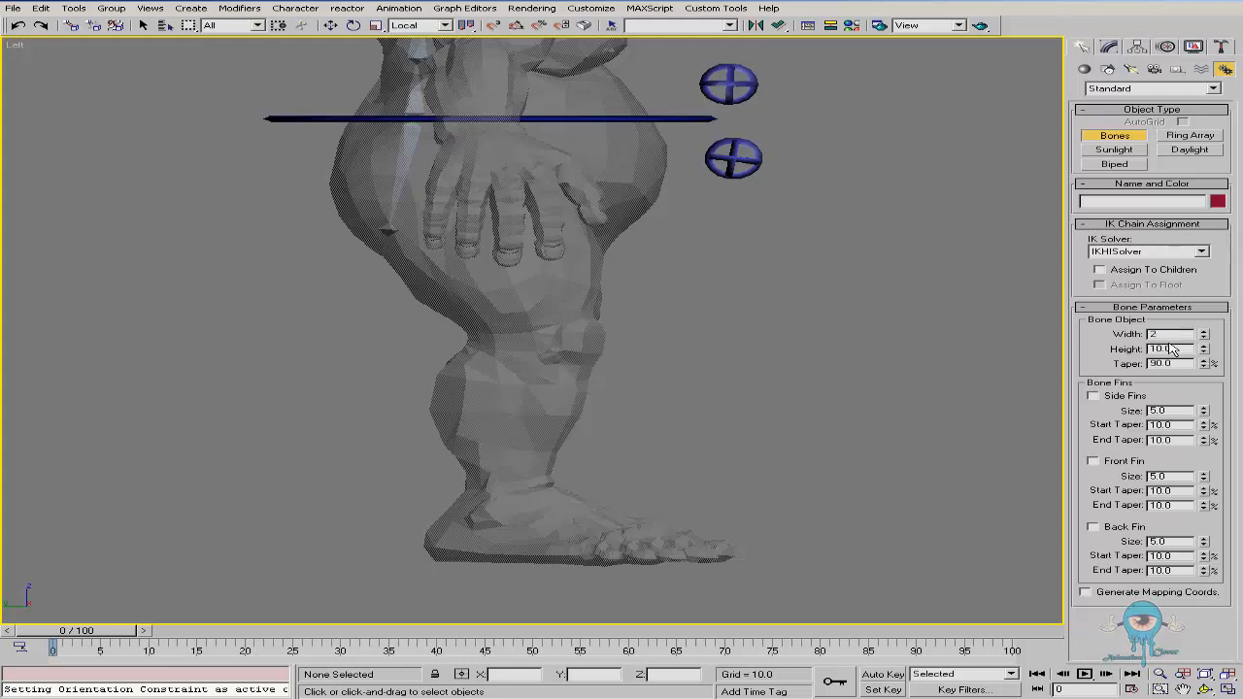
pyautogui.write('2')
pyautogui.press('Return')
pyautogui.click(505, 173)
pyautogui.rightClick(547, 282)
pyautogui.hotkey('alt', 'z')
pyautogui.moveTo(515, 320); pyautogui.dragTo(523, 311)
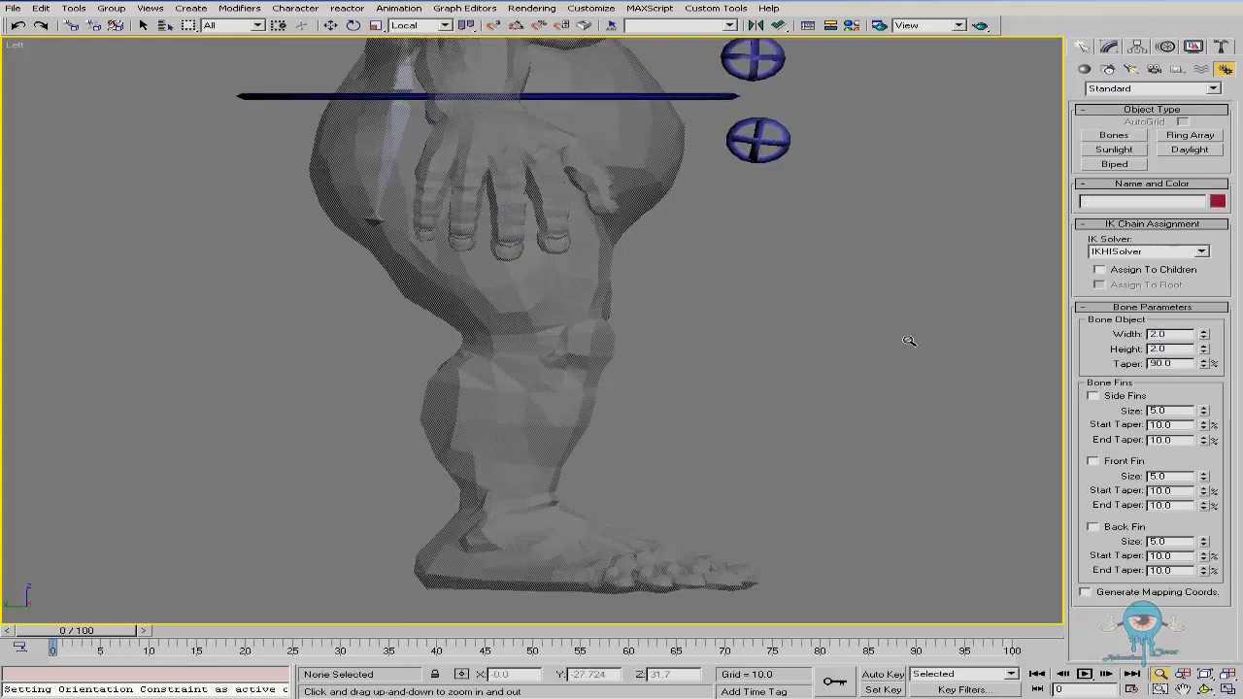
pyautogui.moveTo(616, 295); pyautogui.dragTo(575, 292)
pyautogui.moveTo(575, 292); pyautogui.dragTo(570, 298, button='middle')
pyautogui.moveTo(551, 285); pyautogui.dragTo(553, 279)
pyautogui.rightClick(626, 293)
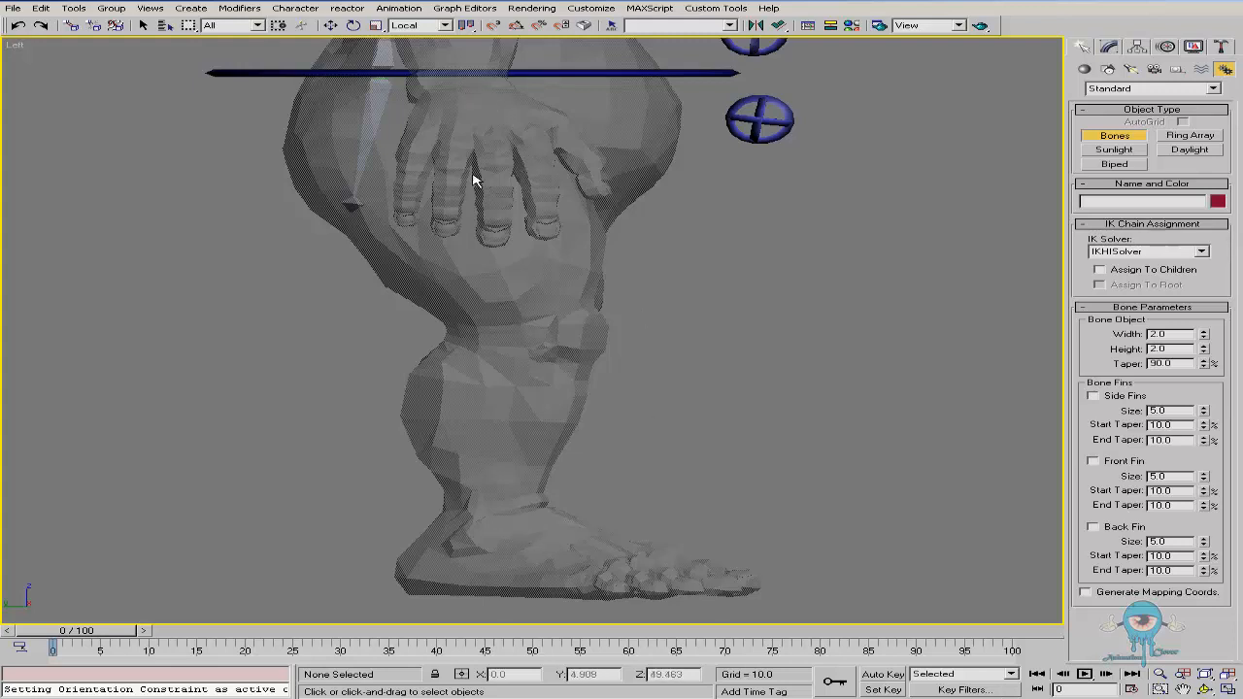
# Draw a leg bone chain in the side view from the hip through the knee to the ankle
pyautogui.click(463, 83)
pyautogui.click(461, 101)
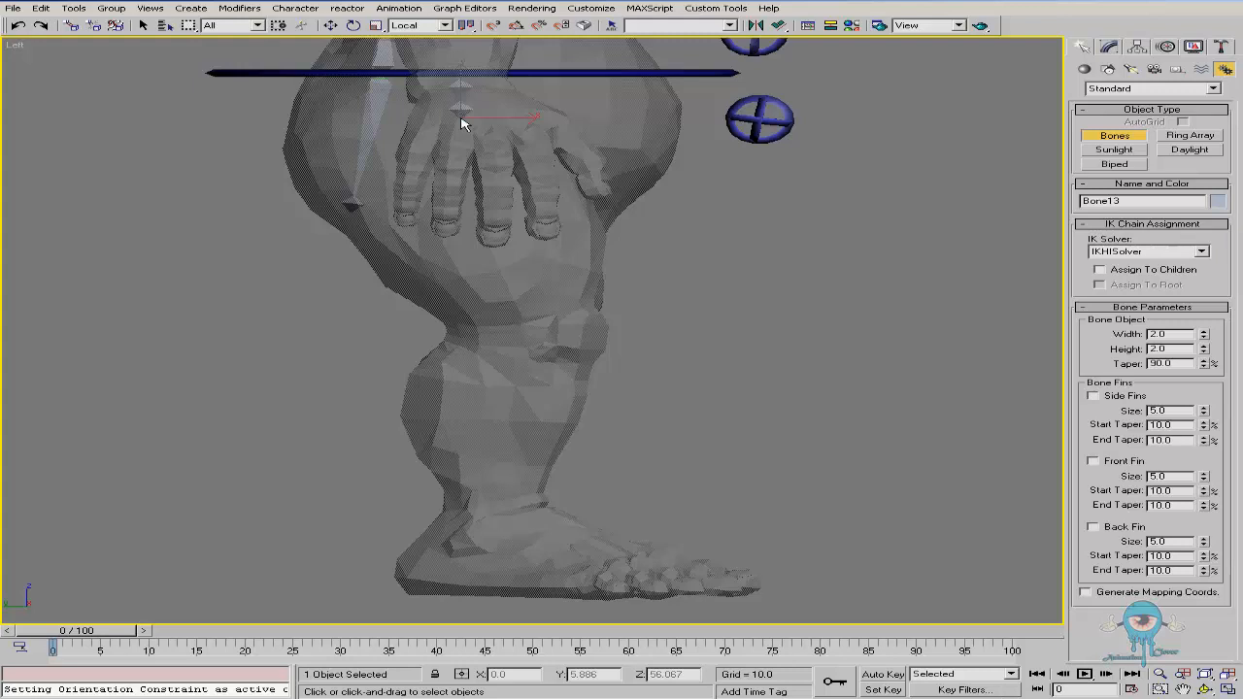
pyautogui.click(541, 348)
pyautogui.click(476, 522)
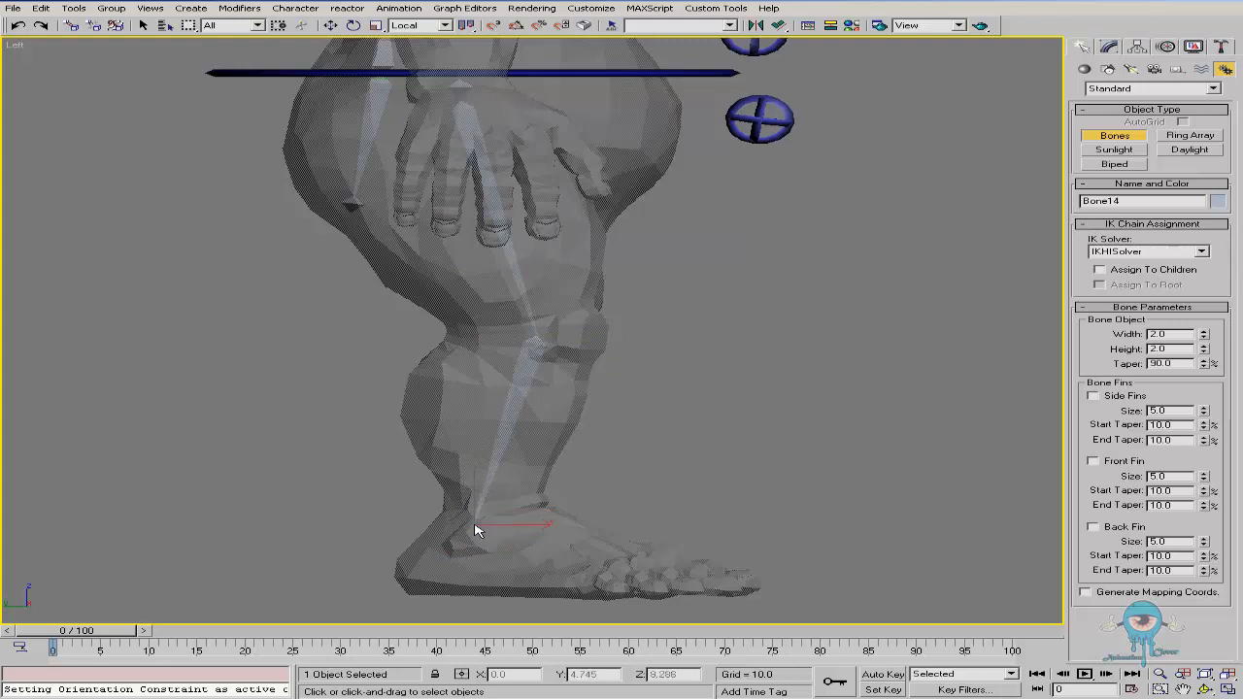
pyautogui.rightClick(544, 533)
pyautogui.press('w')
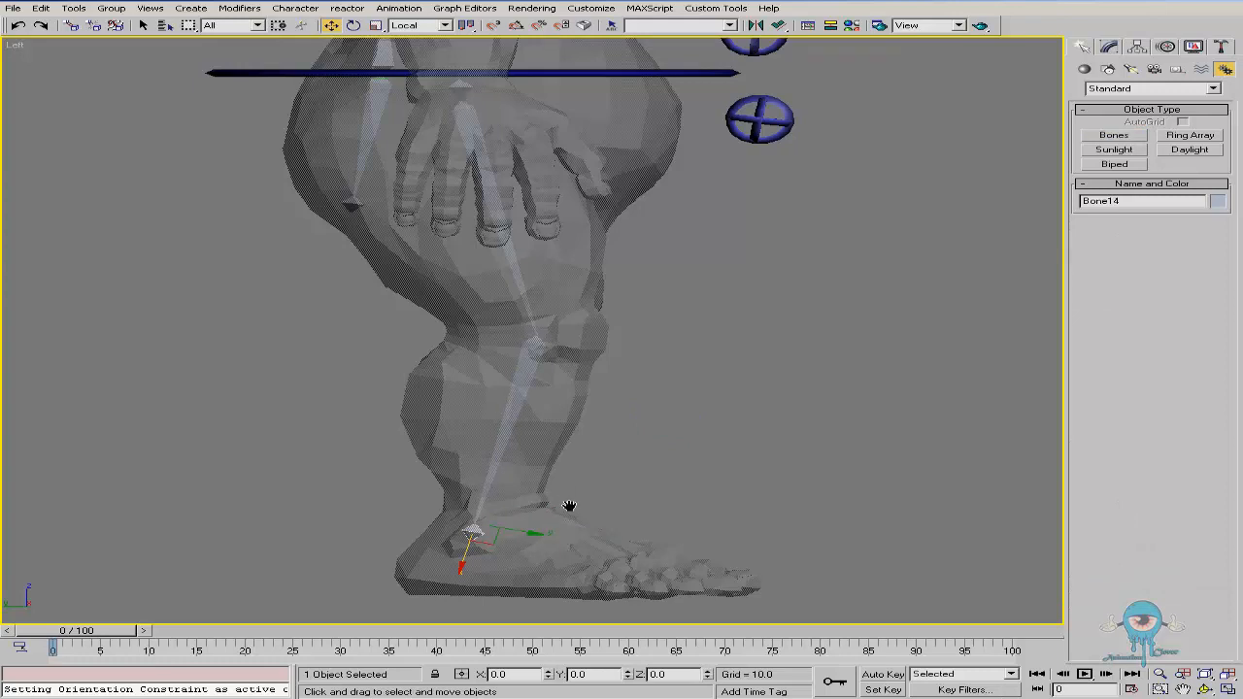
# Draw a foot bone chain from the heel along the sole to the toe tip, back to the ball, and up to the ankle
pyautogui.moveTo(569, 506); pyautogui.dragTo(538, 367, button='middle')
pyautogui.keyDown('ctrl'); pyautogui.keyDown('alt'); pyautogui.moveTo(526, 464); pyautogui.dragTo(438, 420, button='middle'); pyautogui.keyUp('alt'); pyautogui.keyUp('ctrl')
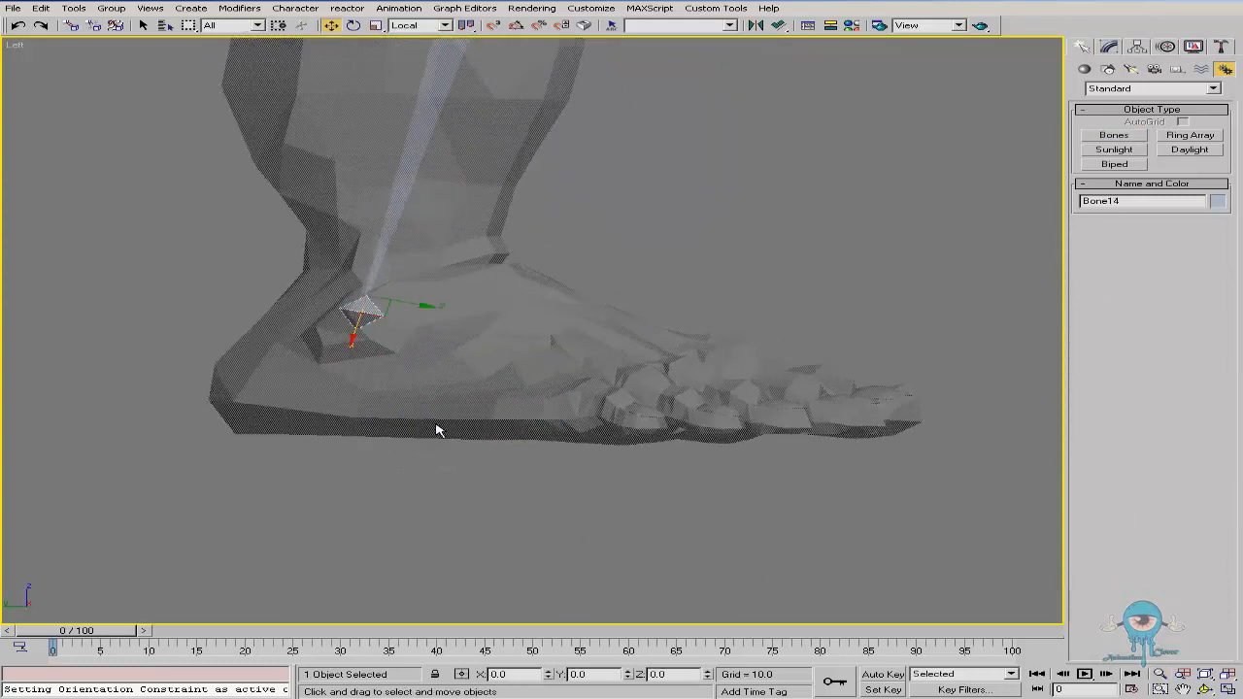
pyautogui.click(1114, 135)
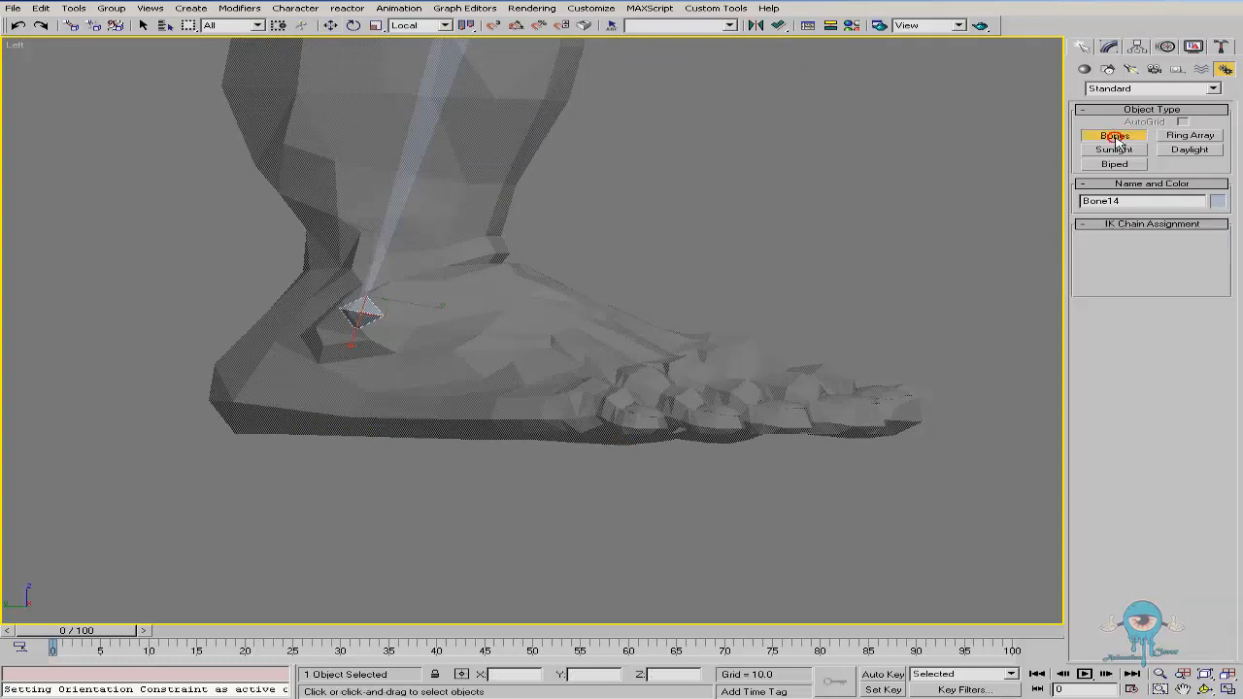
pyautogui.click(226, 438)
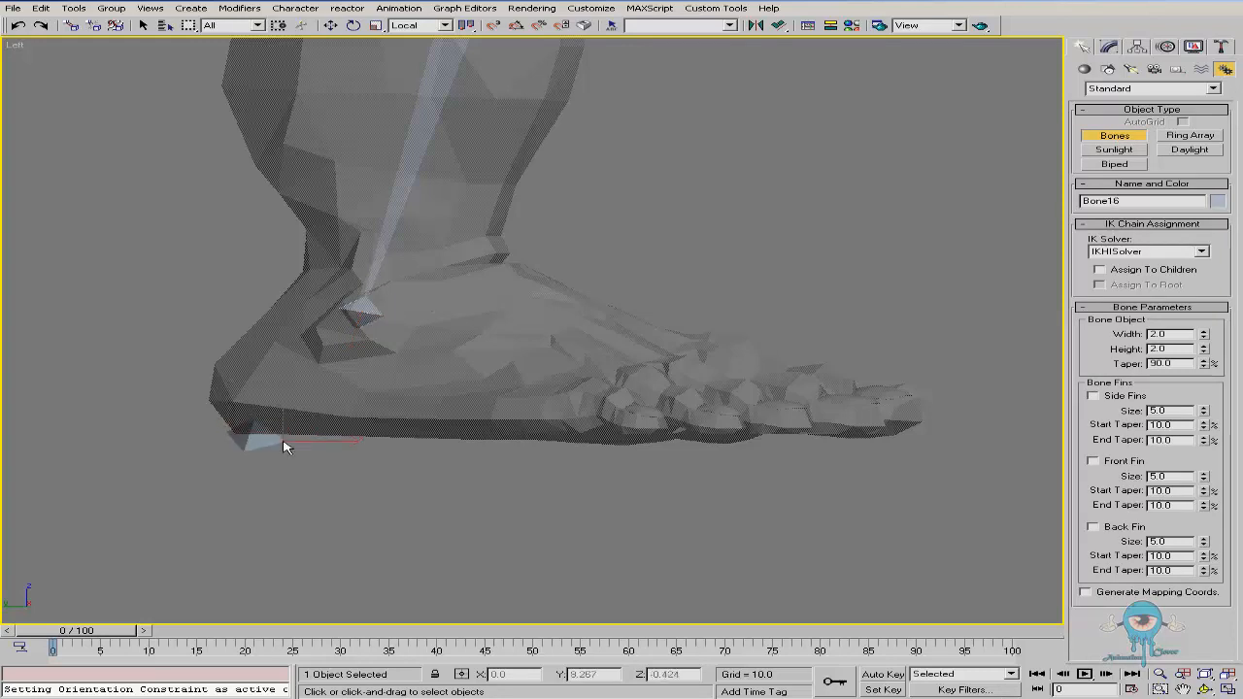
pyautogui.click(907, 439)
pyautogui.click(607, 398)
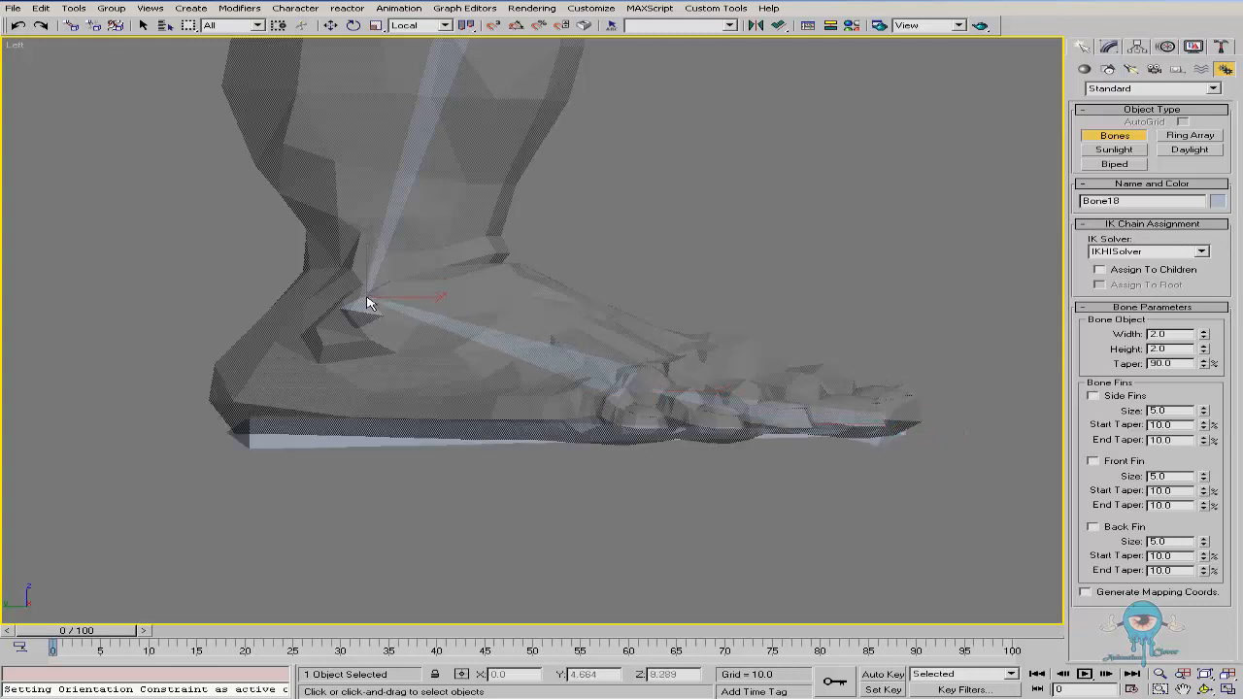
pyautogui.rightClick(502, 294)
pyautogui.rightClick(586, 254)
# Select all the leg and foot bones and move them sideways into the ogre's right leg
pyautogui.keyDown('ctrl'); pyautogui.keyDown('alt'); pyautogui.moveTo(510, 277); pyautogui.dragTo(493, 354, button='middle'); pyautogui.keyUp('alt'); pyautogui.keyUp('ctrl')
pyautogui.moveTo(547, 242); pyautogui.dragTo(544, 374, button='middle')
pyautogui.keyDown('alt'); pyautogui.moveTo(526, 309); pyautogui.dragTo(410, 314, button='middle'); pyautogui.keyUp('alt')
pyautogui.moveTo(515, 289); pyautogui.dragTo(599, 356, button='middle')
pyautogui.press('w')
pyautogui.doubleClick(518, 132)
pyautogui.keyDown('ctrl'); pyautogui.moveTo(714, 580); pyautogui.dragTo(444, 442); pyautogui.keyUp('ctrl')
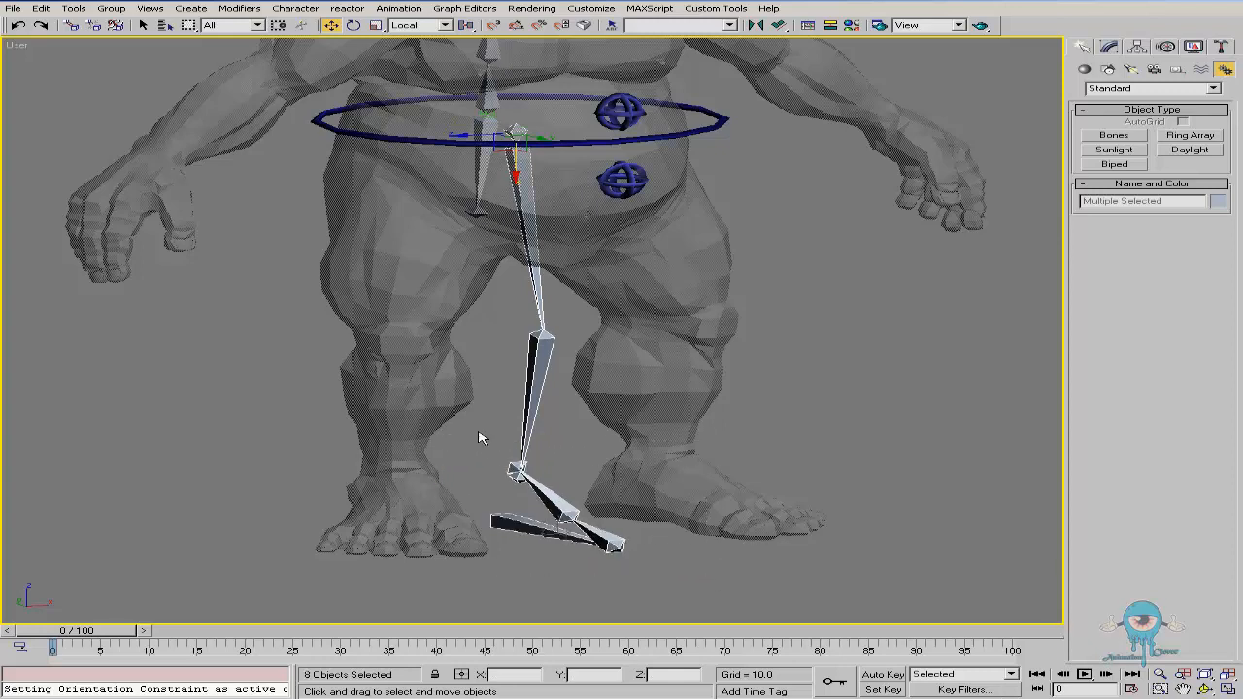
pyautogui.keyDown('ctrl'); pyautogui.keyDown('alt'); pyautogui.moveTo(613, 317); pyautogui.dragTo(590, 289, button='middle'); pyautogui.keyUp('alt'); pyautogui.keyUp('ctrl')
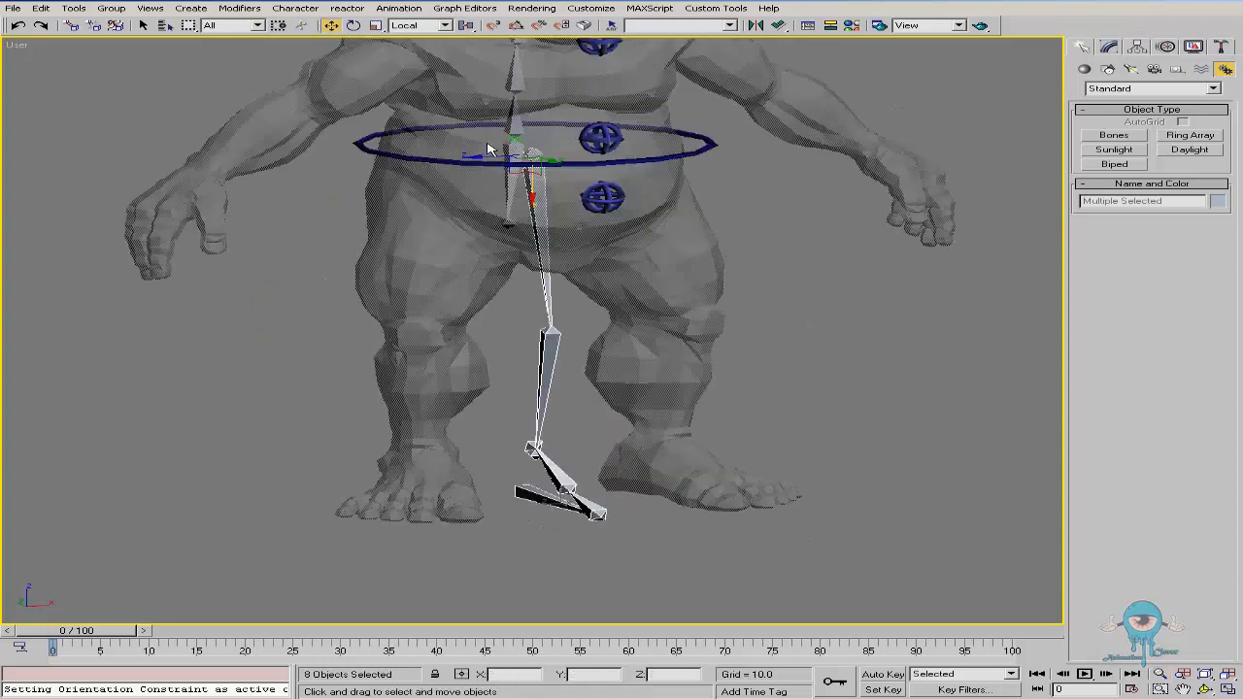
pyautogui.moveTo(493, 156); pyautogui.dragTo(389, 169)
# Rotate the selected bones around the vertical axis in the View coordinate system so they point along the right foot
pyautogui.keyDown('alt'); pyautogui.moveTo(546, 269); pyautogui.dragTo(561, 295, button='middle'); pyautogui.keyUp('alt')
pyautogui.rightClick(531, 340)
pyautogui.click(555, 363)
pyautogui.rightClick(526, 404)
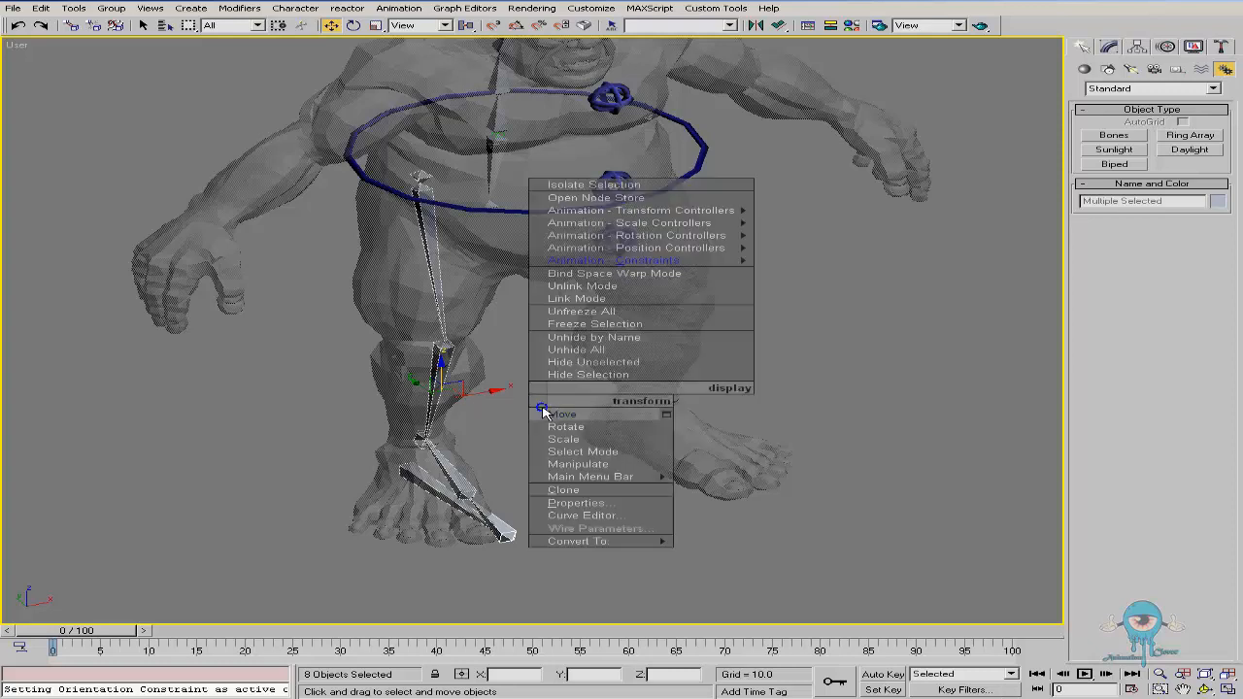
pyautogui.click(559, 427)
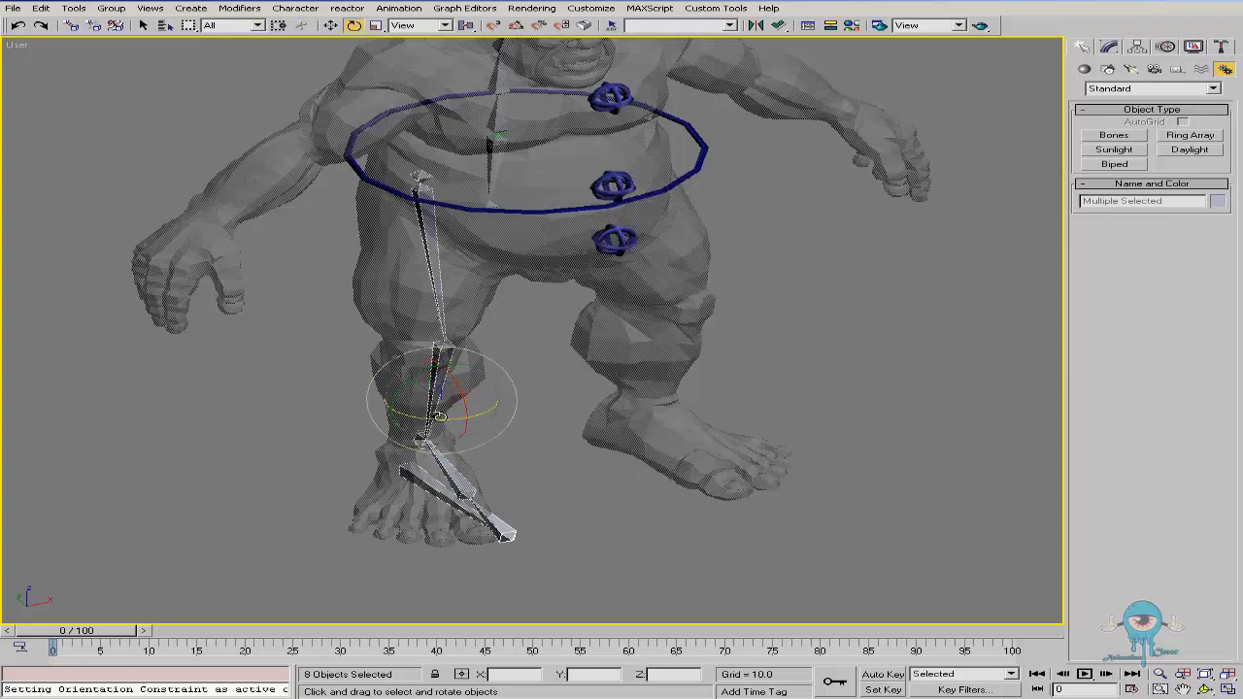
pyautogui.moveTo(440, 417); pyautogui.dragTo(401, 413)
pyautogui.keyDown('alt'); pyautogui.moveTo(590, 364); pyautogui.dragTo(588, 410, button='middle'); pyautogui.keyUp('alt')
pyautogui.moveTo(439, 436); pyautogui.dragTo(426, 435)
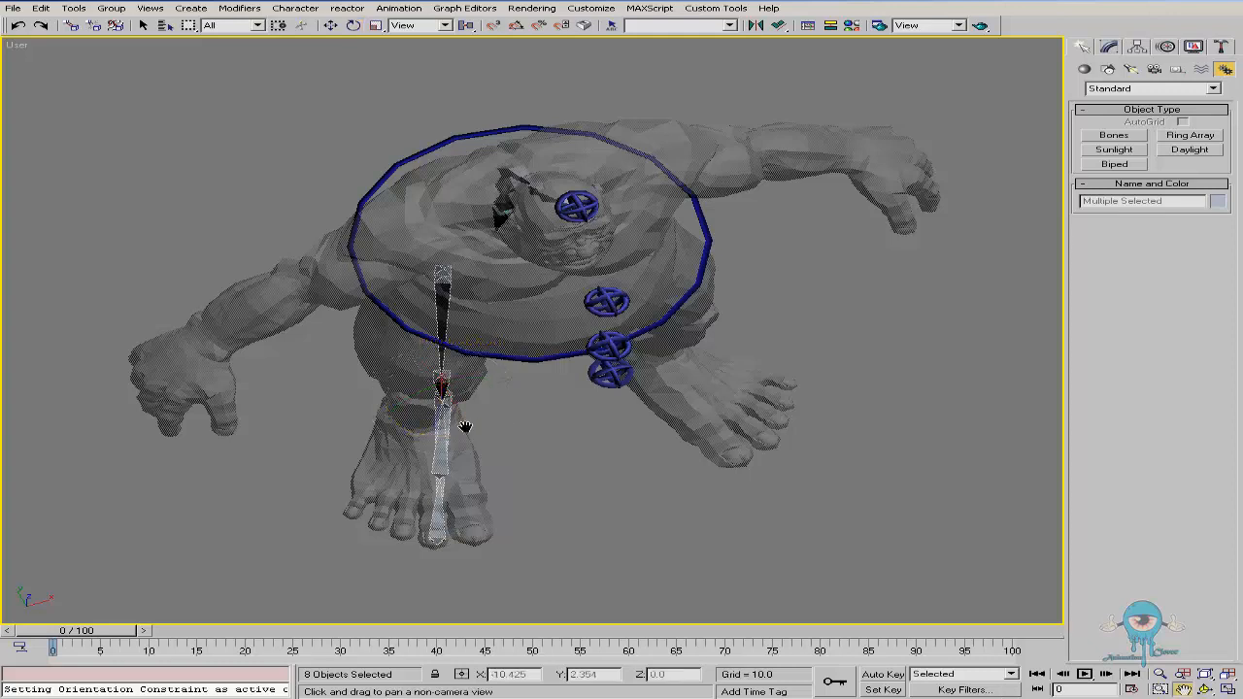
# Move the selected bones slightly outward to center them in the right foot
pyautogui.scroll(3, 461, 427)
pyautogui.moveTo(529, 395); pyautogui.dragTo(560, 333, button='middle')
pyautogui.rightClick(542, 346)
pyautogui.click(573, 371)
pyautogui.moveTo(501, 304); pyautogui.dragTo(492, 307)
# Rotate the selected leg and foot bones slightly around the vertical axis and shift them sideways to fit the right foot
pyautogui.keyDown('alt'); pyautogui.moveTo(529, 369); pyautogui.dragTo(540, 388, button='middle'); pyautogui.keyUp('alt')
pyautogui.rightClick(541, 393)
pyautogui.click(560, 433)
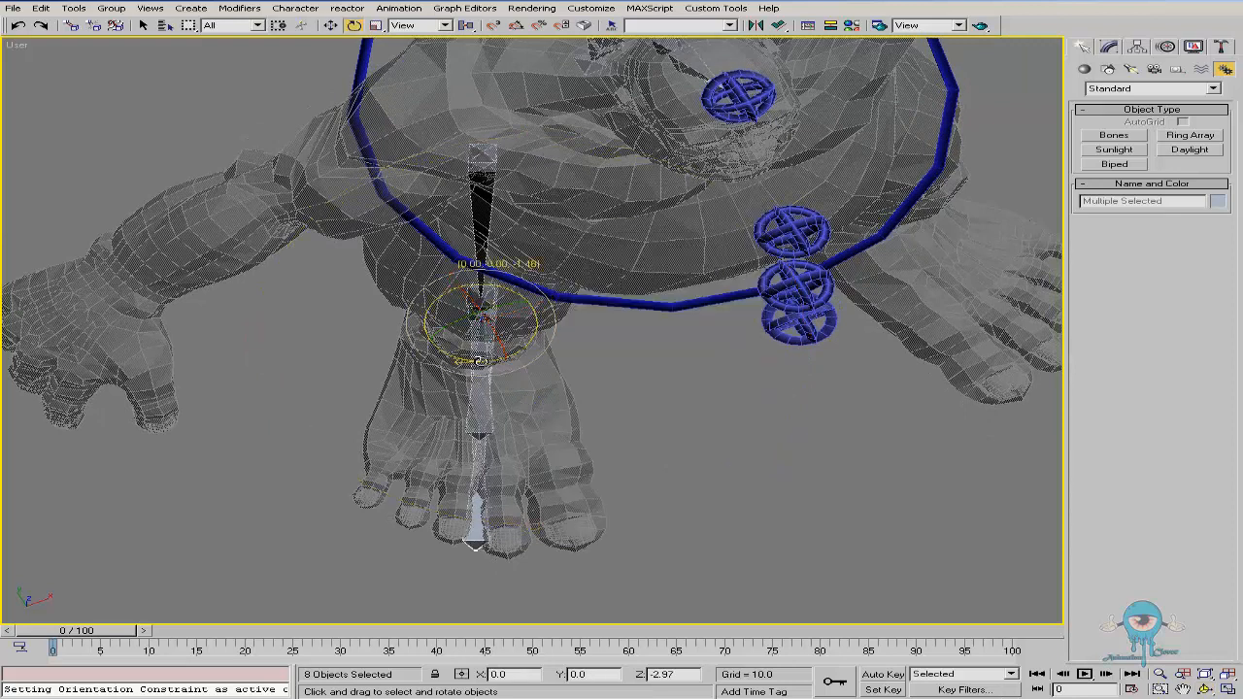
pyautogui.rightClick(486, 394)
pyautogui.click(504, 433)
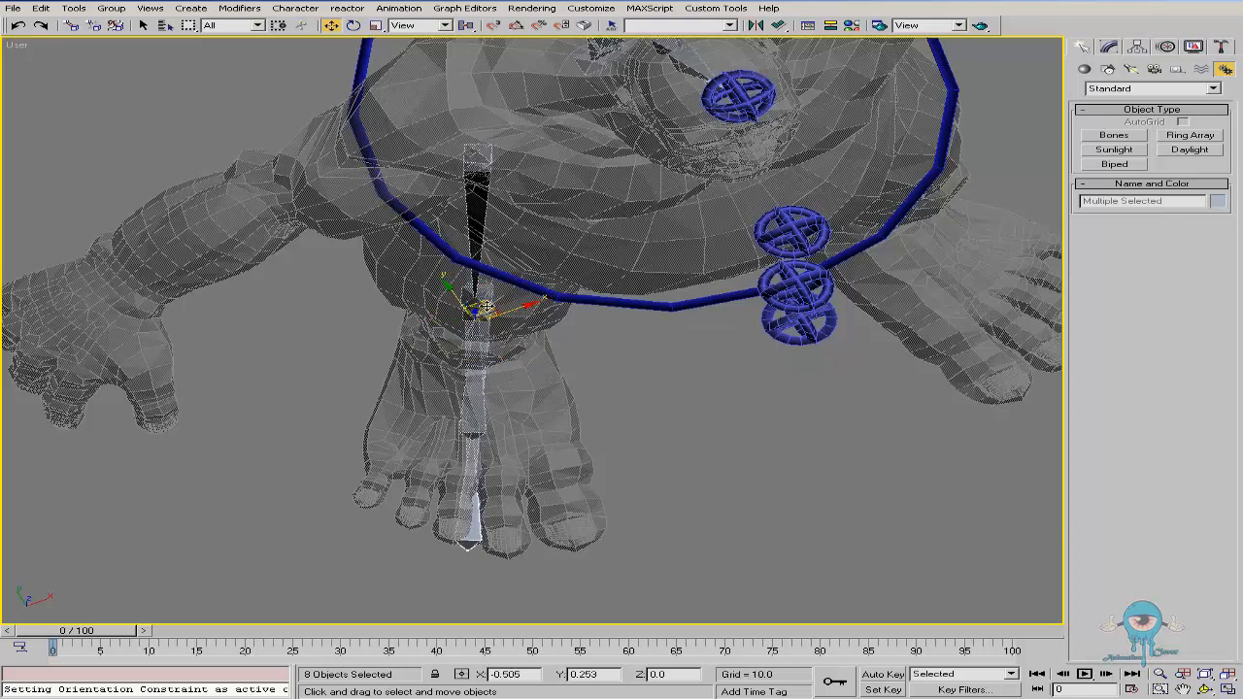
# Open Bone Tools and turn on Bone Edit Mode for adjusting the leg joints
pyautogui.keyDown('alt'); pyautogui.moveTo(495, 325); pyautogui.dragTo(569, 308, button='middle'); pyautogui.keyUp('alt')
pyautogui.press('w')
pyautogui.click(296, 8)
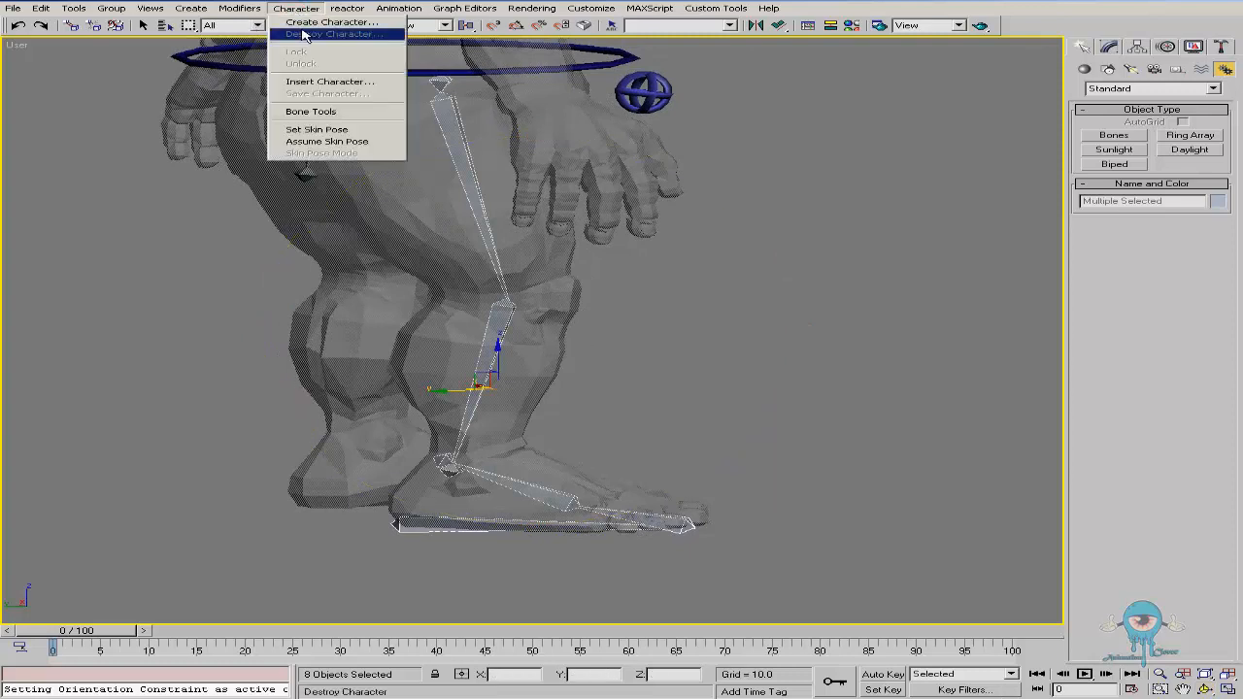
pyautogui.click(316, 115)
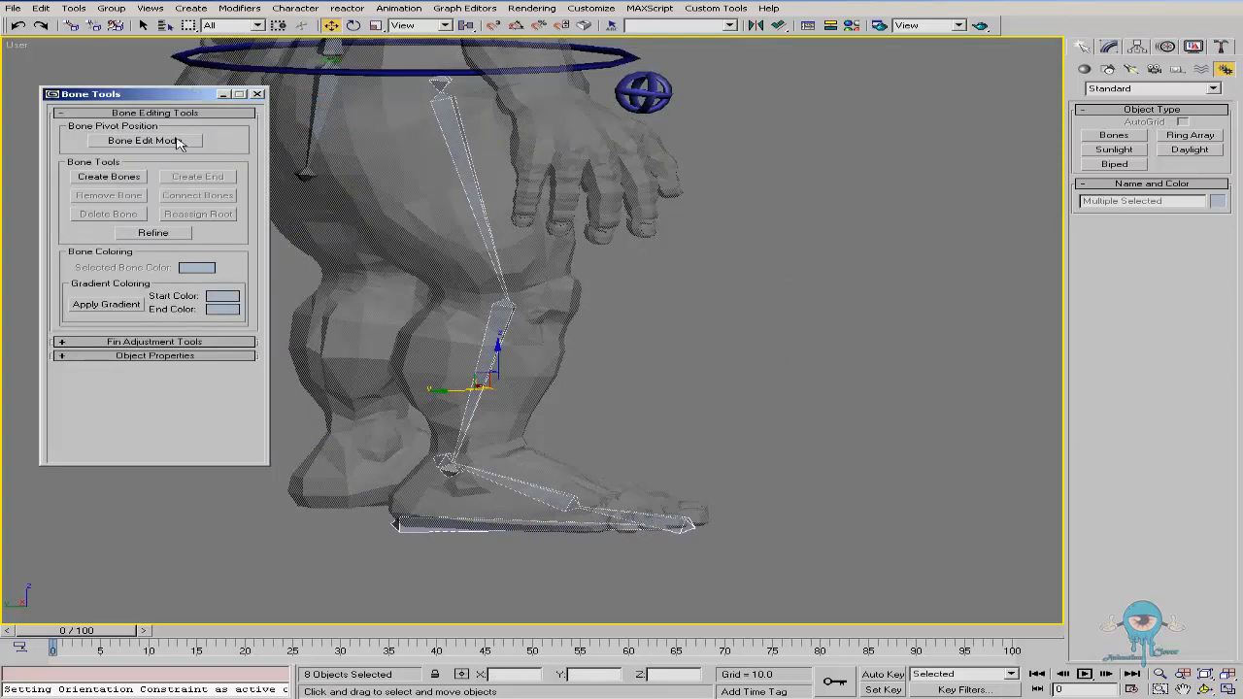
pyautogui.moveTo(174, 97); pyautogui.dragTo(140, 75)
pyautogui.click(110, 120)
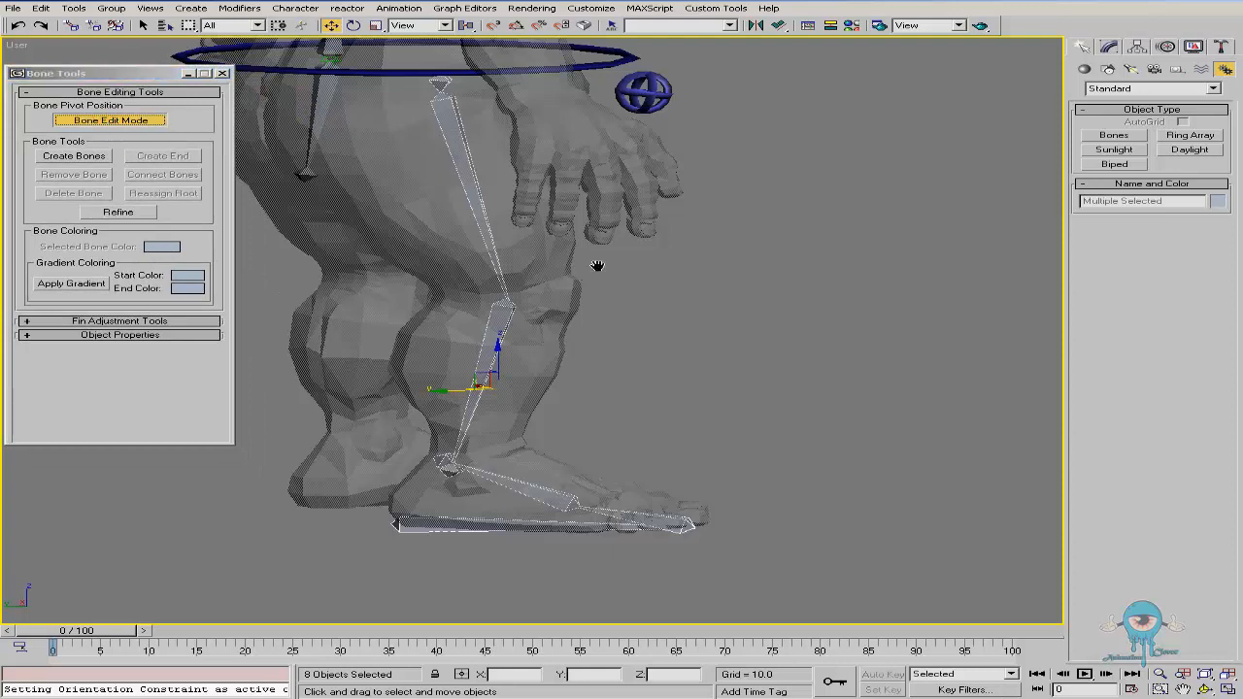
# Select the shin bone for moving and set the transform coordinate system to Local
pyautogui.moveTo(617, 301); pyautogui.dragTo(685, 299, button='middle')
pyautogui.rightClick(690, 295)
pyautogui.click(735, 318)
pyautogui.click(573, 315)
pyautogui.hotkey('ctrl', 'r')
pyautogui.moveTo(624, 340); pyautogui.dragTo(624, 333)
pyautogui.scroll(3, 557, 308)
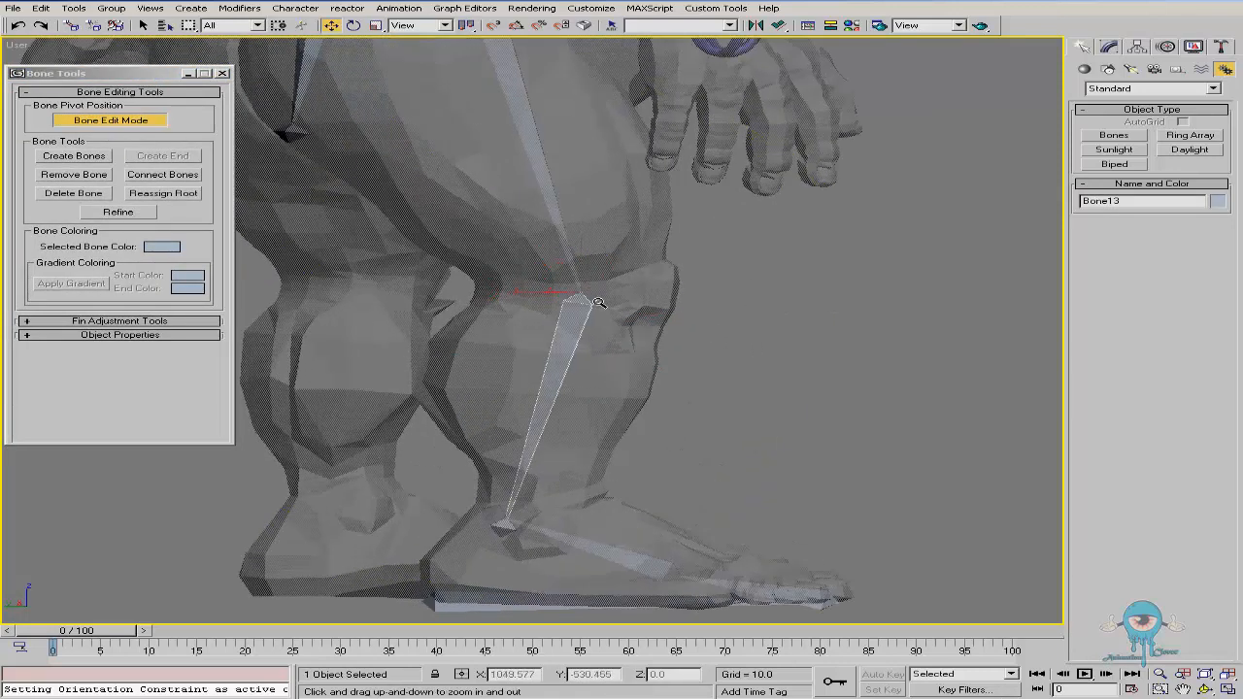
pyautogui.scroll(-5, 612, 291)
pyautogui.moveTo(633, 286); pyautogui.dragTo(604, 256, button='middle')
pyautogui.moveTo(613, 269); pyautogui.dragTo(610, 258)
pyautogui.scroll(2, 629, 281)
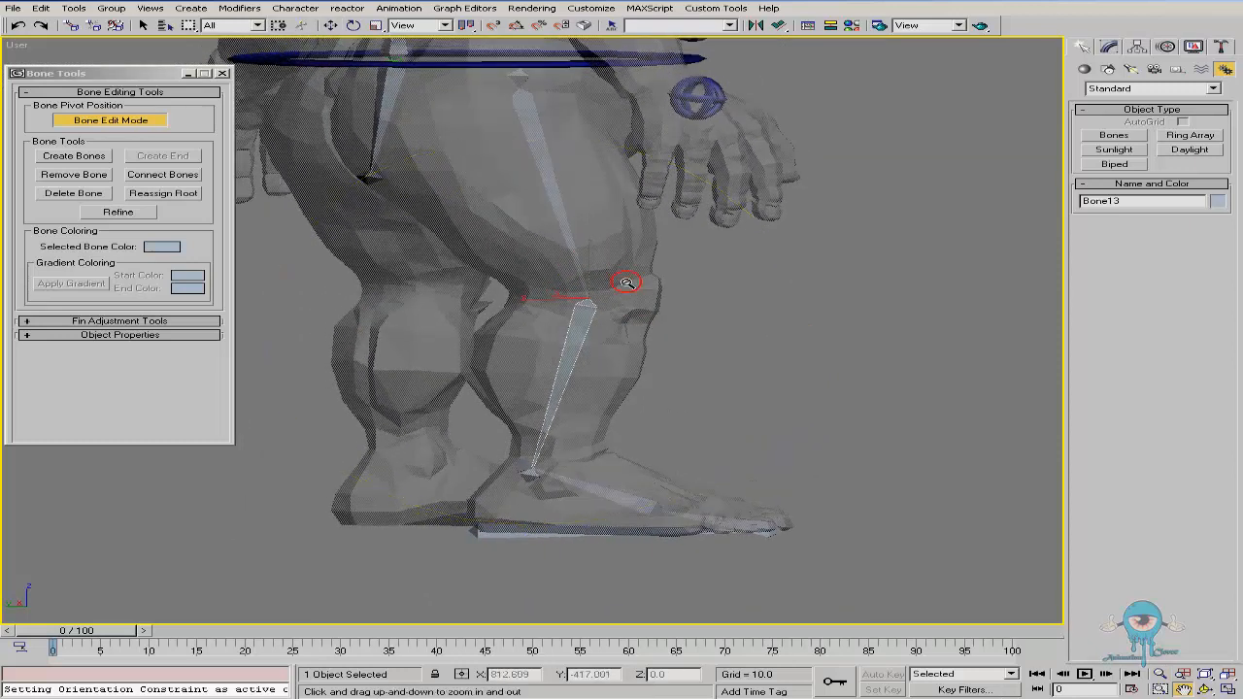
pyautogui.press('w')
pyautogui.rightClick(648, 360)
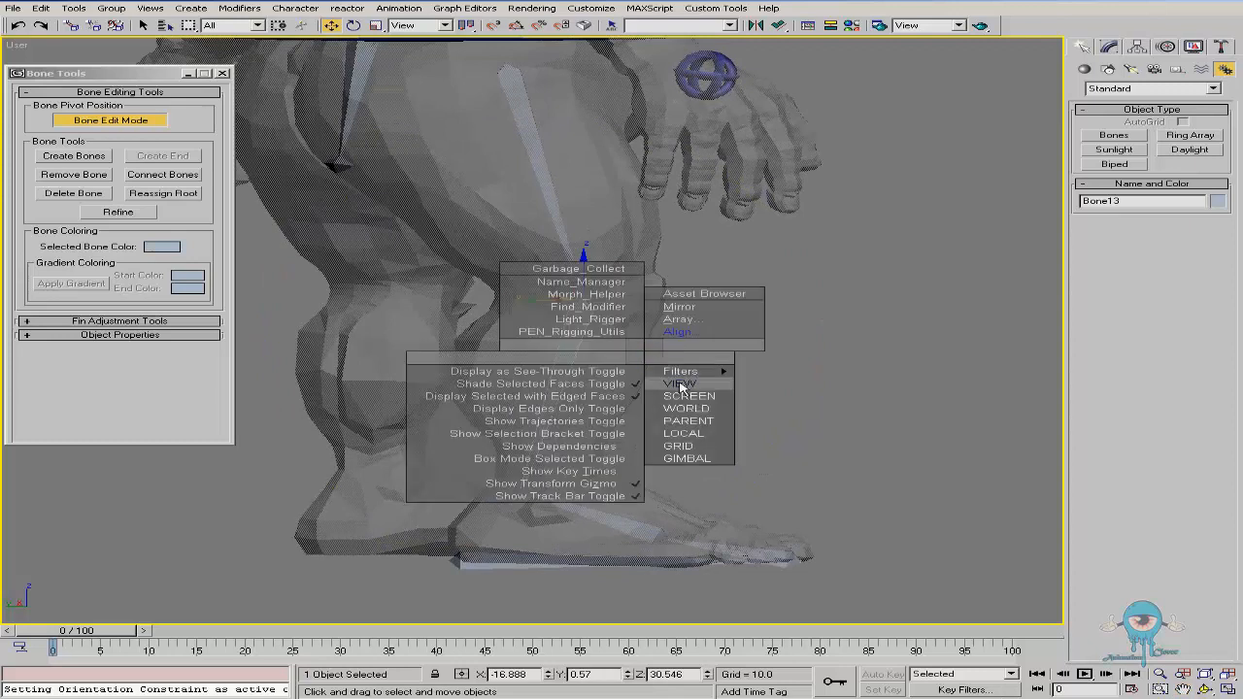
pyautogui.click(696, 440)
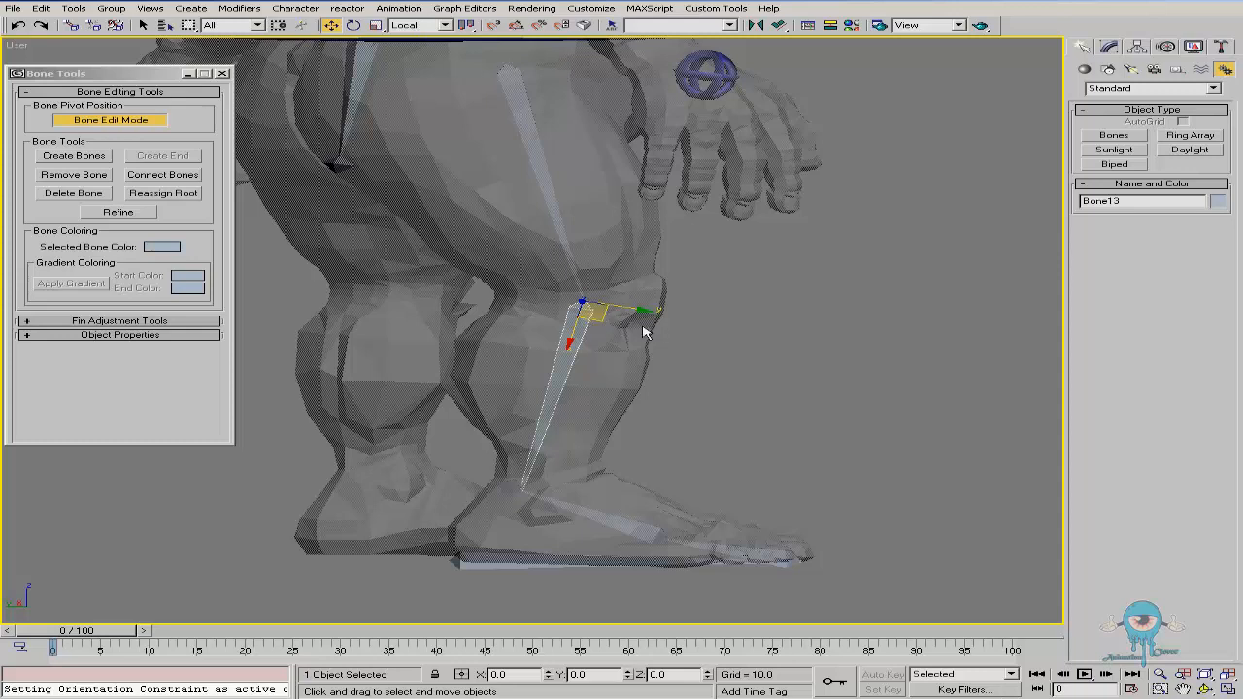
# Try to move the knee joint sideways toward the outside of the leg
pyautogui.keyDown('alt'); pyautogui.moveTo(609, 353); pyautogui.dragTo(427, 338, button='middle'); pyautogui.keyUp('alt')
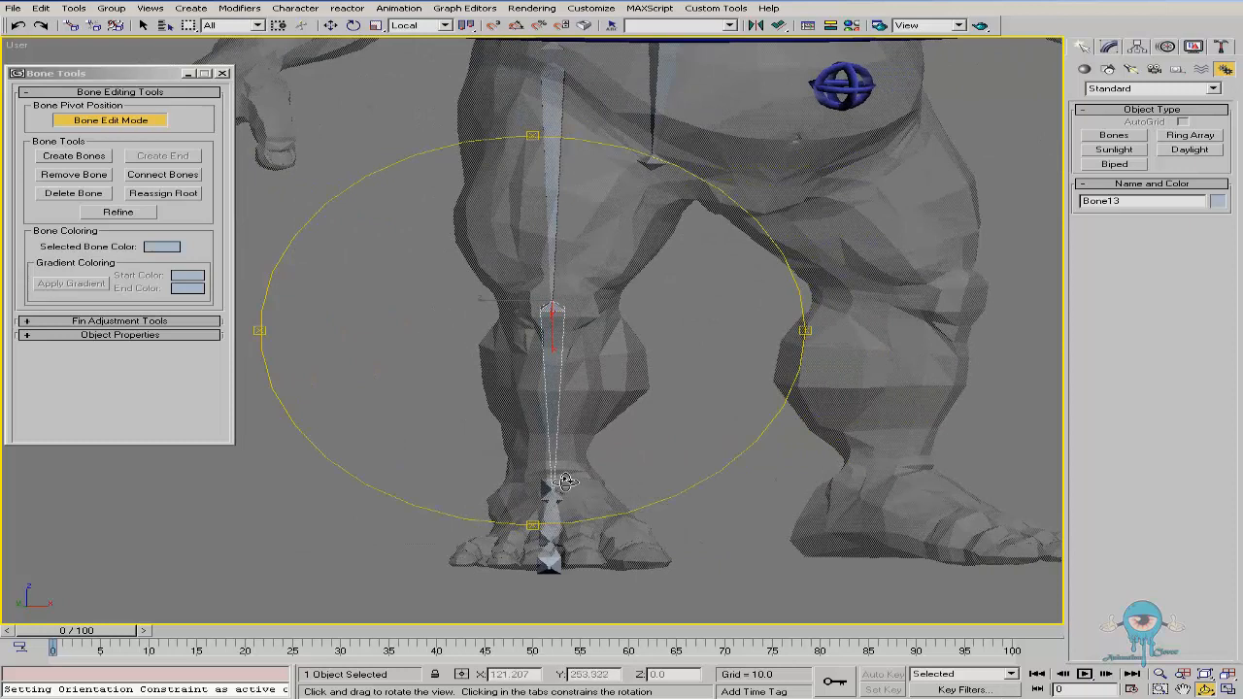
pyautogui.press('w')
pyautogui.moveTo(512, 302); pyautogui.dragTo(501, 299)
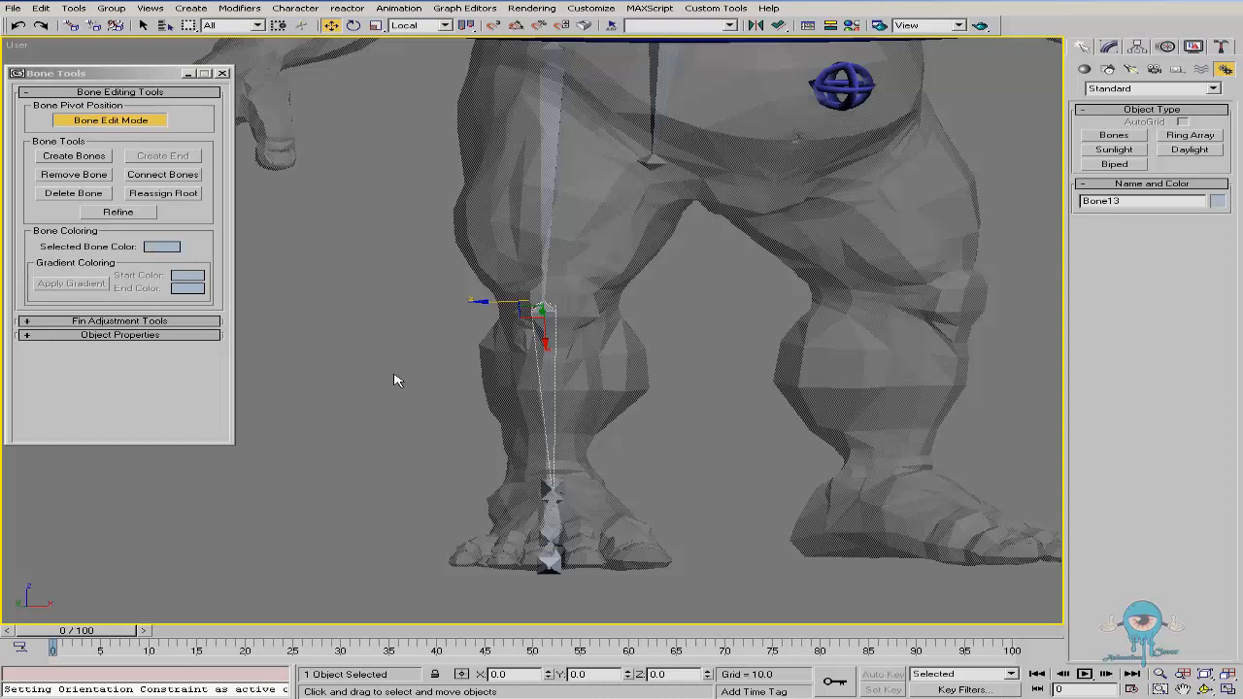
pyautogui.hotkey('ctrl', 'r')
pyautogui.moveTo(584, 309); pyautogui.dragTo(593, 305)
pyautogui.press('w')
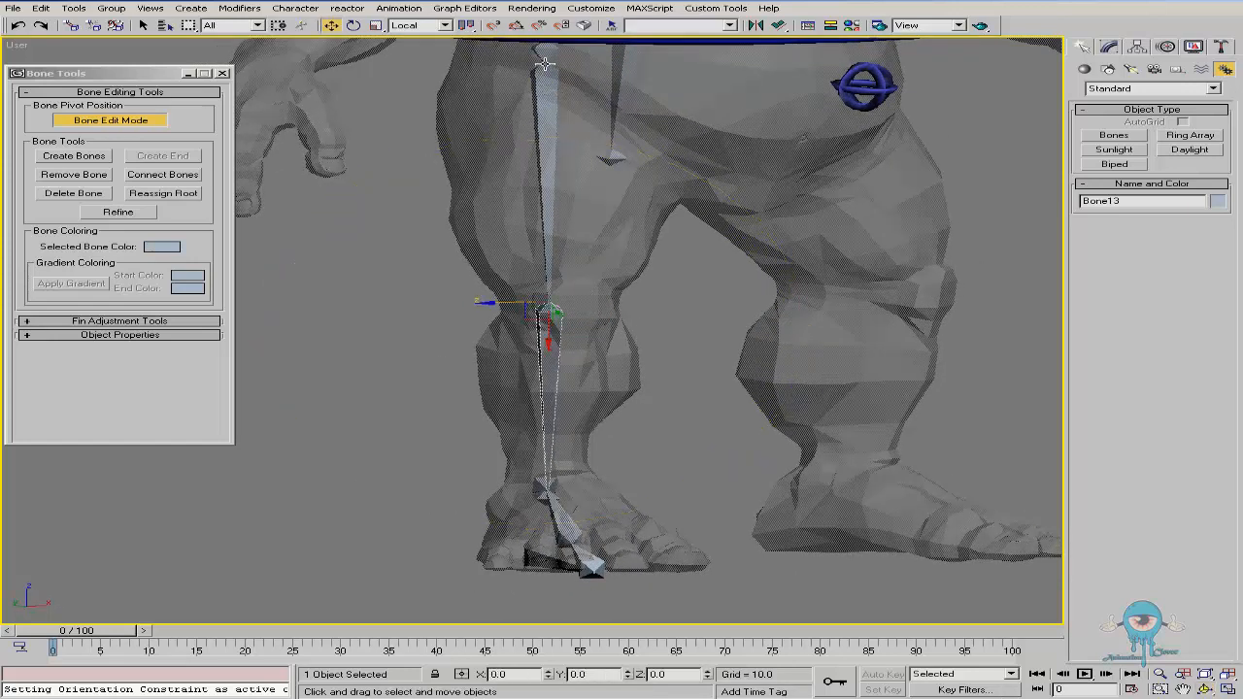
pyautogui.hotkey('ctrl', 'r')
pyautogui.moveTo(586, 418); pyautogui.dragTo(554, 301)
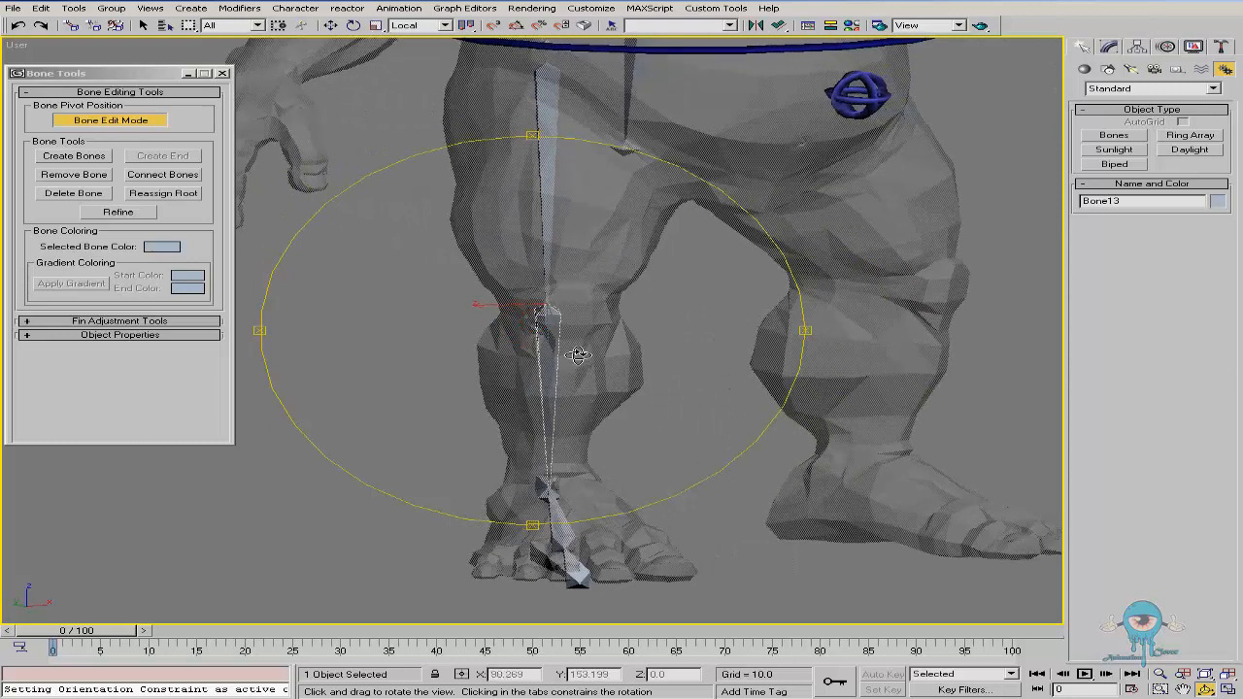
pyautogui.hotkey('ctrl', 'z')
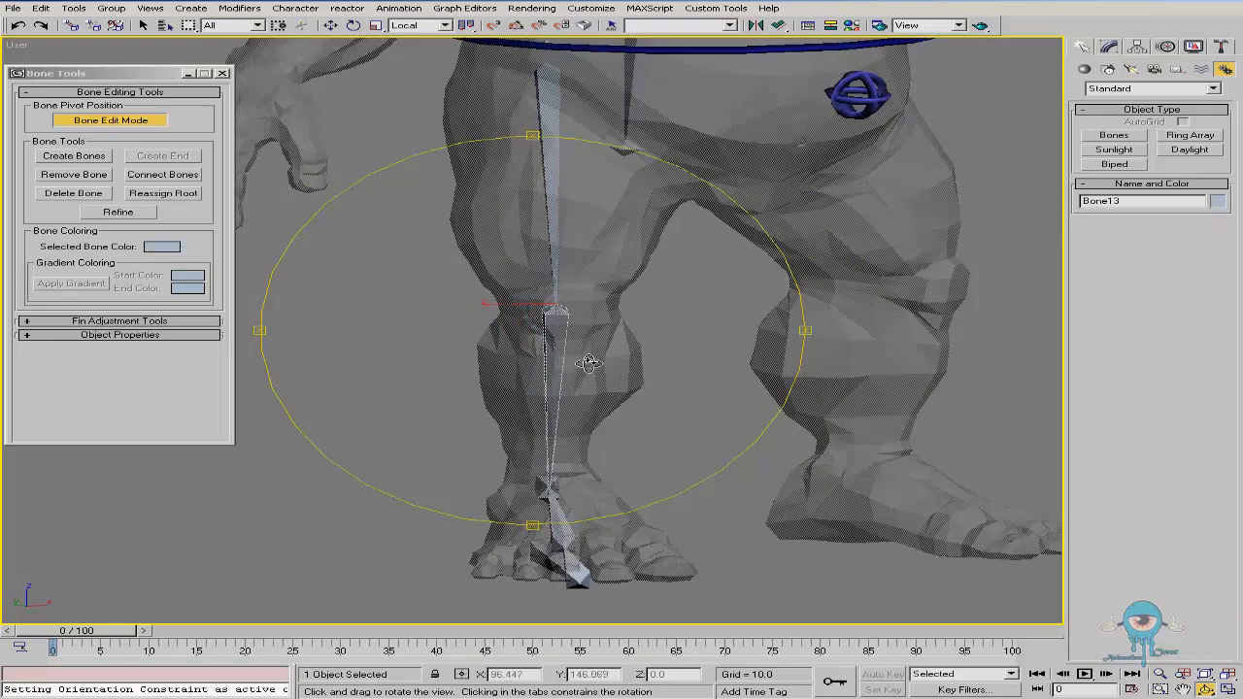
# Move the knee joint slightly backward inside the leg as seen from the side
pyautogui.moveTo(597, 333); pyautogui.dragTo(738, 327)
pyautogui.press('w')
pyautogui.moveTo(593, 317); pyautogui.dragTo(591, 317)
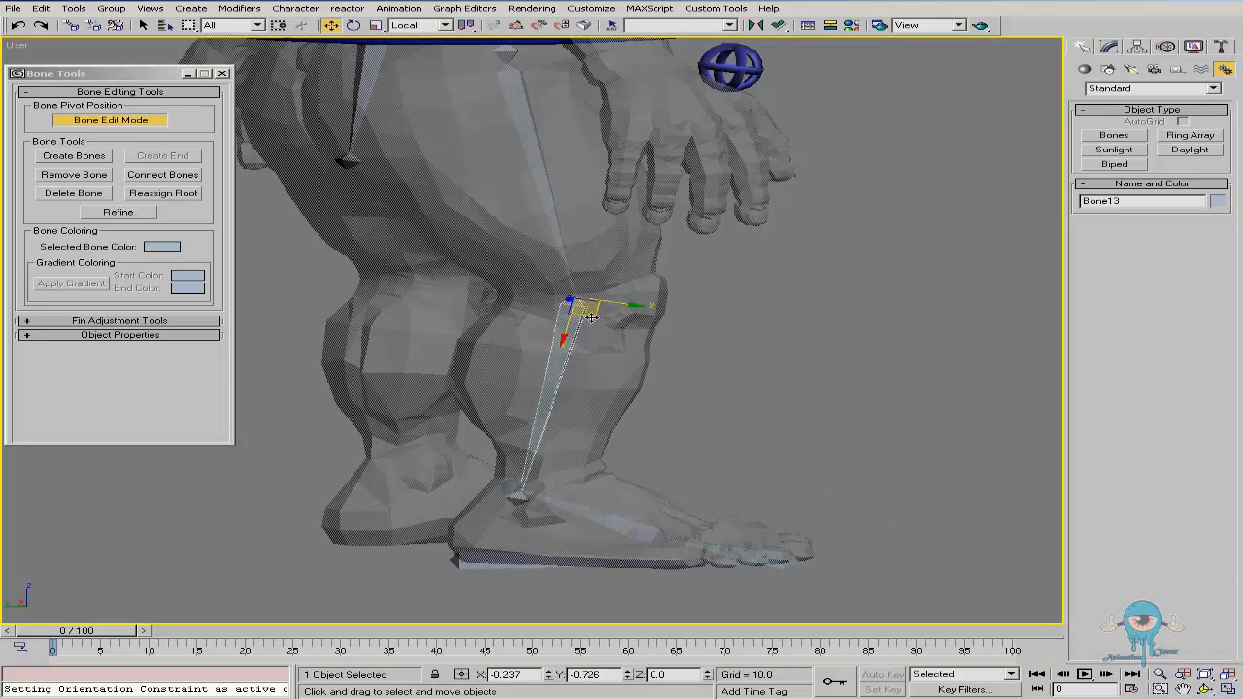
# Select the end bone of the leg chain and move the ankle joint slightly forward inside the ankle
pyautogui.hotkey('alt', 'z')
pyautogui.moveTo(576, 444); pyautogui.dragTo(567, 428)
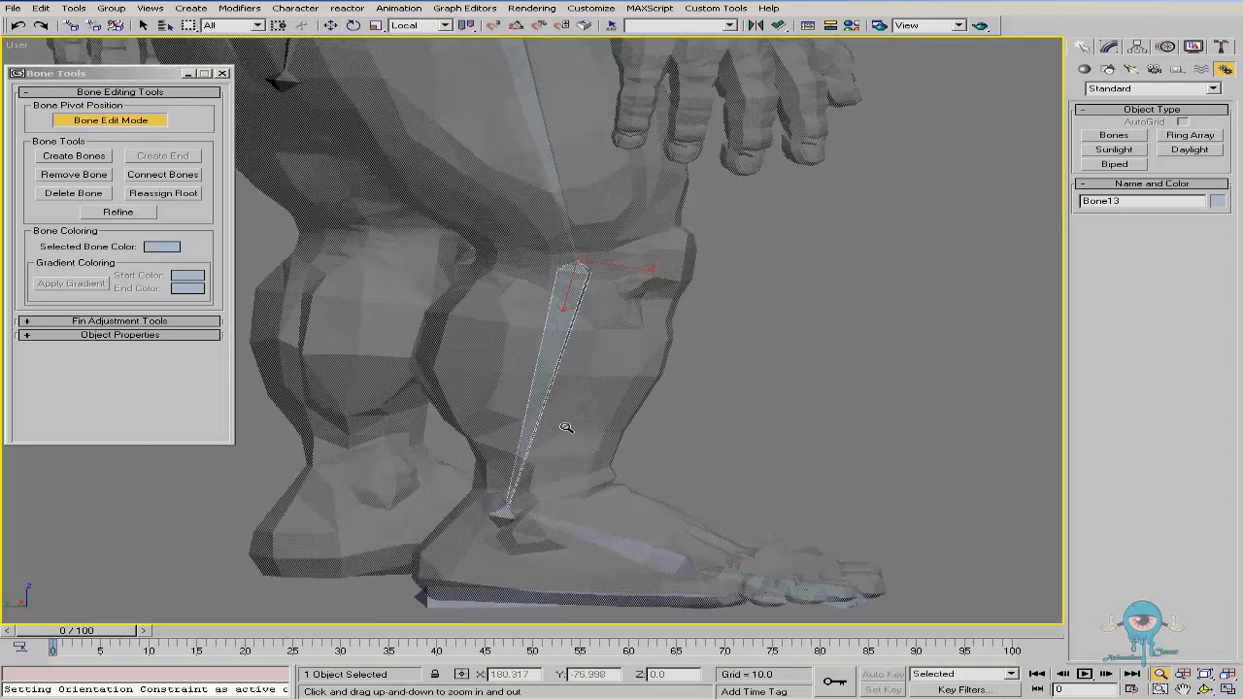
pyautogui.click(504, 520)
pyautogui.scroll(2, 579, 491)
pyautogui.moveTo(589, 495); pyautogui.dragTo(582, 389, button='middle')
pyautogui.moveTo(535, 431); pyautogui.dragTo(574, 431)
pyautogui.keyDown('alt'); pyautogui.moveTo(543, 423); pyautogui.dragTo(448, 379, button='middle'); pyautogui.keyUp('alt')
pyautogui.moveTo(602, 369); pyautogui.dragTo(584, 418, button='middle')
# Select the thigh bone and fine-tune the hip joint's position at the top of the leg
pyautogui.moveTo(543, 295); pyautogui.dragTo(540, 401, button='middle')
pyautogui.click(544, 203)
pyautogui.keyDown('alt'); pyautogui.moveTo(618, 250); pyautogui.dragTo(504, 177, button='middle'); pyautogui.keyUp('alt')
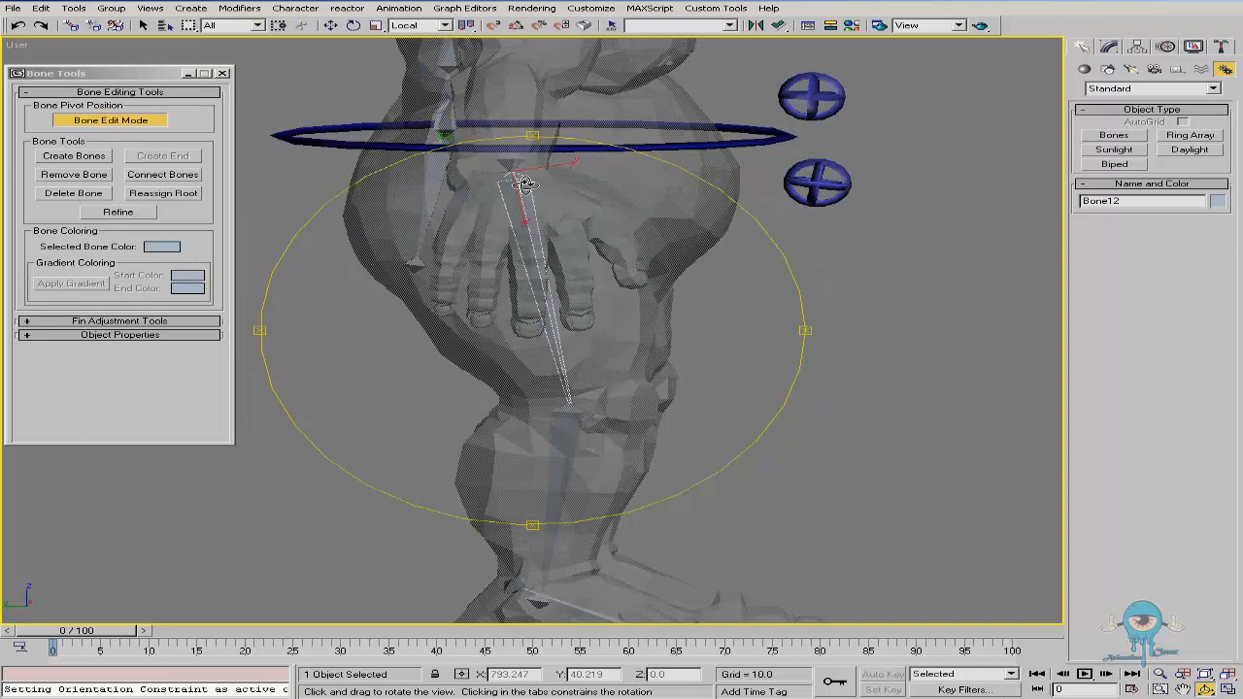
pyautogui.moveTo(535, 170)
pyautogui.keyDown('alt'); pyautogui.mouseDown(button='middle')
pyautogui.moveTo(430, 185)
pyautogui.moveTo(397, 172)
pyautogui.moveTo(493, 181)
pyautogui.moveTo(569, 161)
pyautogui.moveTo(578, 190)
pyautogui.moveTo(534, 182)
pyautogui.mouseUp(button='middle'); pyautogui.keyUp('alt')
pyautogui.press('w')
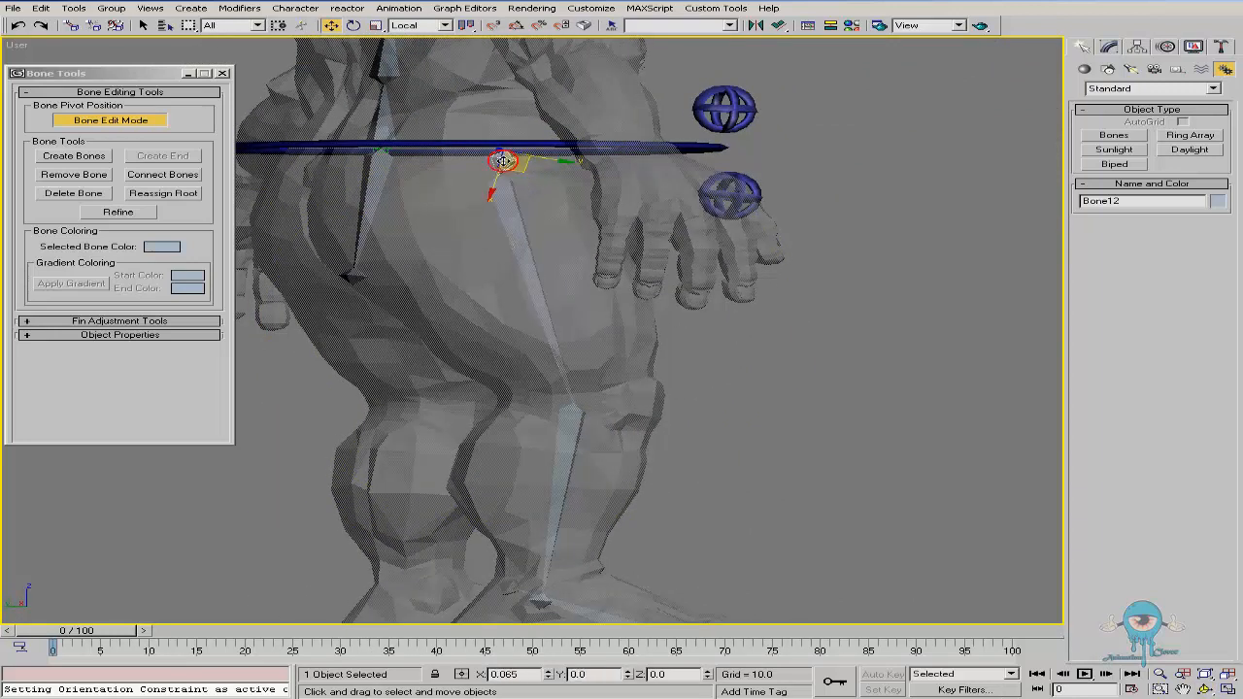
pyautogui.keyDown('alt'); pyautogui.moveTo(505, 250); pyautogui.dragTo(575, 207, button='middle'); pyautogui.keyUp('alt')
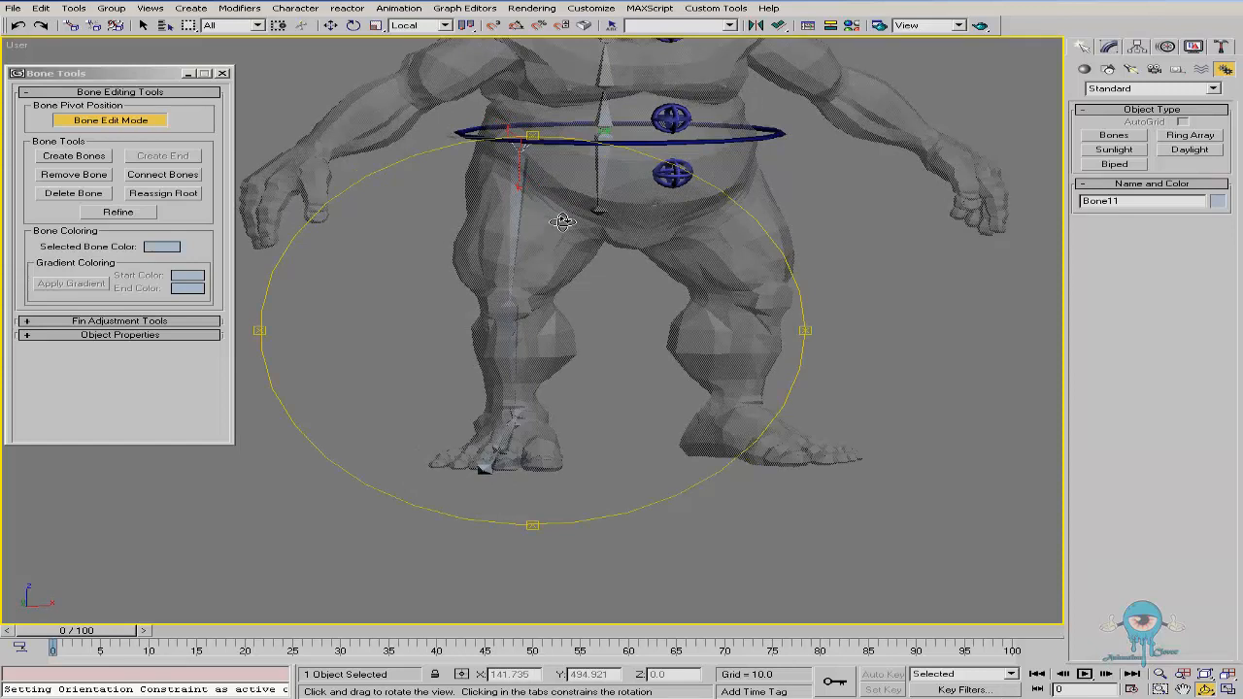
# Select the foot chain's end bone near the ankle and align its position to Bone14, pivot point to pivot point
pyautogui.keyDown('ctrl'); pyautogui.keyDown('alt'); pyautogui.moveTo(527, 233); pyautogui.dragTo(542, 212, button='middle'); pyautogui.keyUp('alt'); pyautogui.keyUp('ctrl')
pyautogui.keyDown('alt'); pyautogui.moveTo(507, 294); pyautogui.dragTo(500, 268, button='middle'); pyautogui.keyUp('alt')
pyautogui.keyDown('alt'); pyautogui.moveTo(562, 376); pyautogui.dragTo(547, 308, button='middle'); pyautogui.keyUp('alt')
pyautogui.keyDown('ctrl'); pyautogui.keyDown('alt'); pyautogui.moveTo(493, 480); pyautogui.dragTo(524, 459, button='middle'); pyautogui.keyUp('alt'); pyautogui.keyUp('ctrl')
pyautogui.click(437, 445)
pyautogui.keyDown('alt'); pyautogui.moveTo(539, 391); pyautogui.dragTo(520, 295, button='middle'); pyautogui.keyUp('alt')
pyautogui.press('w')
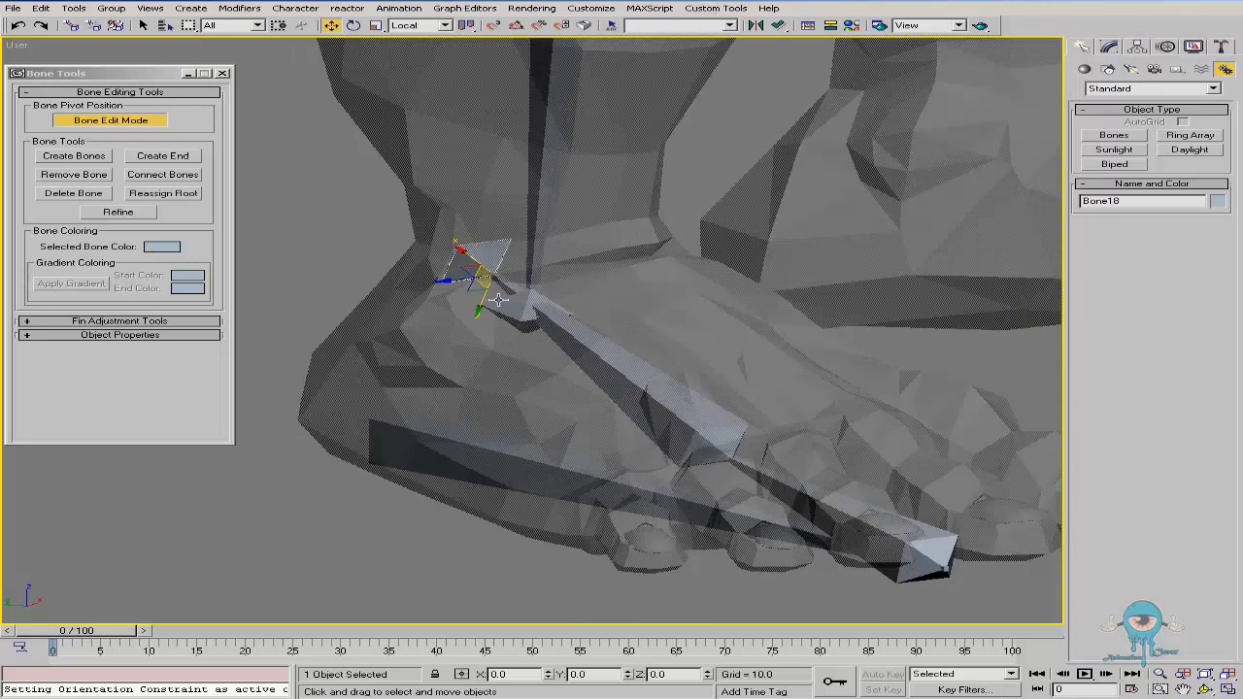
pyautogui.click(779, 26)
pyautogui.click(517, 321)
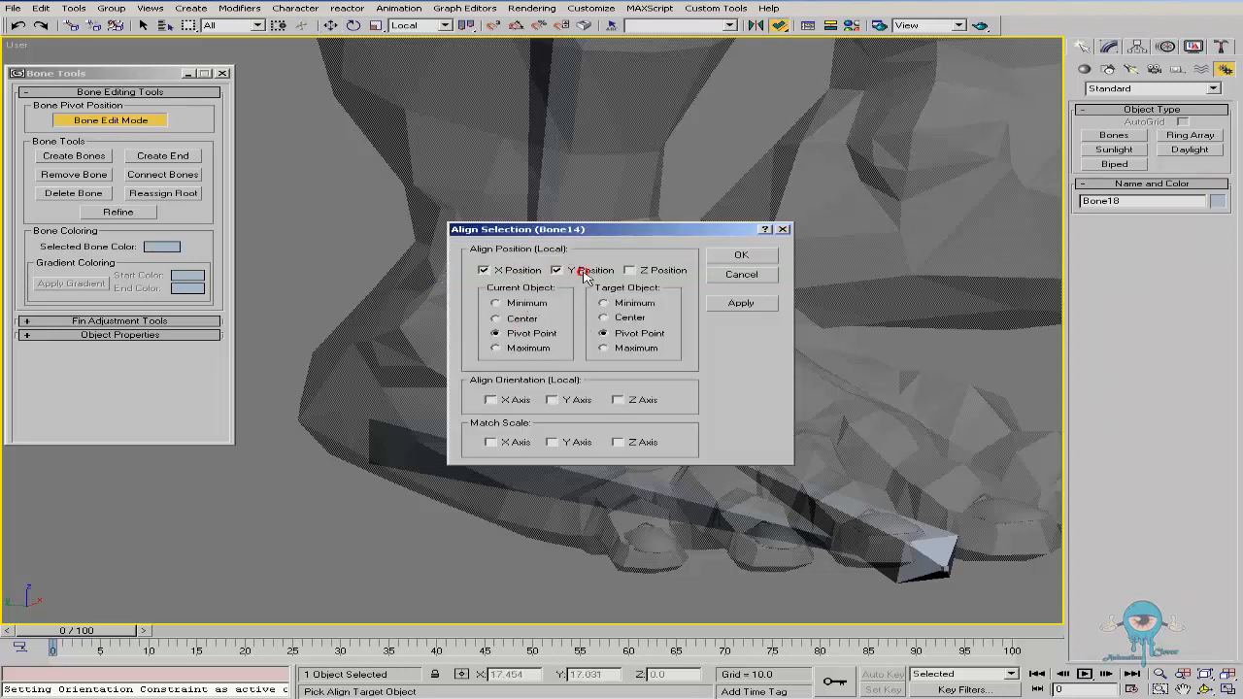
pyautogui.click(741, 256)
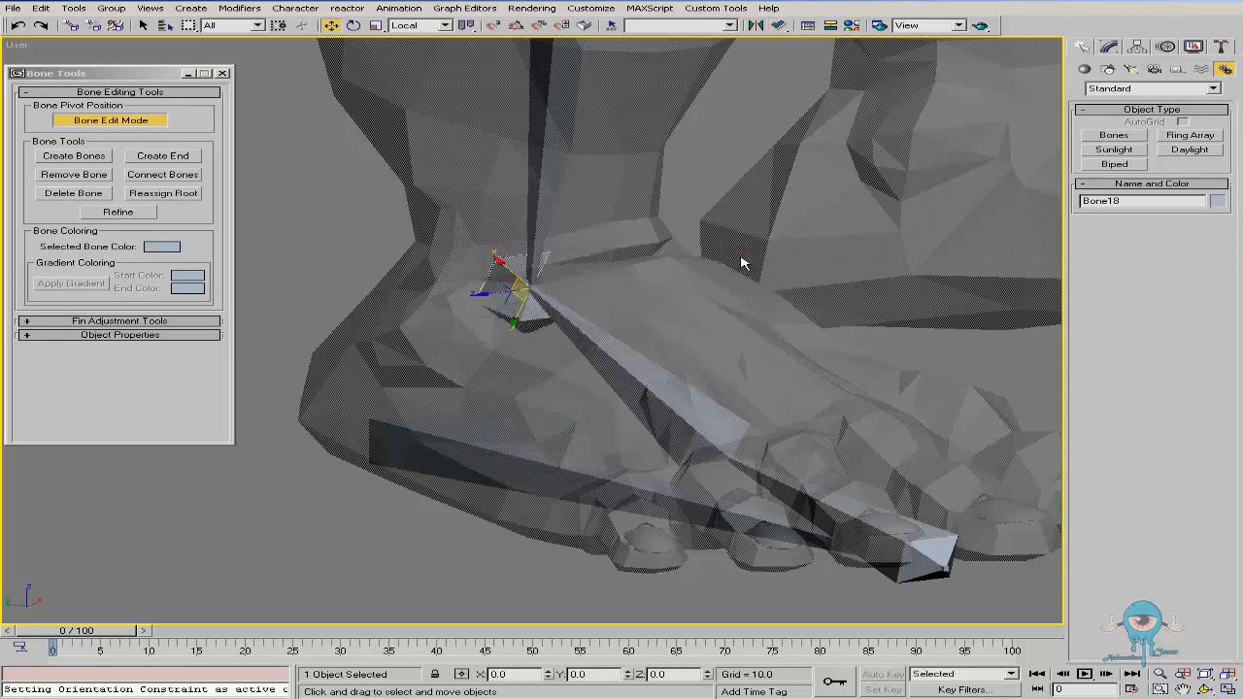
# Select the bone running from the ball of the foot to the ankle and move its ball joint forward toward the toes
pyautogui.moveTo(695, 286); pyautogui.dragTo(651, 271, button='middle')
pyautogui.hotkey('alt', 'z')
pyautogui.moveTo(595, 260); pyautogui.dragTo(604, 288)
pyautogui.hotkey('ctrl', 'r')
pyautogui.press('w')
pyautogui.click(681, 347)
pyautogui.hotkey('ctrl', 'r')
pyautogui.moveTo(684, 350); pyautogui.dragTo(787, 329)
pyautogui.hotkey('alt', 'z')
pyautogui.moveTo(781, 330); pyautogui.dragTo(662, 352, button='middle')
pyautogui.hotkey('ctrl', 'r')
pyautogui.moveTo(662, 351); pyautogui.dragTo(571, 412)
pyautogui.moveTo(579, 400); pyautogui.dragTo(680, 301, button='middle')
pyautogui.hotkey('alt', 'z')
pyautogui.moveTo(632, 319); pyautogui.dragTo(610, 355)
pyautogui.hotkey('ctrl', 'r')
pyautogui.hotkey('alt', 'z')
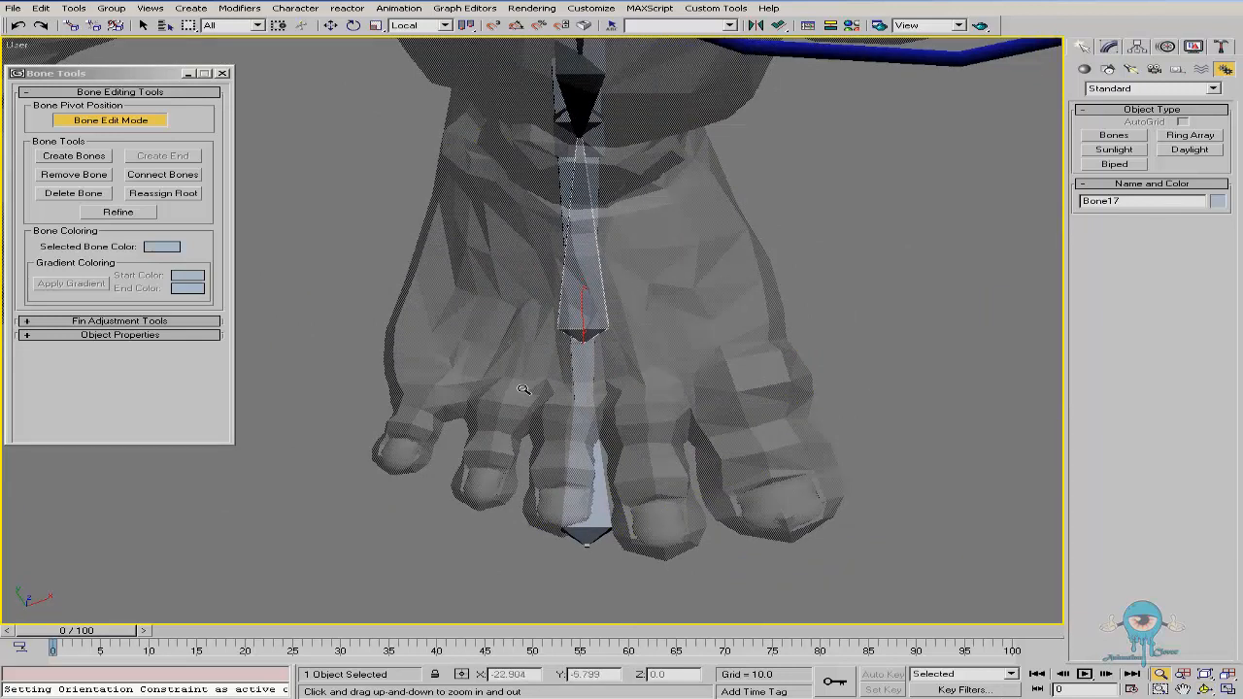
pyautogui.hotkey('ctrl', 'r')
pyautogui.moveTo(657, 385); pyautogui.dragTo(612, 328)
pyautogui.press('w')
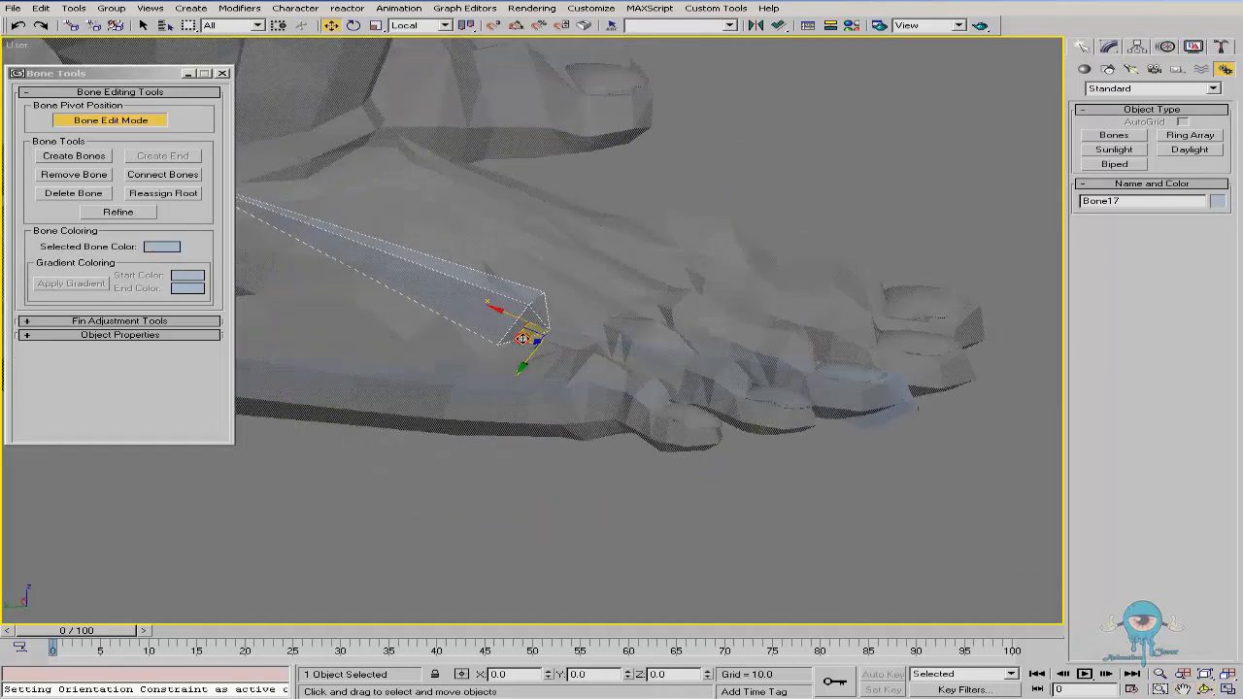
pyautogui.hotkey('ctrl', 'r')
pyautogui.moveTo(625, 333); pyautogui.dragTo(818, 374)
pyautogui.press('w')
pyautogui.hotkey('ctrl', 'r')
pyautogui.hotkey('alt', 'z')
pyautogui.hotkey('ctrl', 'r')
pyautogui.press('w')
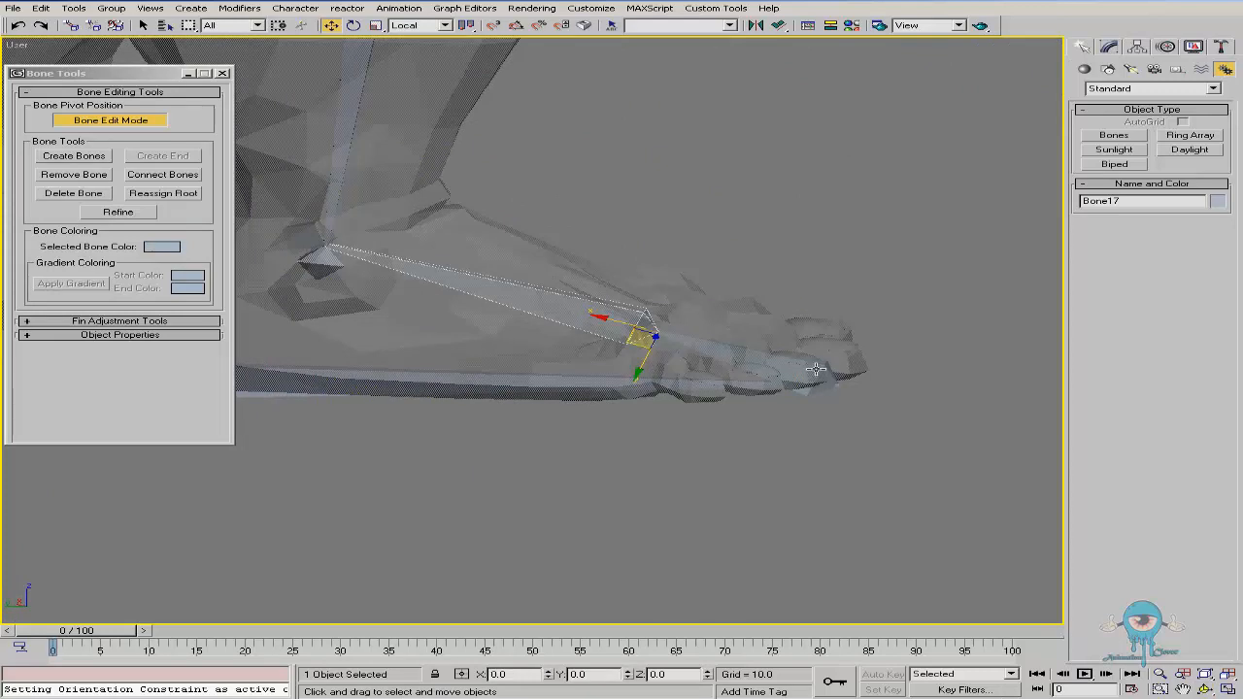
# Select the toe bone and move its tip joint toward the front of the toes
pyautogui.hotkey('ctrl', 'r')
pyautogui.moveTo(687, 363); pyautogui.dragTo(613, 305)
pyautogui.press('w')
pyautogui.hotkey('ctrl', 'r')
pyautogui.press('w')
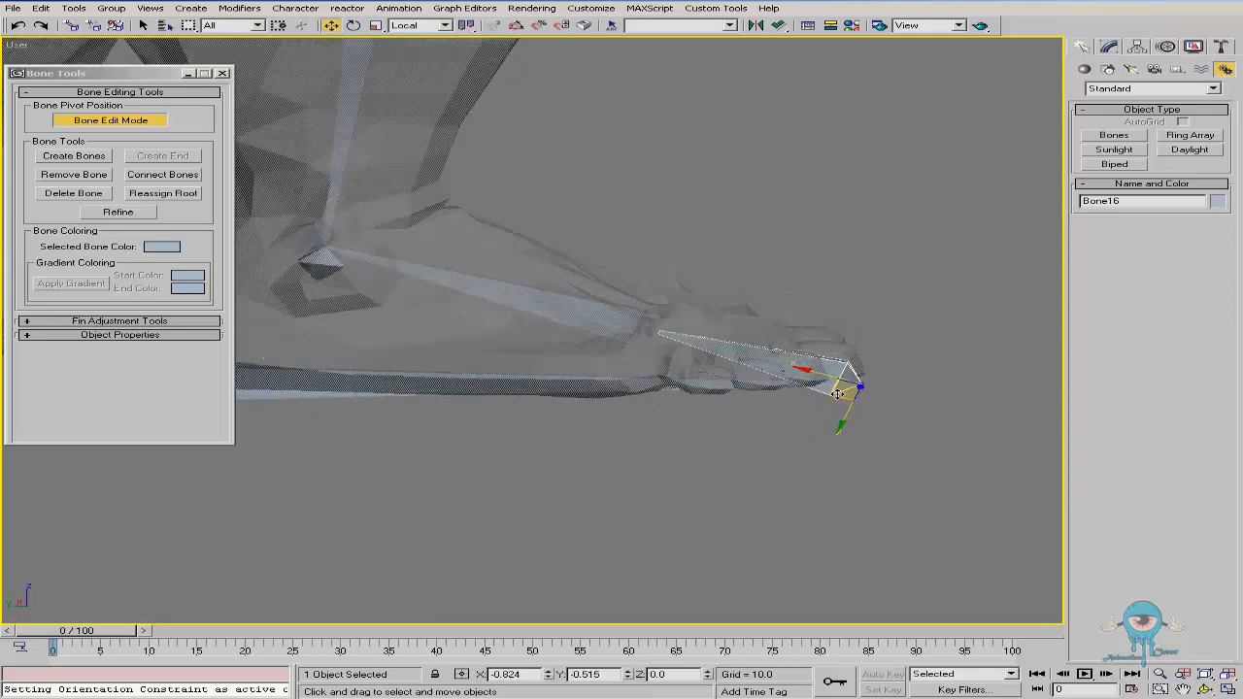
# Extend the toe bone's tip joint further forward to the end of the toes
pyautogui.press('l')
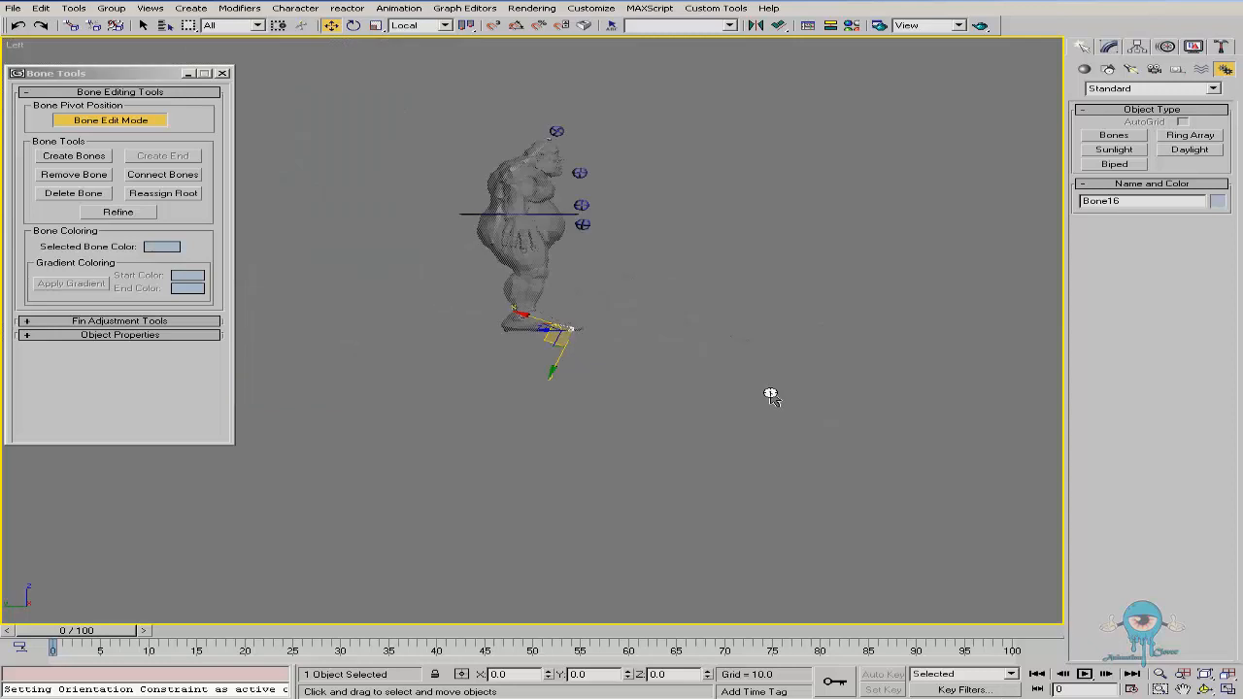
pyautogui.hotkey('ctrl', 'alt', 'z')
pyautogui.hotkey('alt', 'z')
pyautogui.moveTo(635, 575); pyautogui.dragTo(634, 430)
pyautogui.moveTo(582, 347); pyautogui.dragTo(578, 241, button='middle')
pyautogui.hotkey('ctrl', 'r')
pyautogui.moveTo(540, 318); pyautogui.dragTo(585, 328)
pyautogui.press('w')
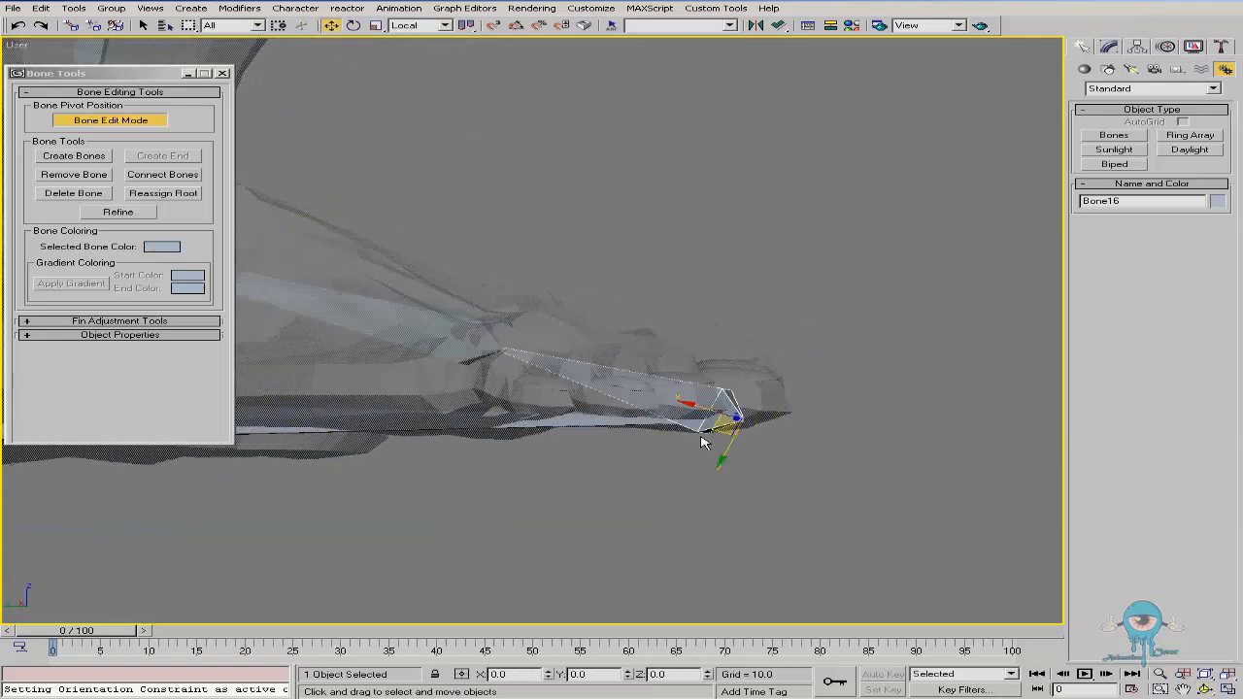
pyautogui.moveTo(718, 428); pyautogui.dragTo(756, 425)
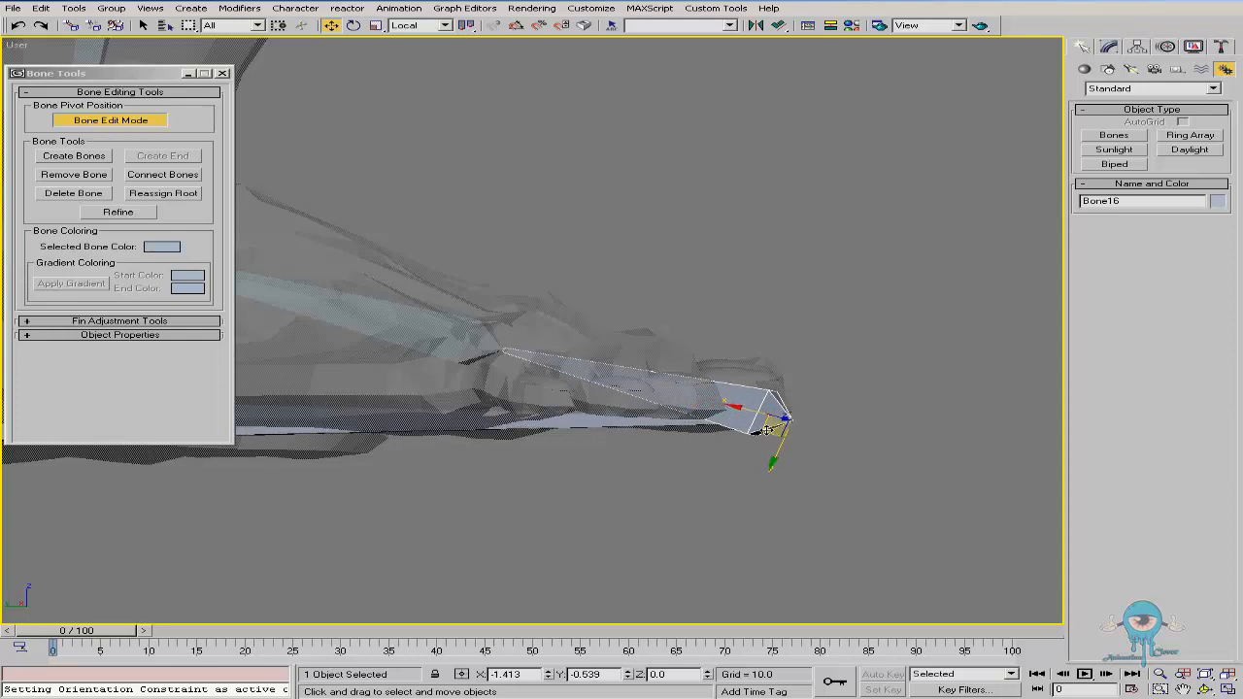
# Show the grid in the Left view and raise the toe tip joint slightly above the ground line
pyautogui.hotkey('ctrl', 'r')
pyautogui.moveTo(680, 327)
pyautogui.mouseDown()
pyautogui.moveTo(614, 457)
pyautogui.moveTo(699, 330)
pyautogui.mouseUp()
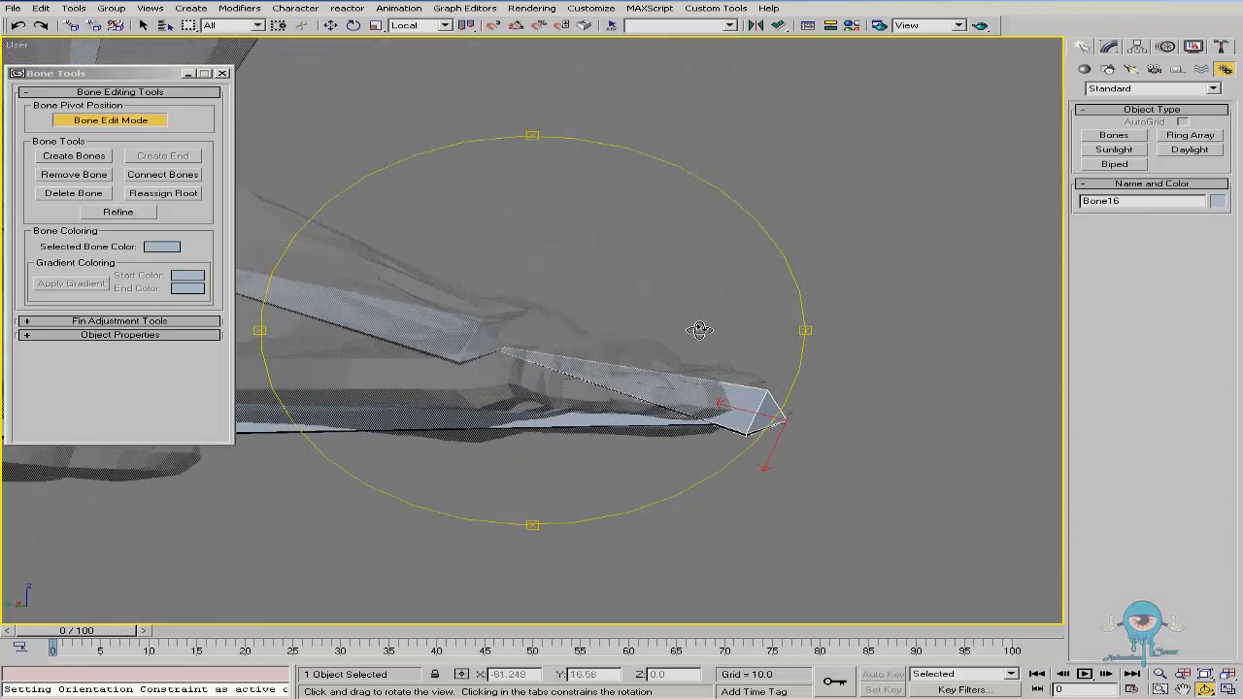
pyautogui.press('l')
pyautogui.hotkey('ctrl', 'alt', 'z')
pyautogui.press('g')
pyautogui.moveTo(663, 570); pyautogui.dragTo(652, 481, button='middle')
pyautogui.scroll(10, 653, 481)
pyautogui.press('w')
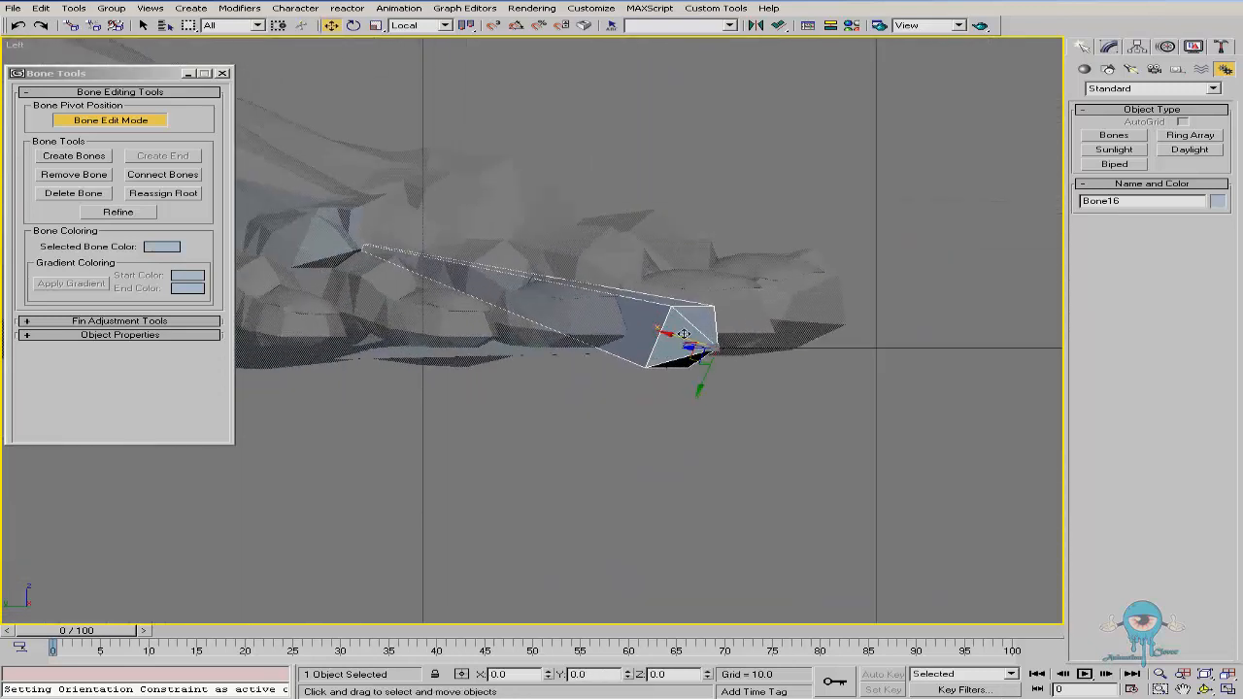
pyautogui.moveTo(691, 357); pyautogui.dragTo(707, 340)
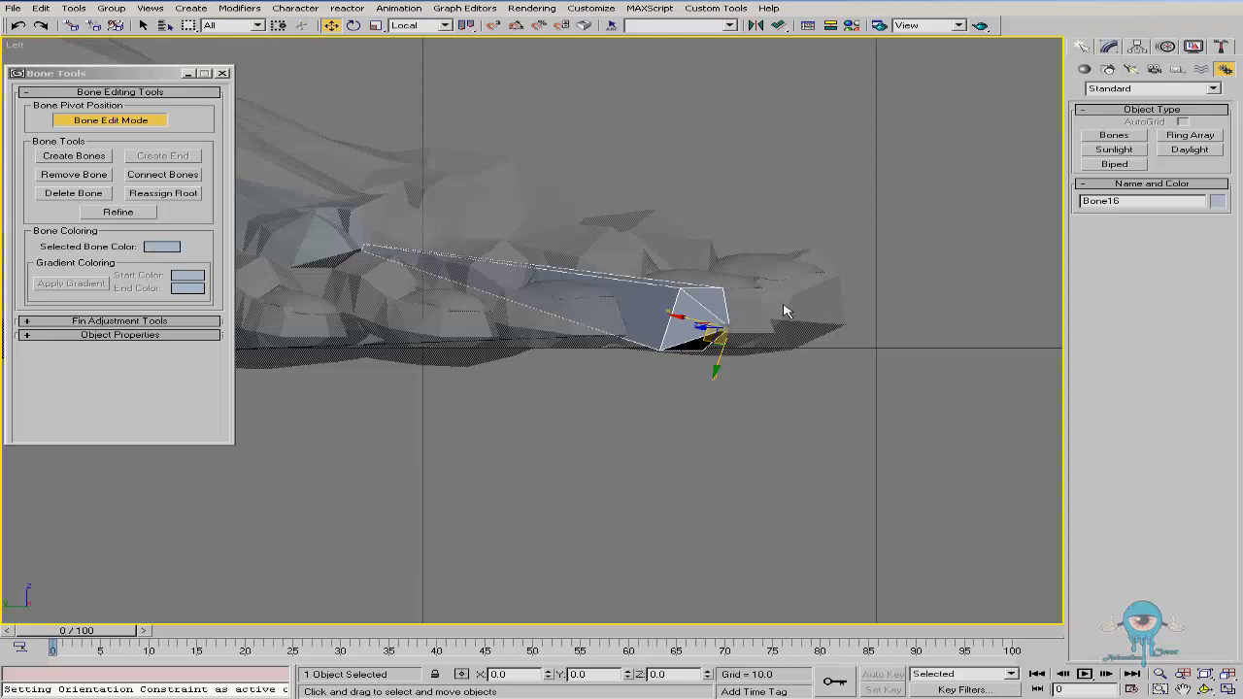
# Select the sole bone, move its heel joint forward and slightly up inside the heel, and leave Bone Edit Mode
pyautogui.moveTo(554, 334); pyautogui.dragTo(824, 291, button='middle')
pyautogui.scroll(-3, 824, 290)
pyautogui.moveTo(518, 308); pyautogui.dragTo(623, 322, button='middle')
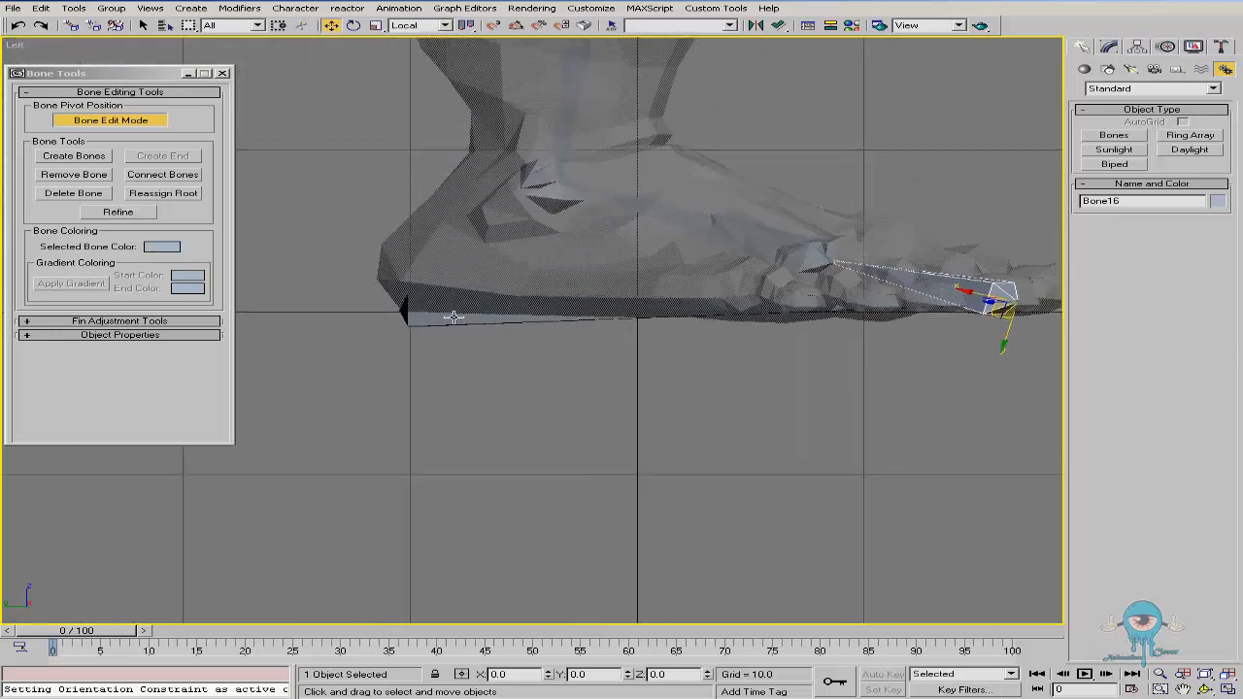
pyautogui.click(415, 325)
pyautogui.hotkey('ctrl', 'r')
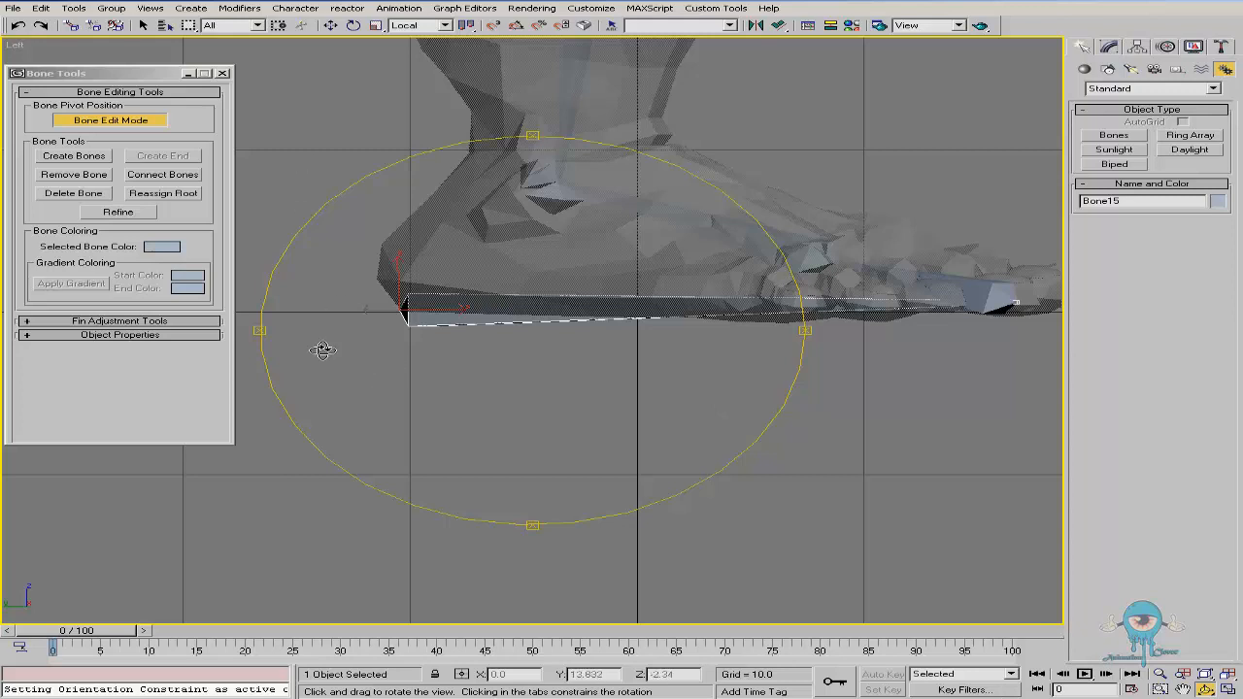
pyautogui.moveTo(252, 330); pyautogui.dragTo(318, 328)
pyautogui.rightClick(325, 315)
pyautogui.scroll(2, 363, 204)
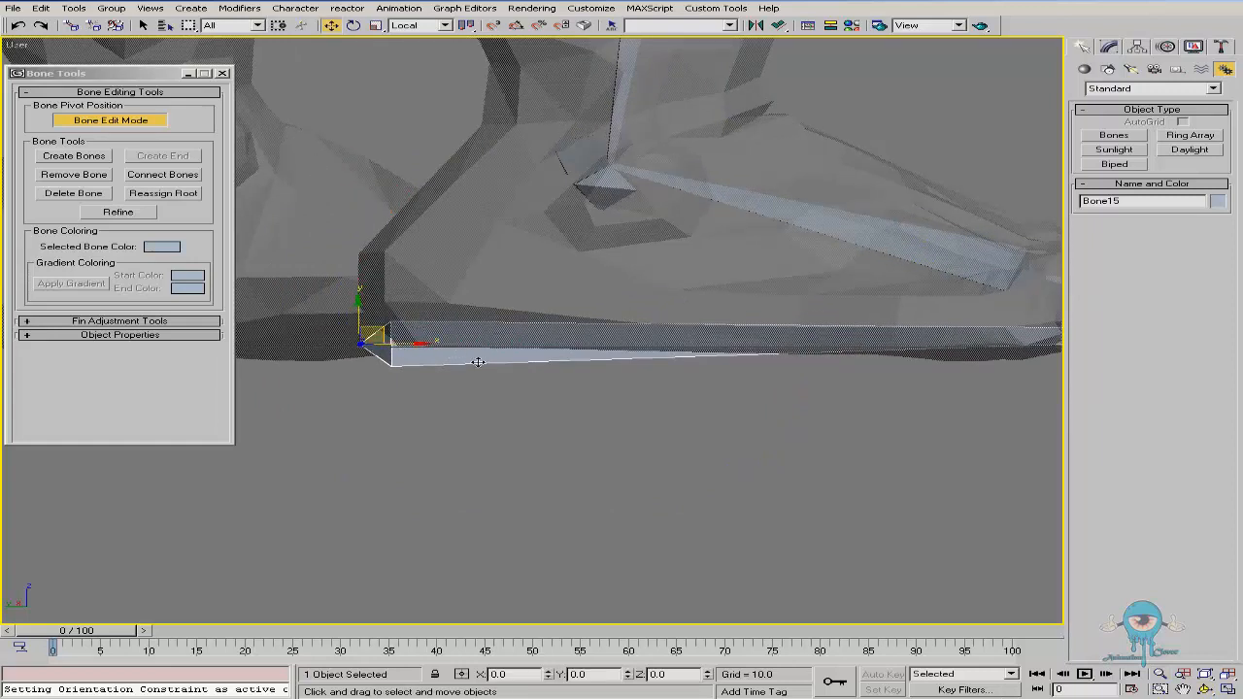
pyautogui.moveTo(398, 343); pyautogui.dragTo(499, 333)
pyautogui.hotkey('ctrl', 'r')
pyautogui.rightClick(500, 333)
pyautogui.click(134, 121)
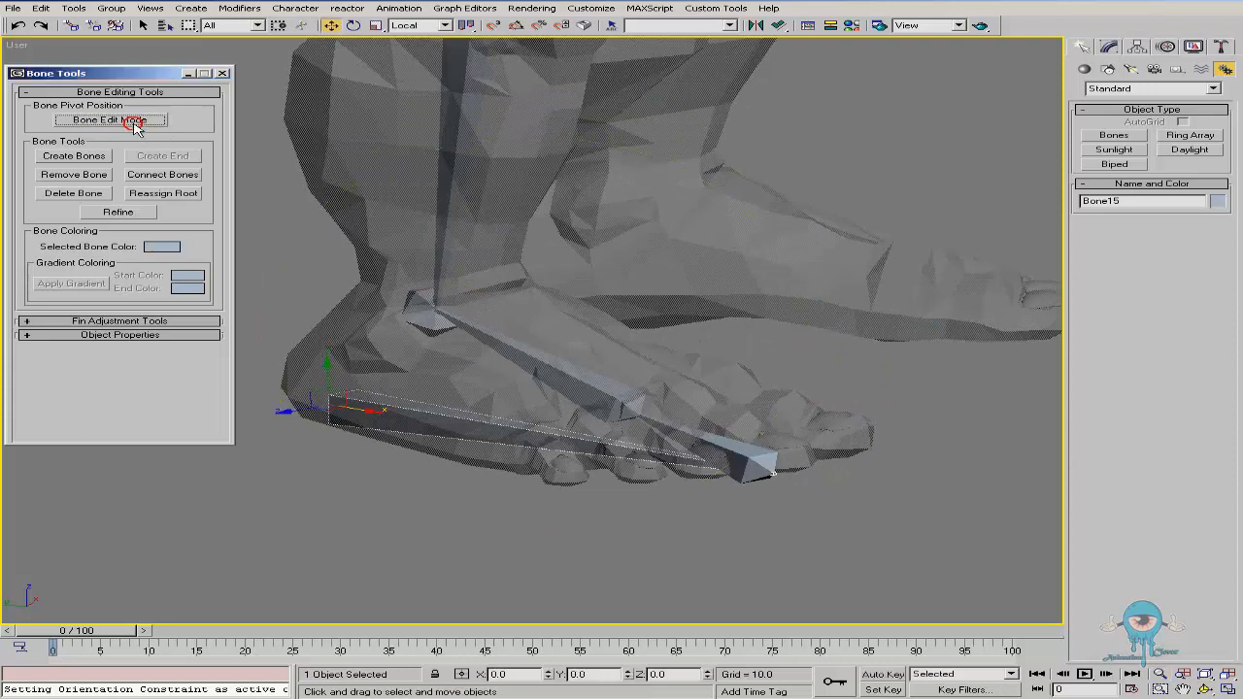
# Test-rotate the sole bone, the toe bone and the ball-to-ankle bone in turn, cancelling each rotation
pyautogui.keyDown('alt'); pyautogui.moveTo(537, 396); pyautogui.dragTo(592, 380, button='middle'); pyautogui.keyUp('alt')
pyautogui.scroll(-3, 592, 380)
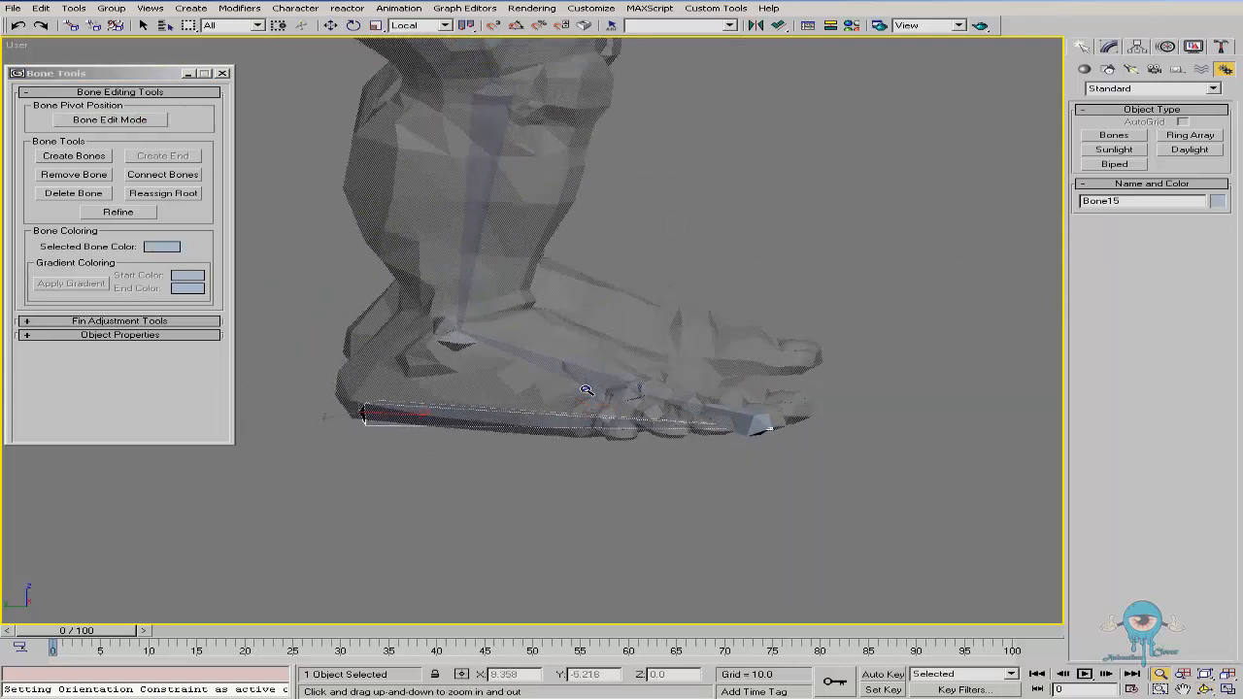
pyautogui.rightClick(515, 396)
pyautogui.click(544, 436)
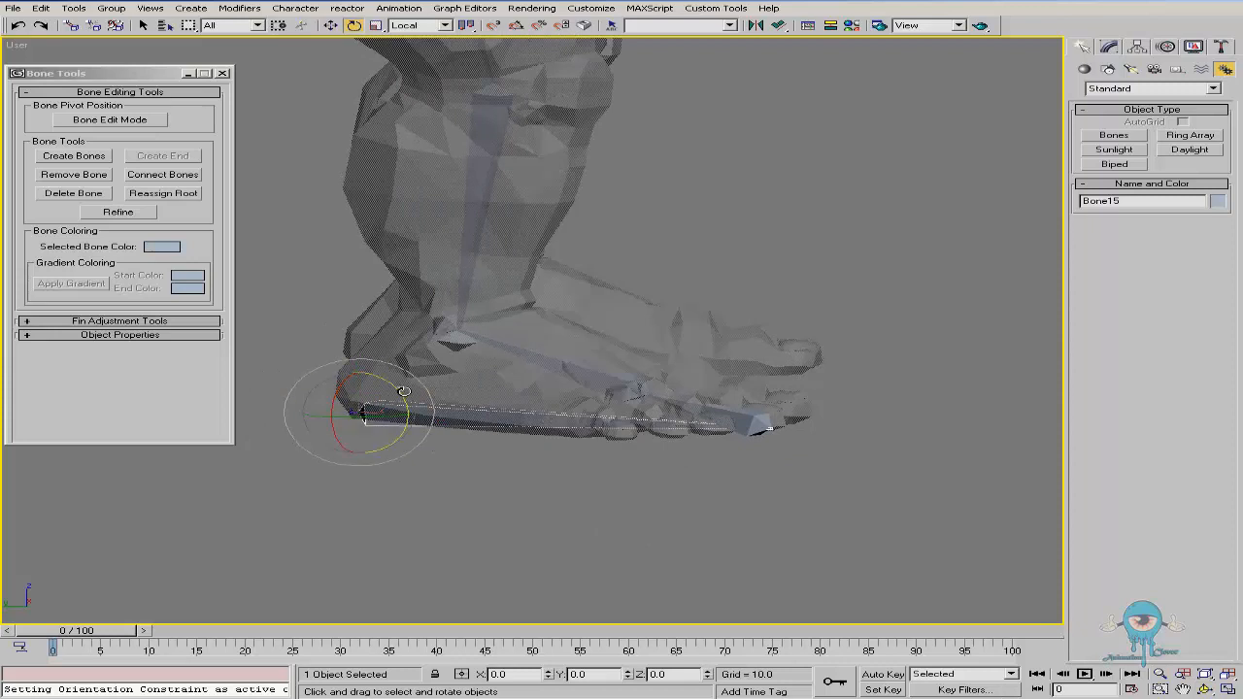
pyautogui.moveTo(398, 395); pyautogui.dragTo(389, 353)
pyautogui.rightClick(389, 354)
pyautogui.click(660, 412)
pyautogui.moveTo(803, 399); pyautogui.dragTo(838, 454)
pyautogui.rightClick(838, 454)
pyautogui.click(593, 376)
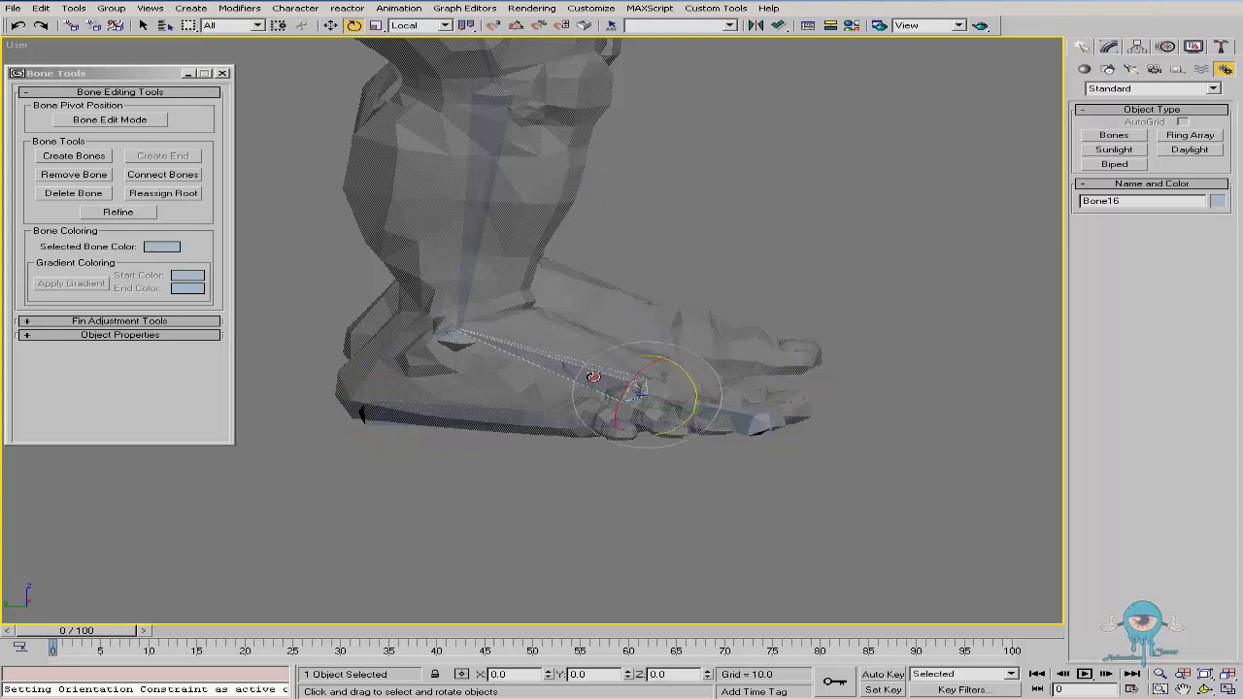
pyautogui.moveTo(682, 367); pyautogui.dragTo(729, 430)
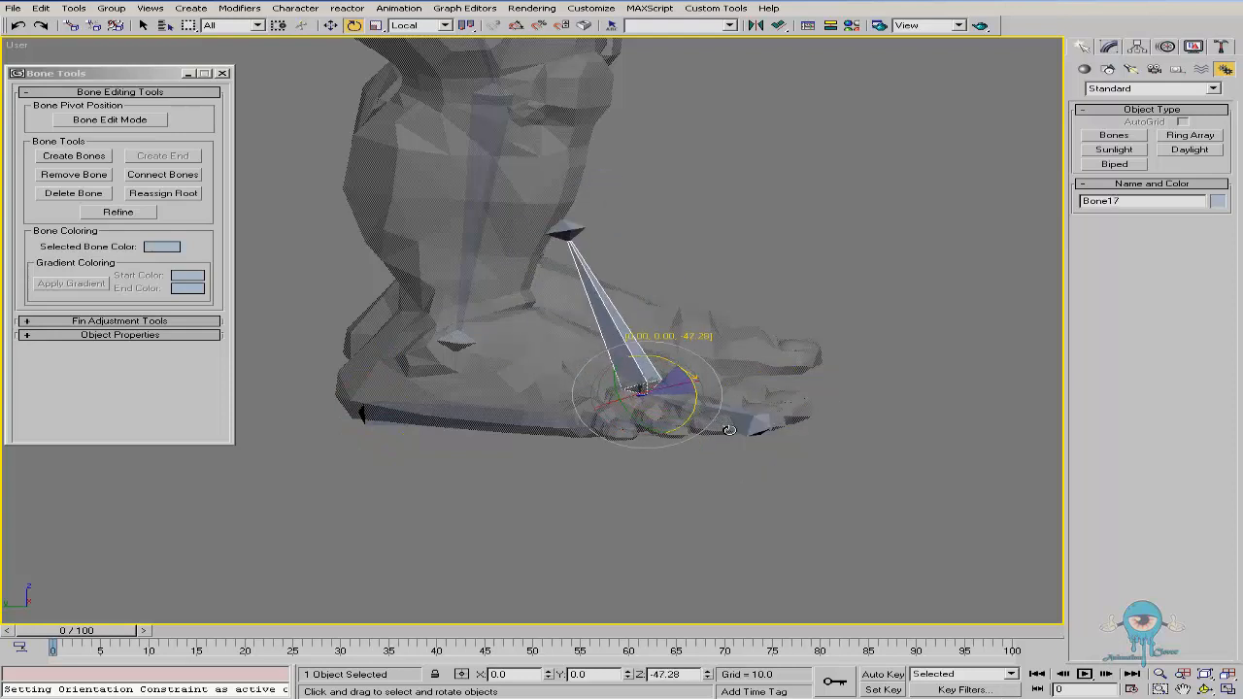
pyautogui.rightClick(730, 430)
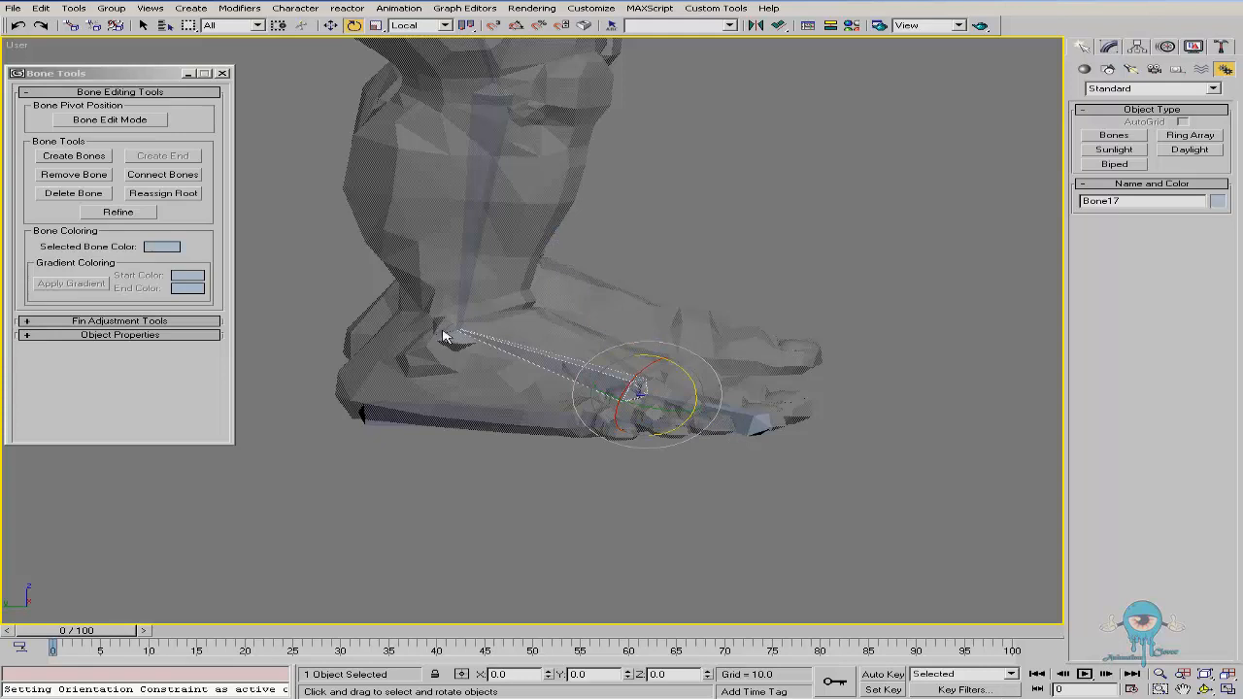
# Clone the toe bone as one copy named Bone19, rotating it about 185 degrees around the toe tip joint
pyautogui.moveTo(475, 143); pyautogui.dragTo(466, 237, button='middle')
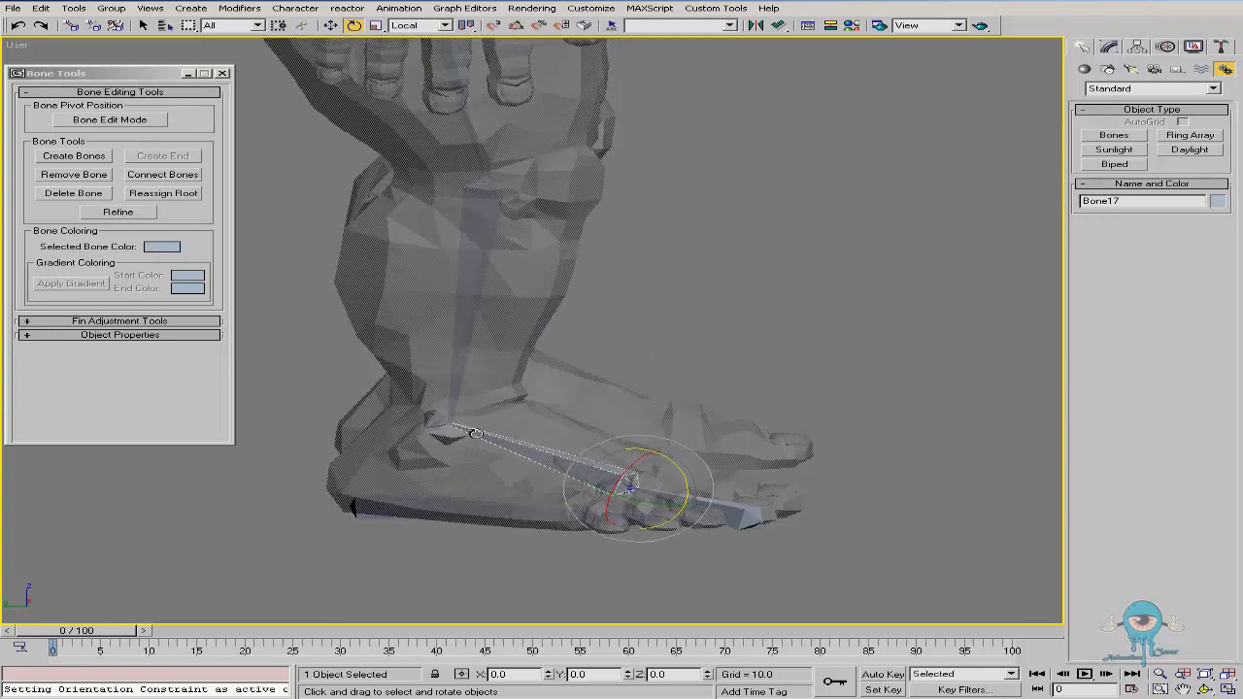
pyautogui.moveTo(518, 348); pyautogui.dragTo(533, 263, button='middle')
pyautogui.hotkey('alt', 'z')
pyautogui.moveTo(570, 366); pyautogui.dragTo(570, 359)
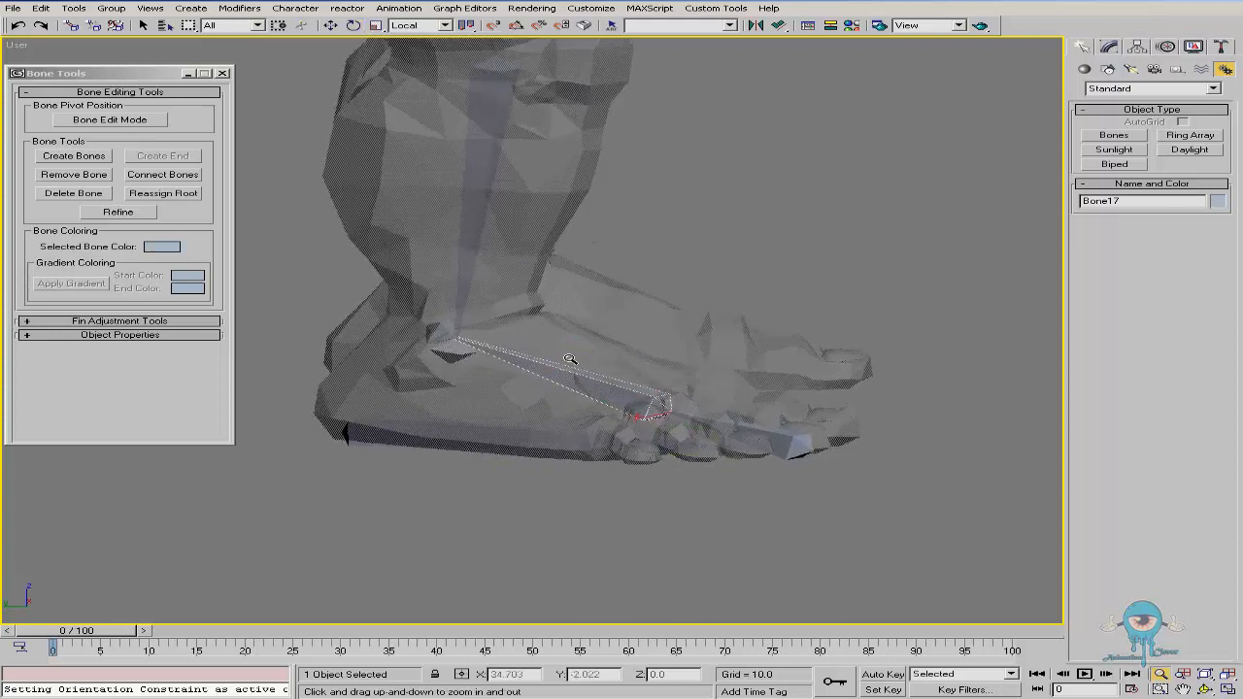
pyautogui.rightClick(728, 422)
pyautogui.click(745, 427)
pyautogui.hotkey('ctrl', 'r')
pyautogui.keyDown('alt'); pyautogui.moveTo(686, 395); pyautogui.dragTo(765, 378, button='middle'); pyautogui.keyUp('alt')
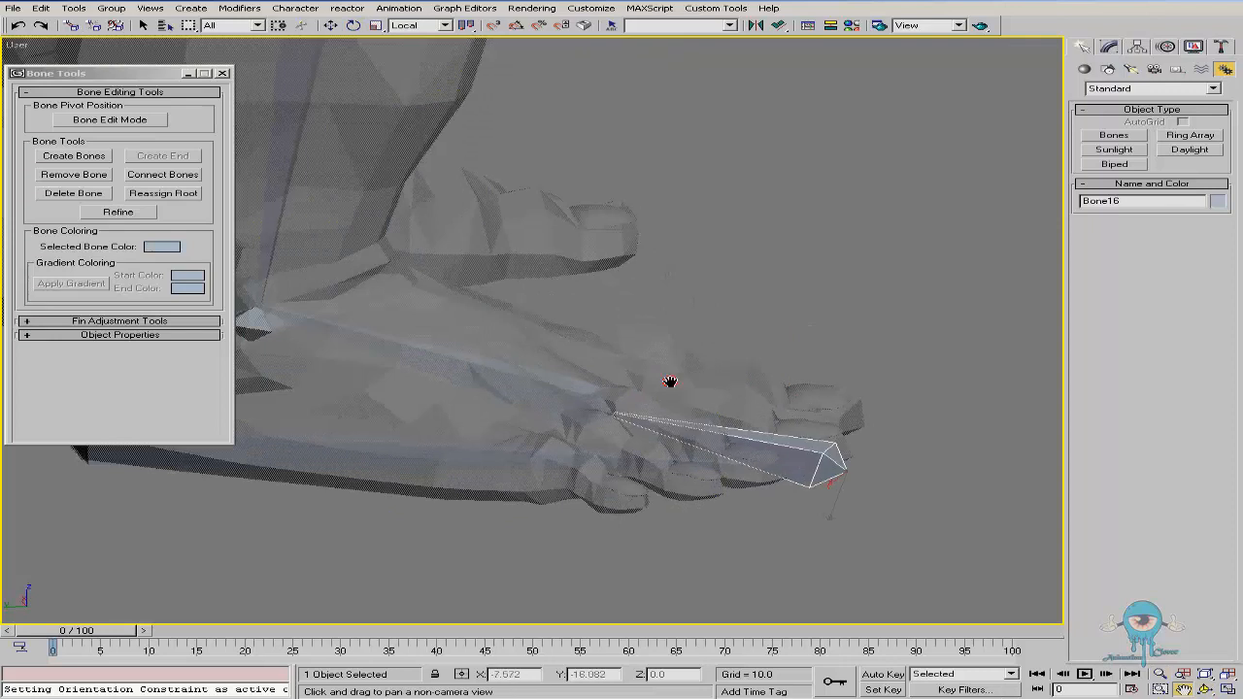
pyautogui.moveTo(669, 383); pyautogui.dragTo(563, 413, button='middle')
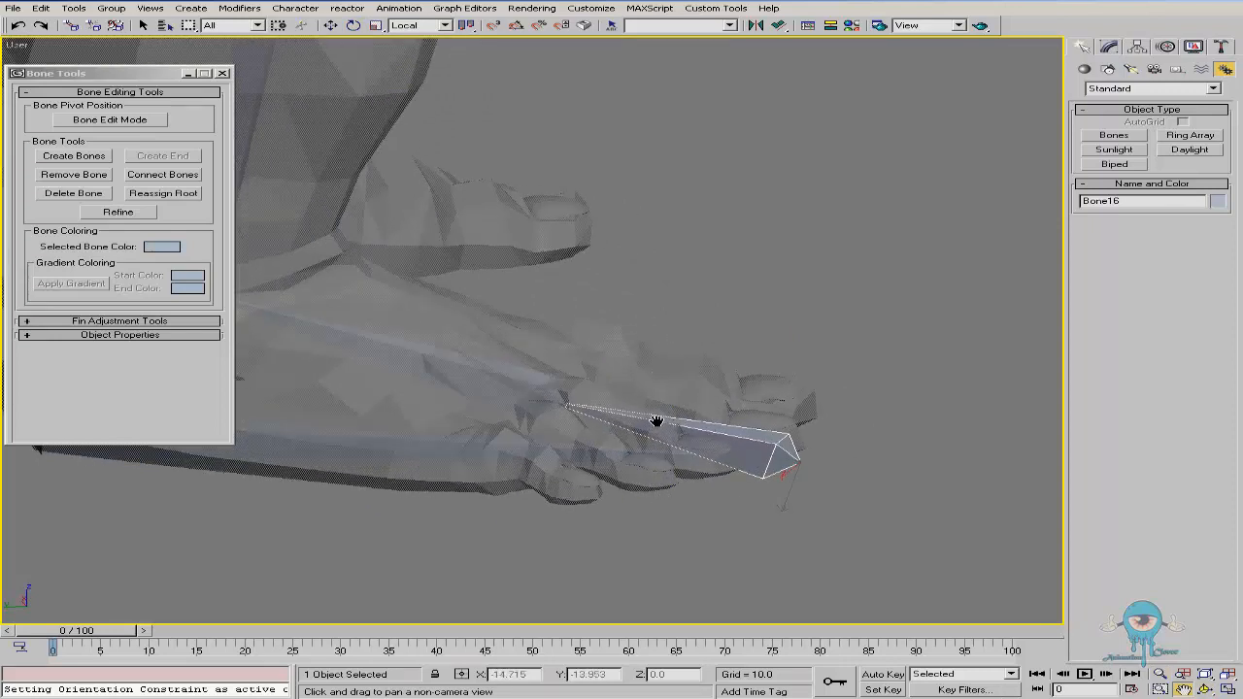
pyautogui.hotkey('ctrl', 'r')
pyautogui.moveTo(609, 383); pyautogui.dragTo(620, 360)
pyautogui.hotkey('alt', 'z')
pyautogui.moveTo(621, 418); pyautogui.dragTo(635, 414)
pyautogui.press('e')
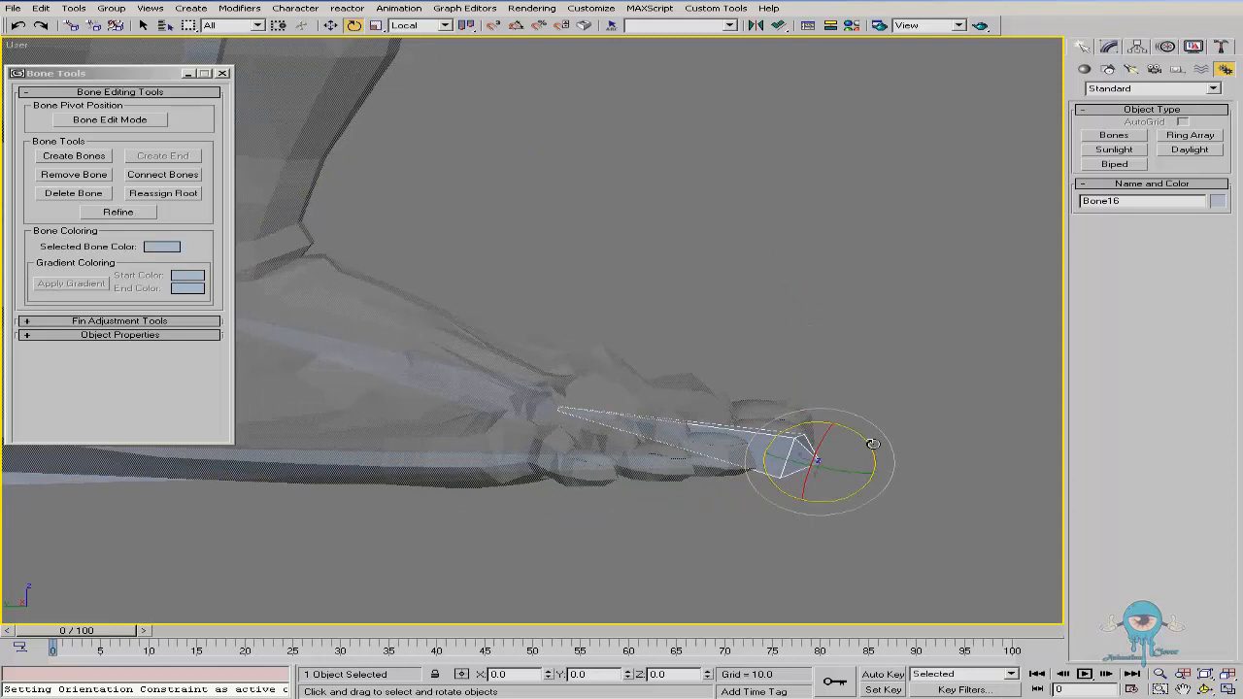
pyautogui.moveTo(873, 443)
pyautogui.mouseDown()
pyautogui.moveTo(861, 449)
pyautogui.moveTo(867, 472)
pyautogui.moveTo(874, 447)
pyautogui.moveTo(704, 328)
pyautogui.moveTo(446, 311)
pyautogui.mouseUp()
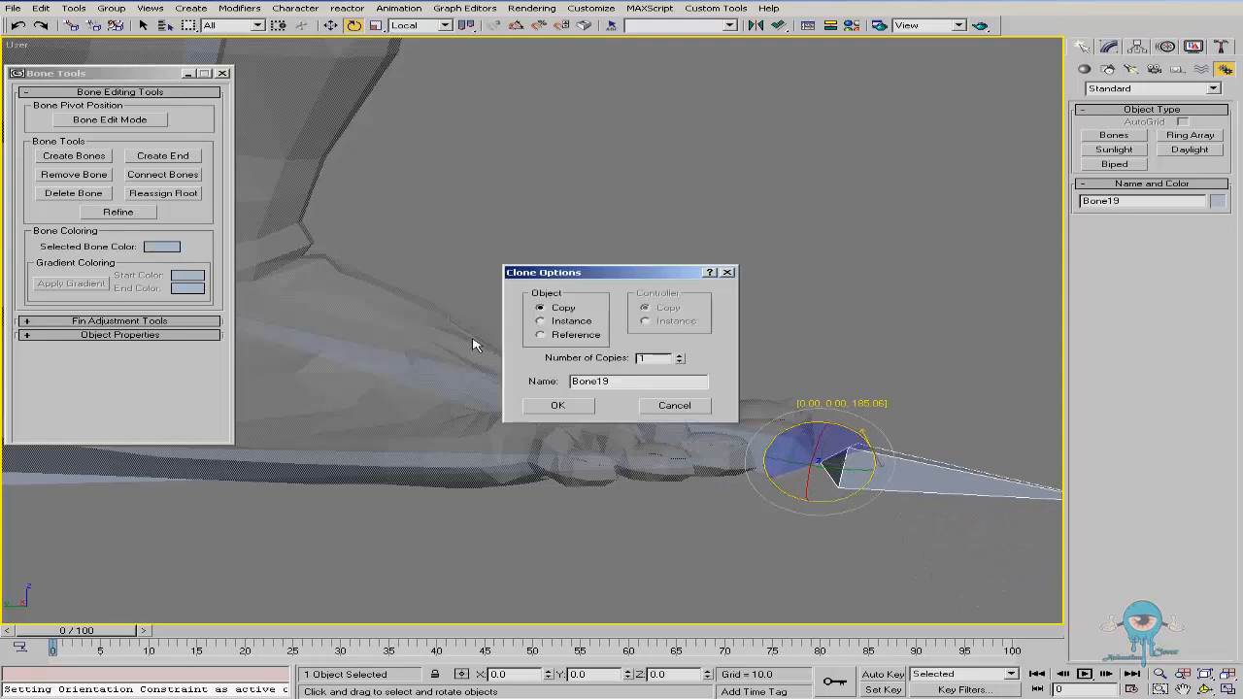
pyautogui.click(566, 404)
# Unlink the cloned toe bone from its parent
pyautogui.rightClick(750, 347)
pyautogui.click(777, 362)
pyautogui.moveTo(842, 423); pyautogui.dragTo(798, 362)
pyautogui.rightClick(798, 363)
pyautogui.rightClick(714, 357)
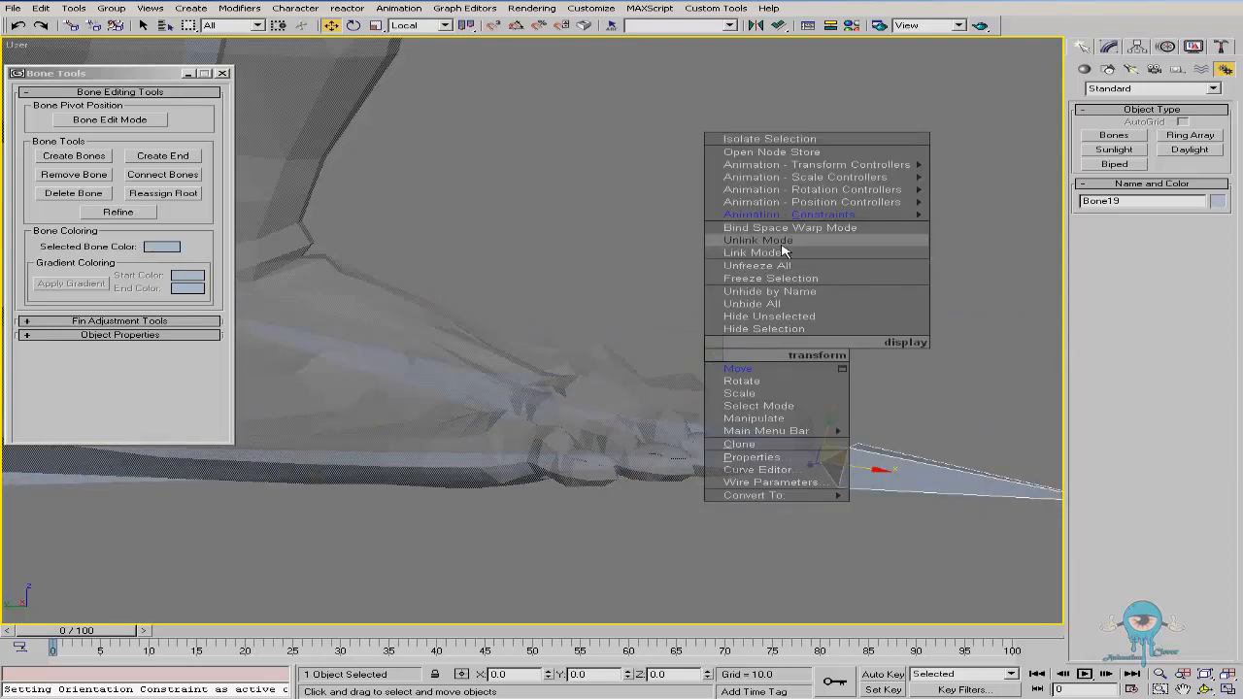
pyautogui.click(92, 28)
# Move the cloned toe bone back so its base sits near the ball of the foot, and create an end bone at its tip
pyautogui.rightClick(847, 379)
pyautogui.click(872, 394)
pyautogui.moveTo(850, 446); pyautogui.dragTo(590, 353)
pyautogui.keyDown('alt'); pyautogui.moveTo(538, 373); pyautogui.dragTo(724, 381, button='middle'); pyautogui.keyUp('alt')
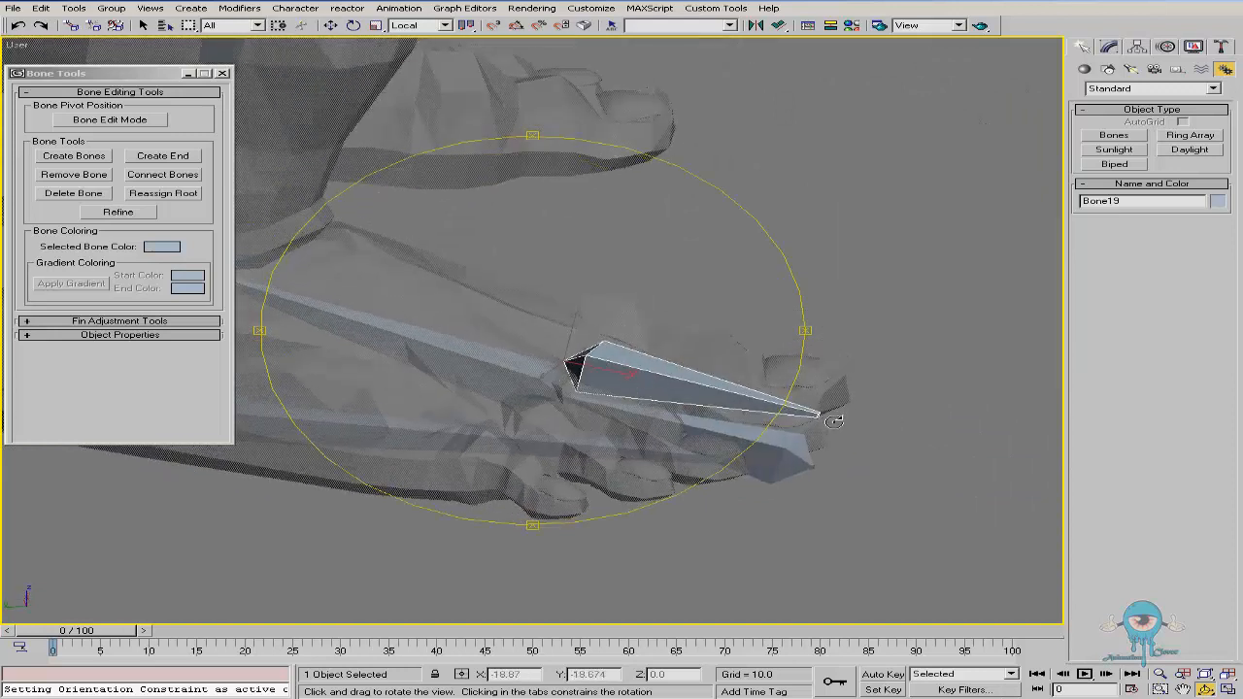
pyautogui.click(162, 158)
pyautogui.keyDown('alt'); pyautogui.moveTo(631, 364); pyautogui.dragTo(599, 358, button='middle'); pyautogui.keyUp('alt')
pyautogui.press('w')
# Align the cloned toe bone to the ball-to-ankle bone in X, Y and Z position, pivot point to pivot point
pyautogui.click(641, 367)
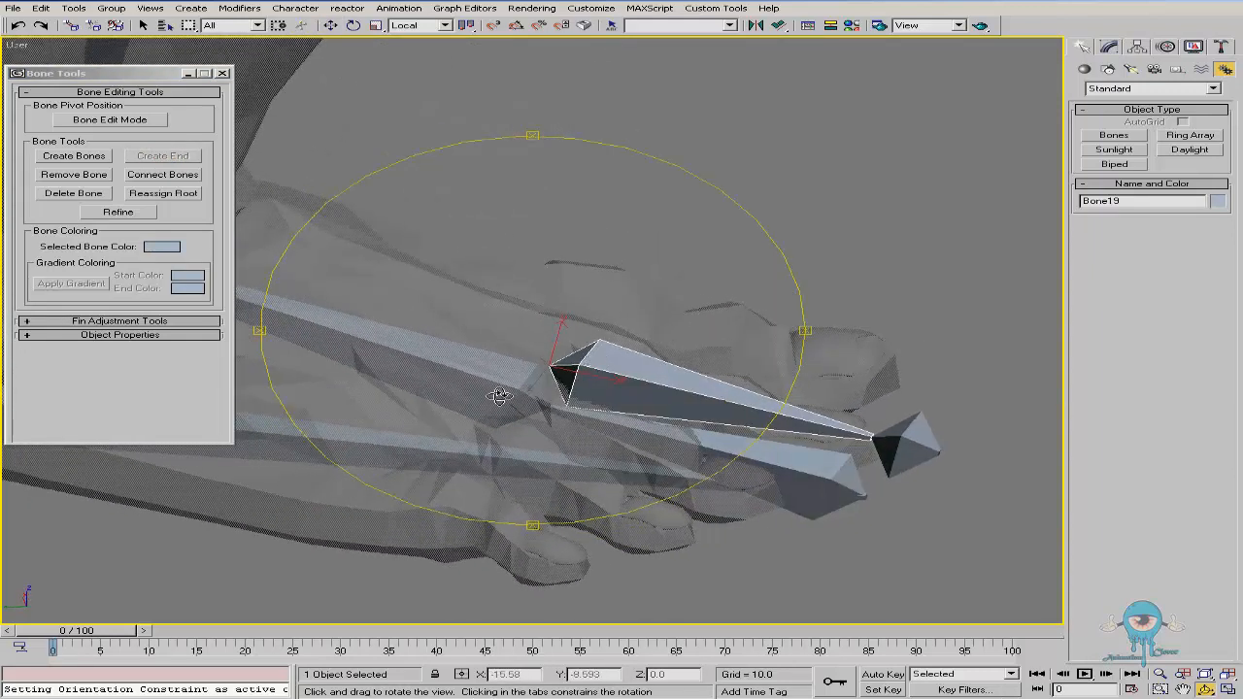
pyautogui.keyDown('alt'); pyautogui.moveTo(499, 395); pyautogui.dragTo(506, 394, button='middle'); pyautogui.keyUp('alt')
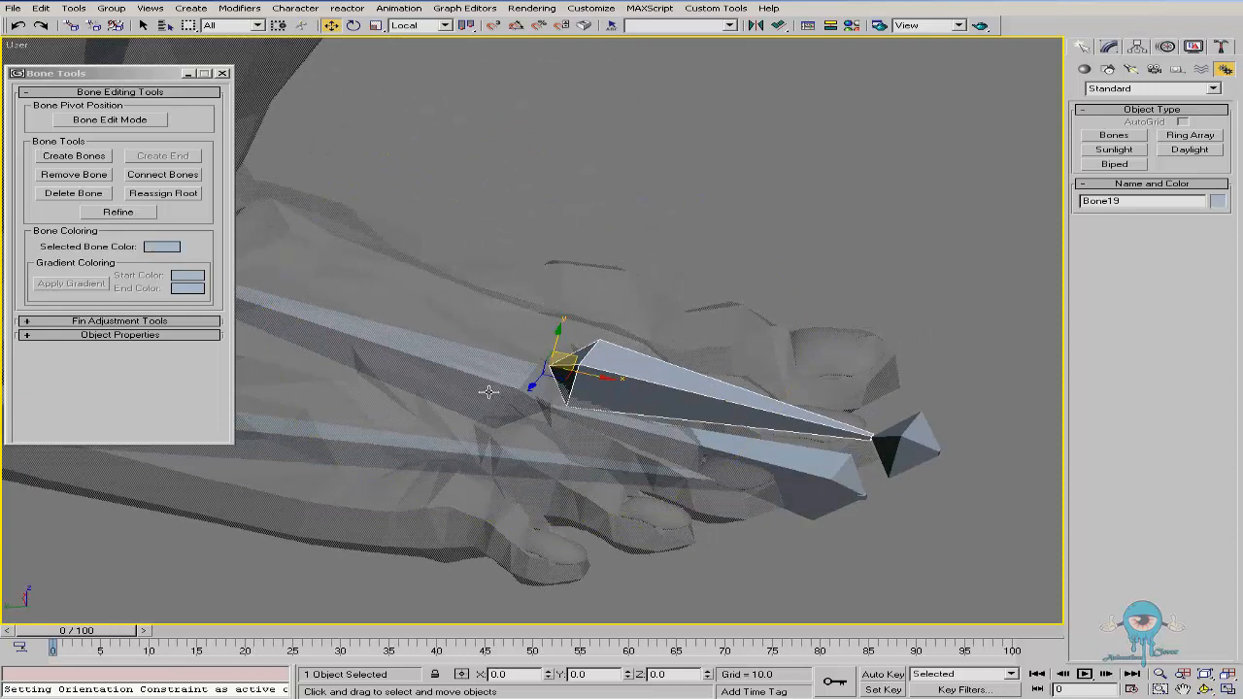
pyautogui.click(779, 26)
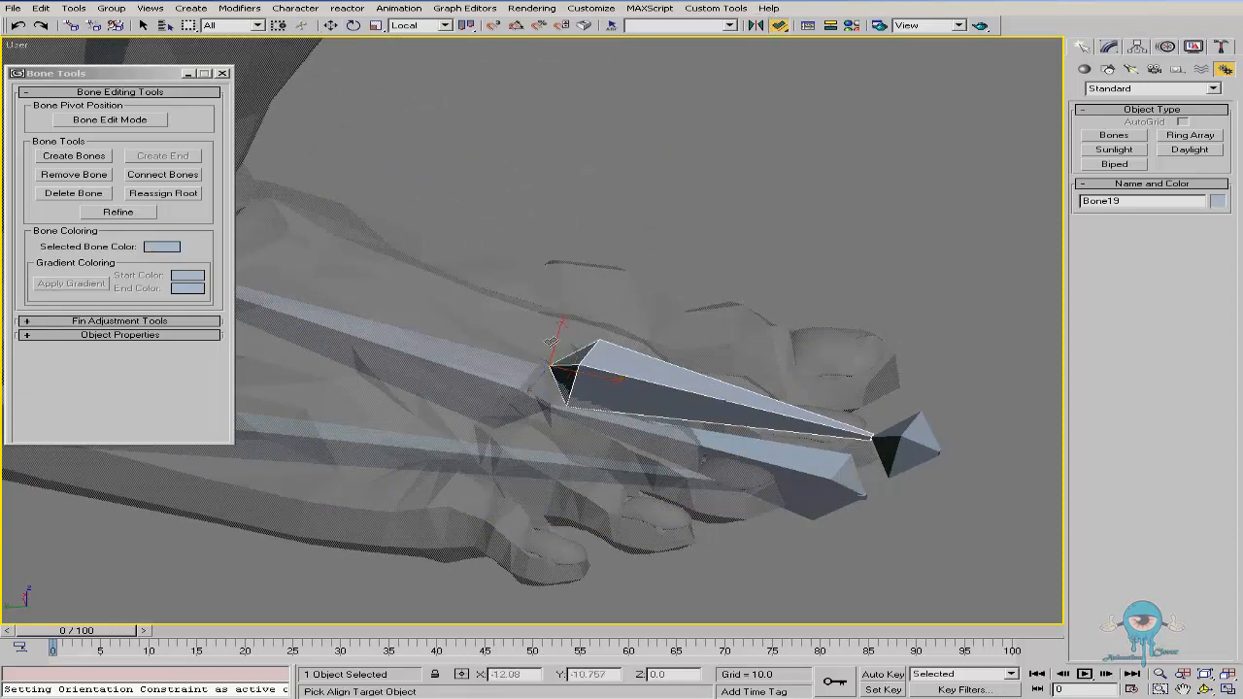
pyautogui.click(498, 377)
pyautogui.click(520, 274)
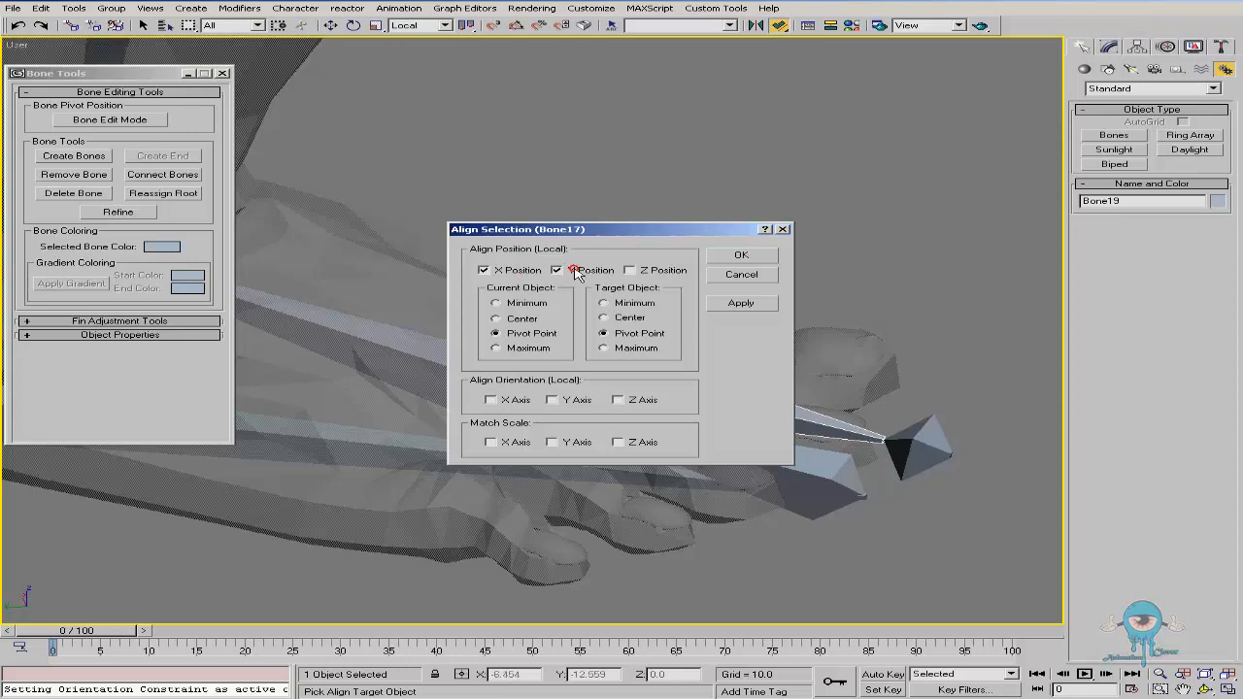
pyautogui.click(631, 270)
pyautogui.click(740, 255)
# In Bone Edit Mode, move the cloned toe bone's end bone back to the toe tip, and leave the mode
pyautogui.keyDown('alt'); pyautogui.moveTo(764, 364); pyautogui.dragTo(683, 311, button='middle'); pyautogui.keyUp('alt')
pyautogui.click(879, 464)
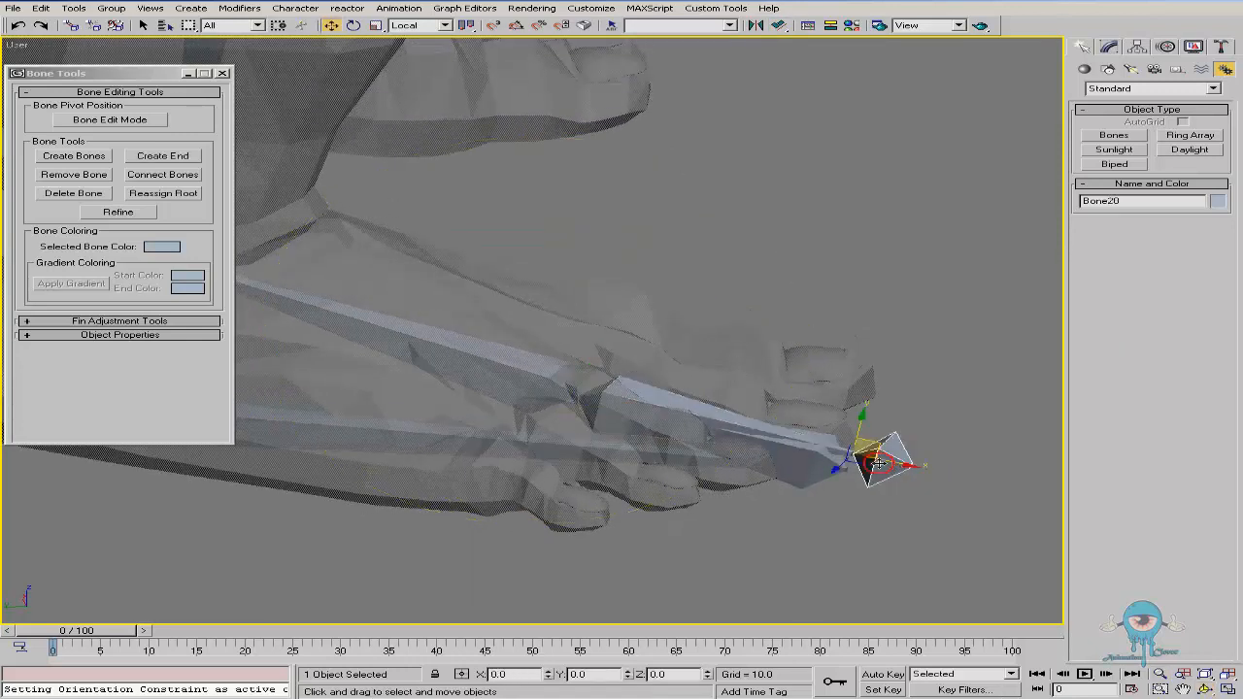
pyautogui.click(145, 120)
pyautogui.keyDown('alt'); pyautogui.moveTo(652, 333); pyautogui.dragTo(689, 363, button='middle'); pyautogui.keyUp('alt')
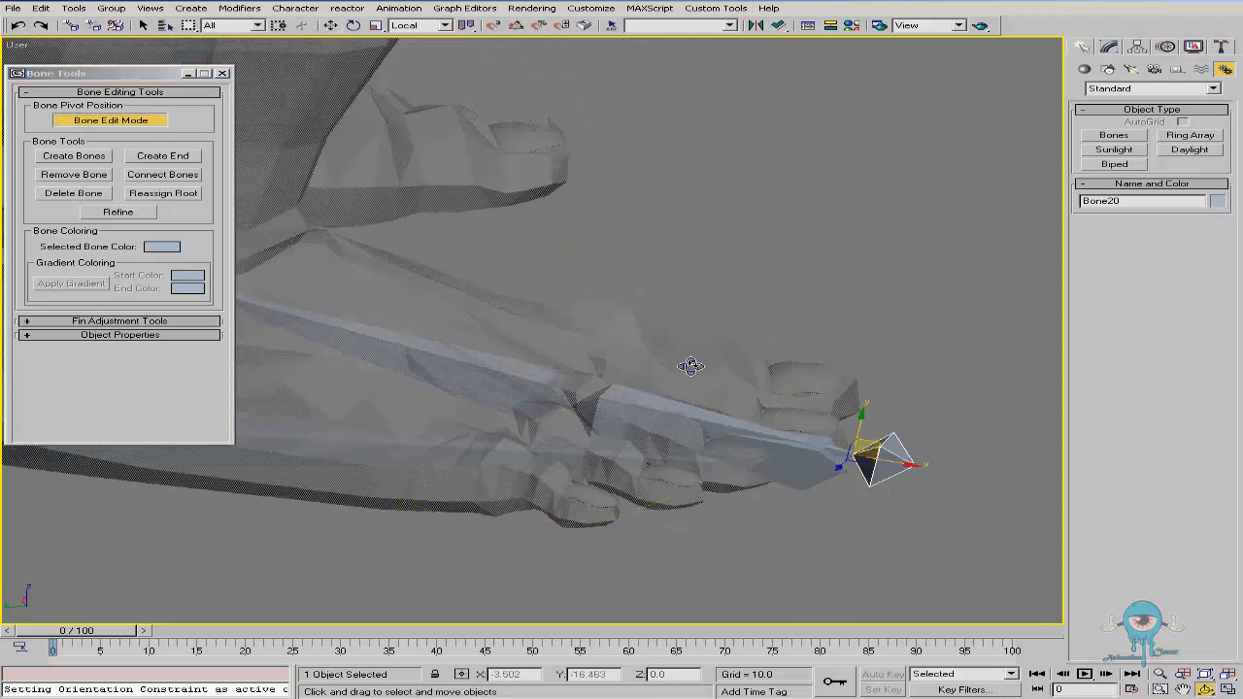
pyautogui.moveTo(878, 446); pyautogui.dragTo(815, 419)
pyautogui.keyDown('alt'); pyautogui.moveTo(679, 388); pyautogui.dragTo(540, 281, button='middle'); pyautogui.keyUp('alt')
pyautogui.keyDown('alt'); pyautogui.moveTo(612, 305); pyautogui.dragTo(544, 307, button='middle'); pyautogui.keyUp('alt')
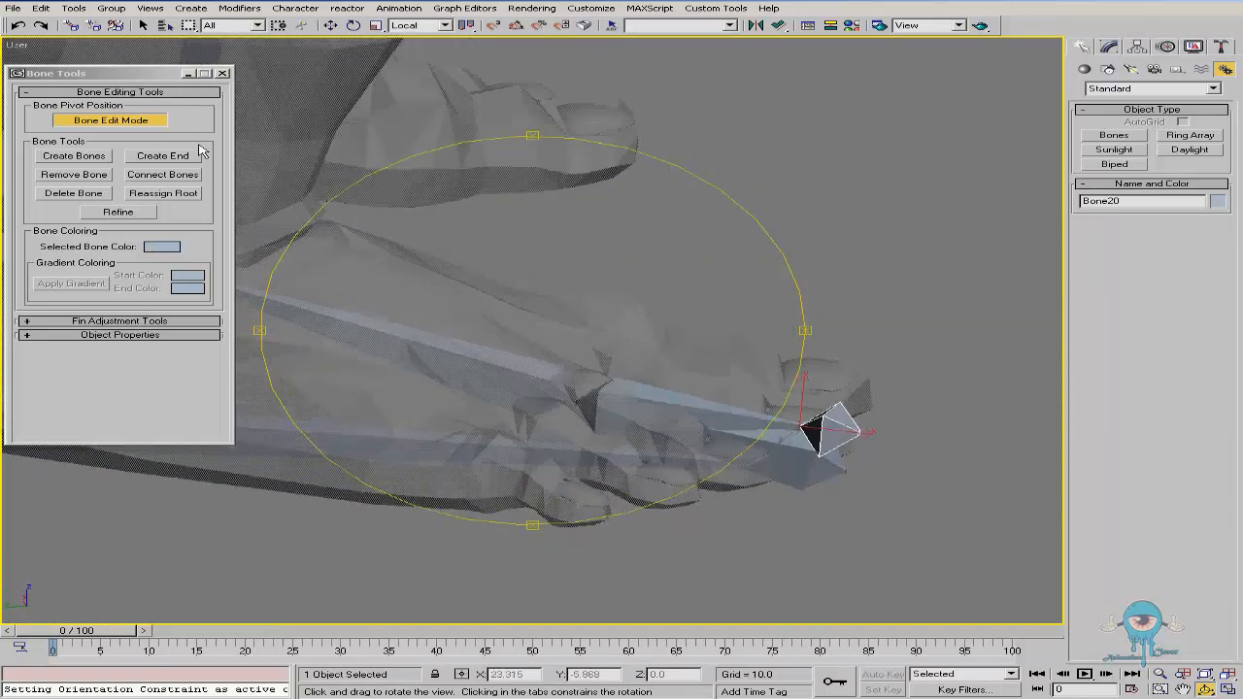
pyautogui.click(141, 123)
# Display the view in wireframe and link the cloned toe bone to the original toe bone
pyautogui.keyDown('alt'); pyautogui.moveTo(658, 344); pyautogui.dragTo(783, 335, button='middle'); pyautogui.keyUp('alt')
pyautogui.click(749, 372)
pyautogui.press('F3')
pyautogui.scroll(2, 822, 375)
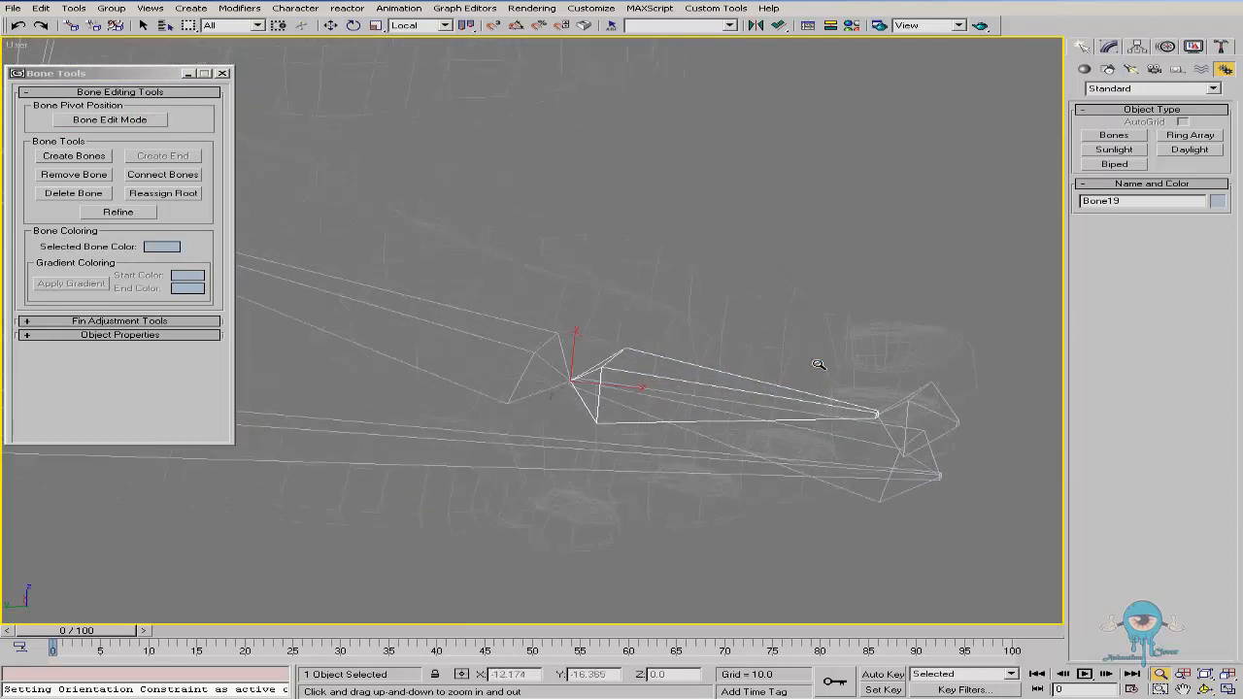
pyautogui.scroll(-3, 679, 331)
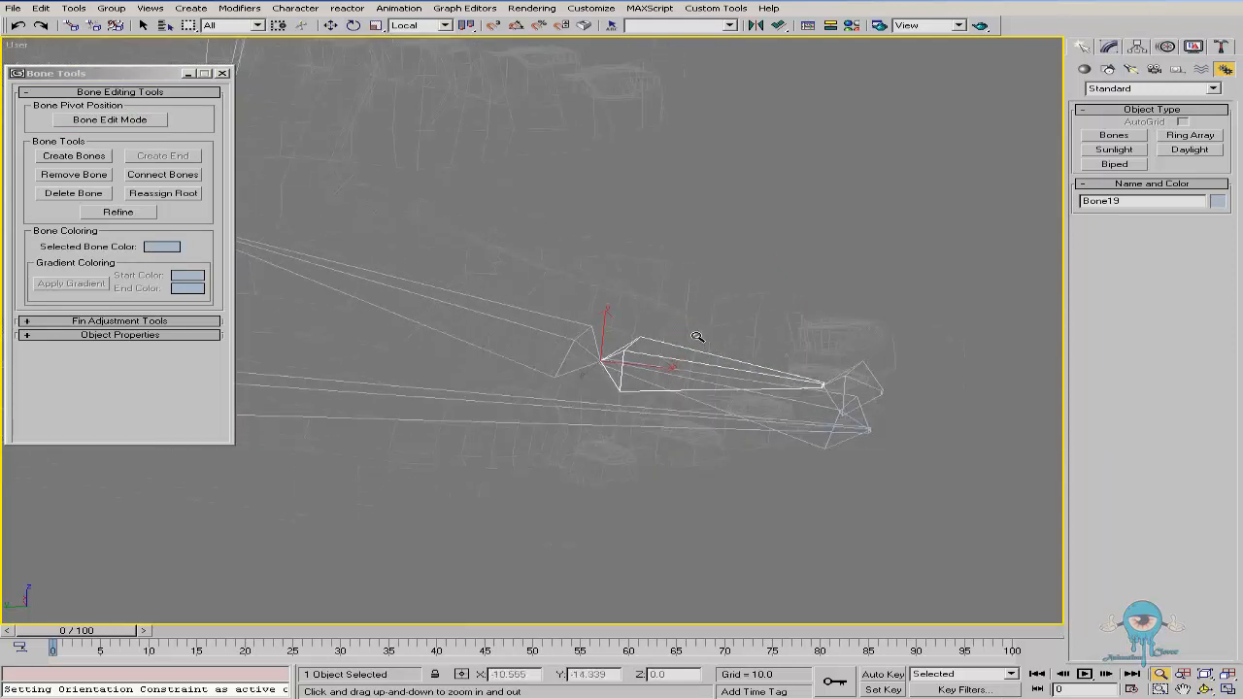
pyautogui.moveTo(697, 336); pyautogui.dragTo(702, 322)
pyautogui.press('w')
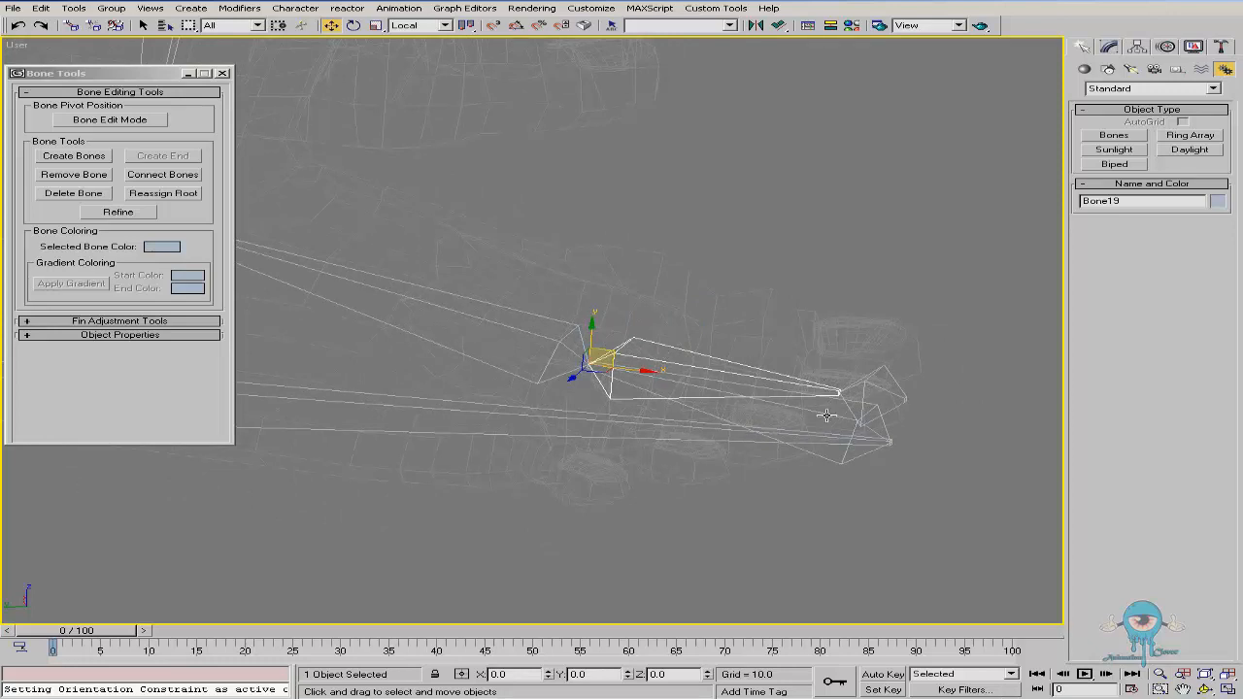
pyautogui.click(70, 25)
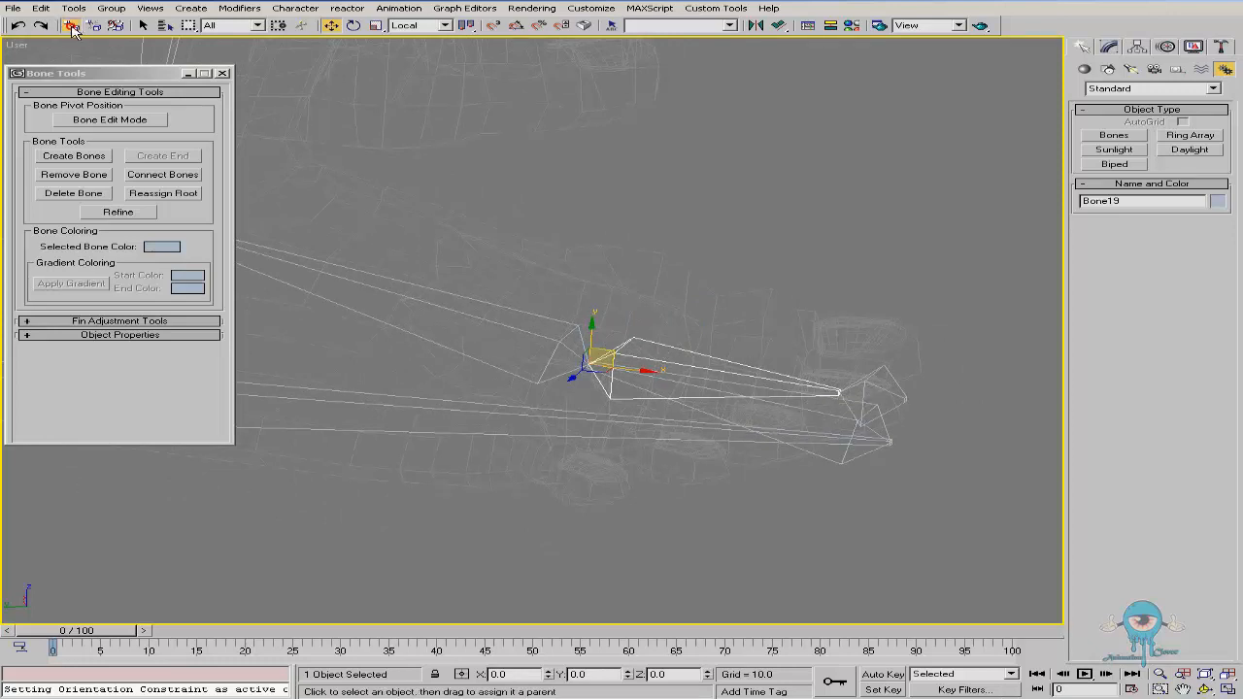
pyautogui.moveTo(826, 412); pyautogui.dragTo(827, 413)
pyautogui.scroll(-2, 583, 381)
pyautogui.moveTo(554, 377); pyautogui.dragTo(709, 381, button='middle')
# Check the linked foot chain by test-rotating the sole, toe and ball-to-ankle bones, cancelling every rotation
pyautogui.rightClick(681, 427)
pyautogui.click(712, 453)
pyautogui.click(503, 393)
pyautogui.click(502, 384)
pyautogui.moveTo(276, 359); pyautogui.dragTo(273, 332)
pyautogui.rightClick(274, 333)
pyautogui.click(903, 397)
pyautogui.moveTo(984, 391); pyautogui.dragTo(1009, 429)
pyautogui.rightClick(1010, 430)
pyautogui.click(695, 340)
pyautogui.moveTo(778, 352); pyautogui.dragTo(899, 406)
pyautogui.rightClick(899, 406)
pyautogui.click(850, 369)
pyautogui.moveTo(788, 354); pyautogui.dragTo(764, 278)
pyautogui.rightClick(765, 281)
# Draw a rectangle spline about 31.9 long and 11.1 wide around the right foot
pyautogui.moveTo(779, 317); pyautogui.dragTo(709, 323, button='middle')
pyautogui.hotkey('alt', 'z')
pyautogui.moveTo(579, 328); pyautogui.dragTo(578, 354)
pyautogui.moveTo(625, 309); pyautogui.dragTo(575, 355, button='middle')
pyautogui.moveTo(572, 288); pyautogui.dragTo(524, 408, button='middle')
pyautogui.keyDown('alt'); pyautogui.moveTo(583, 323); pyautogui.dragTo(532, 314, button='middle'); pyautogui.keyUp('alt')
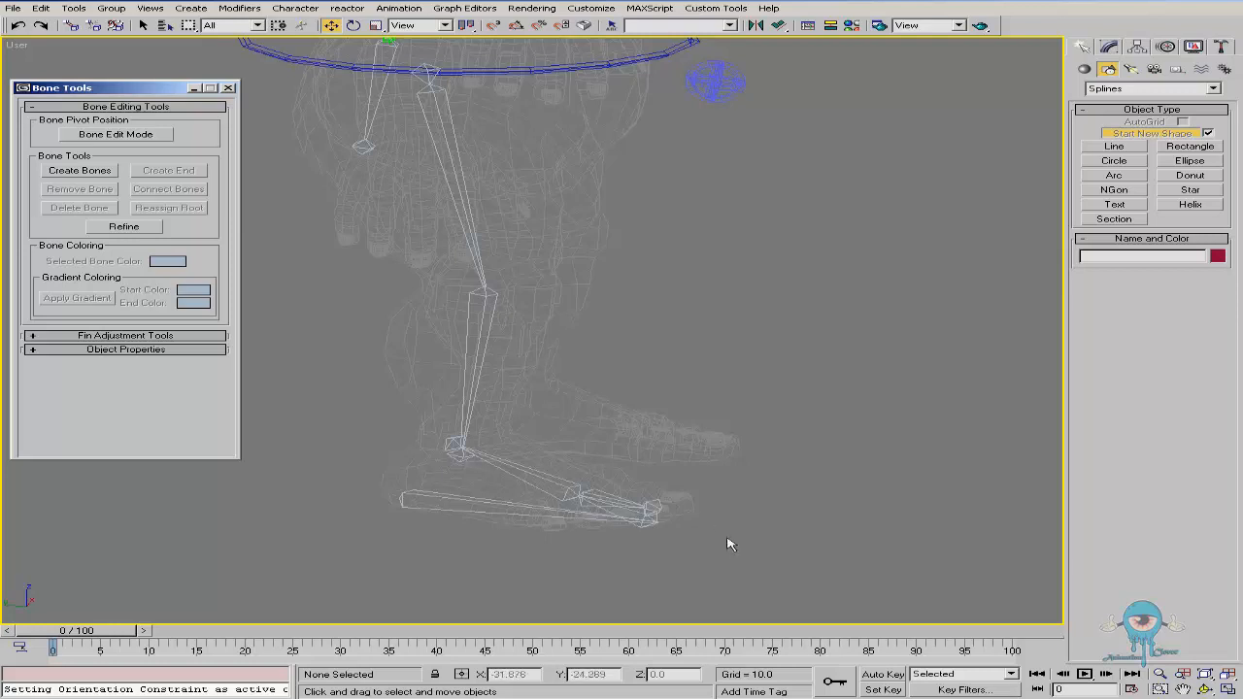
pyautogui.moveTo(597, 445); pyautogui.dragTo(648, 347, button='middle')
pyautogui.click(600, 381)
pyautogui.keyDown('alt'); pyautogui.moveTo(601, 381); pyautogui.dragTo(525, 410, button='middle'); pyautogui.keyUp('alt')
pyautogui.moveTo(525, 410); pyautogui.dragTo(503, 415)
pyautogui.scroll(3, 588, 367)
pyautogui.moveTo(589, 363); pyautogui.dragTo(621, 355)
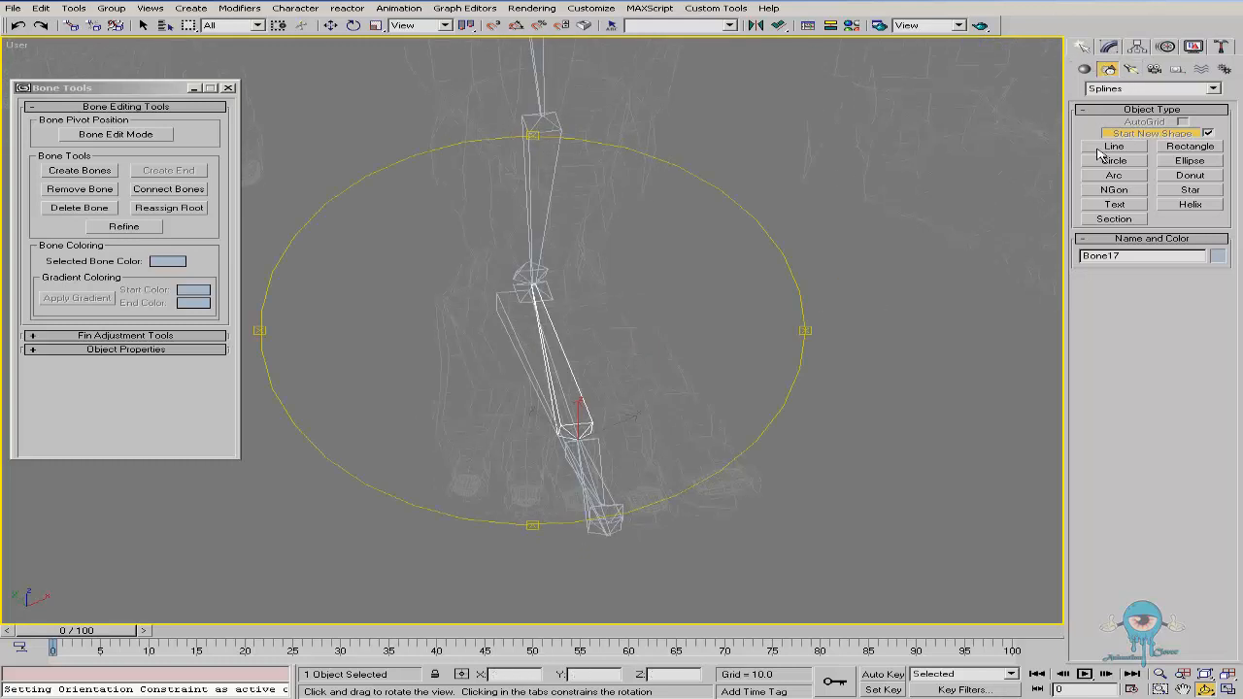
pyautogui.click(1185, 148)
pyautogui.moveTo(425, 269); pyautogui.dragTo(621, 530)
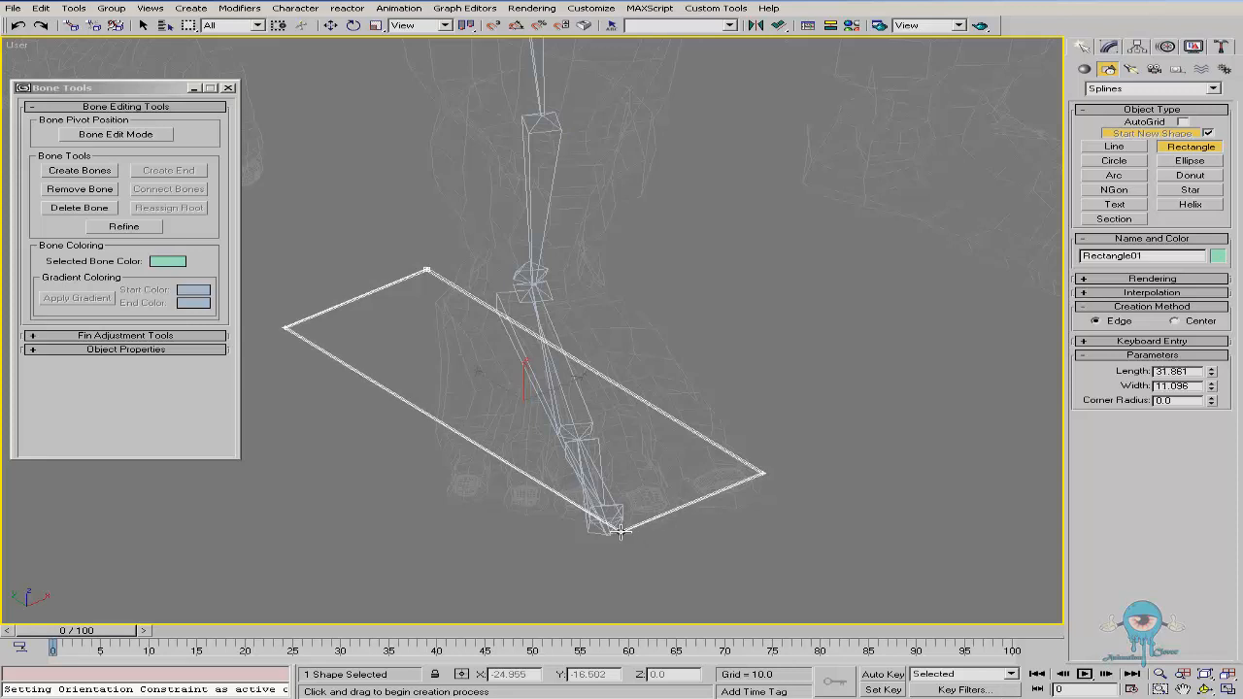
pyautogui.rightClick(805, 408)
# Open the transform type-in for the bone at the top of the right leg and pick up its absolute world Z rotation
pyautogui.moveTo(667, 345); pyautogui.dragTo(657, 394, button='middle')
pyautogui.hotkey('alt', 'z')
pyautogui.moveTo(592, 358); pyautogui.dragTo(593, 402)
pyautogui.hotkey('ctrl', 'r')
pyautogui.moveTo(595, 328); pyautogui.dragTo(604, 403)
pyautogui.rightClick(604, 403)
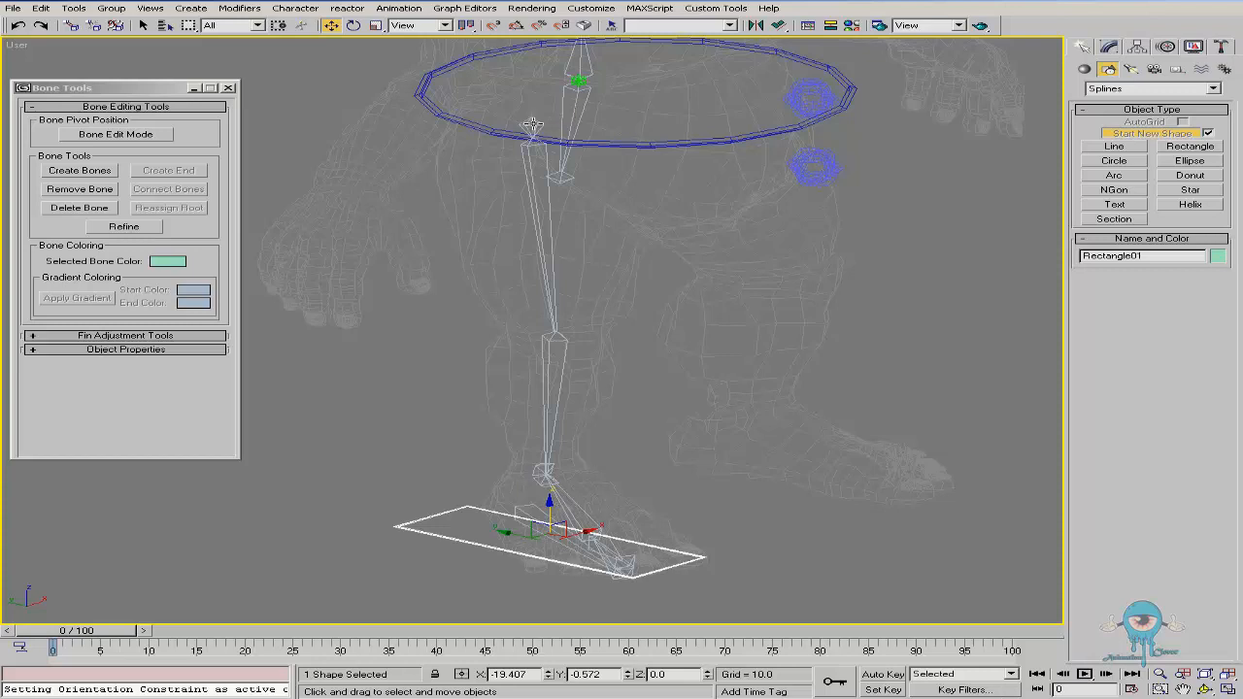
pyautogui.click(531, 124)
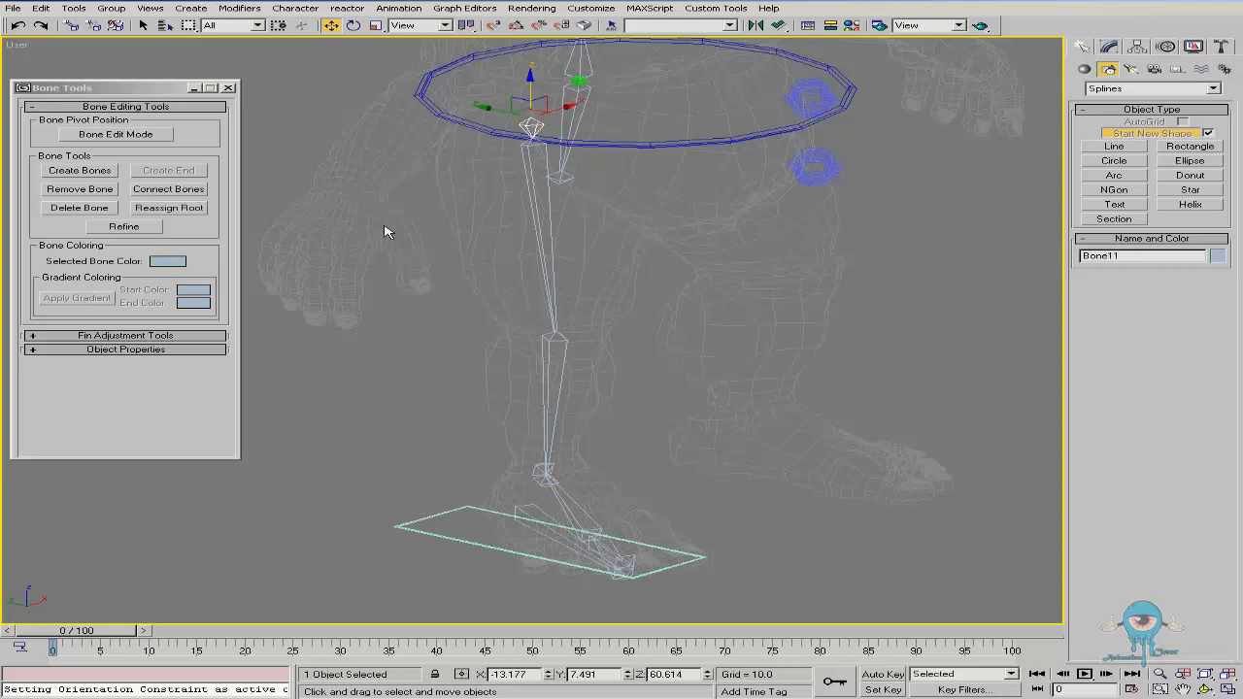
pyautogui.press('F12')
pyautogui.rightClick(379, 236)
pyautogui.click(419, 266)
pyautogui.doubleClick(110, 136)
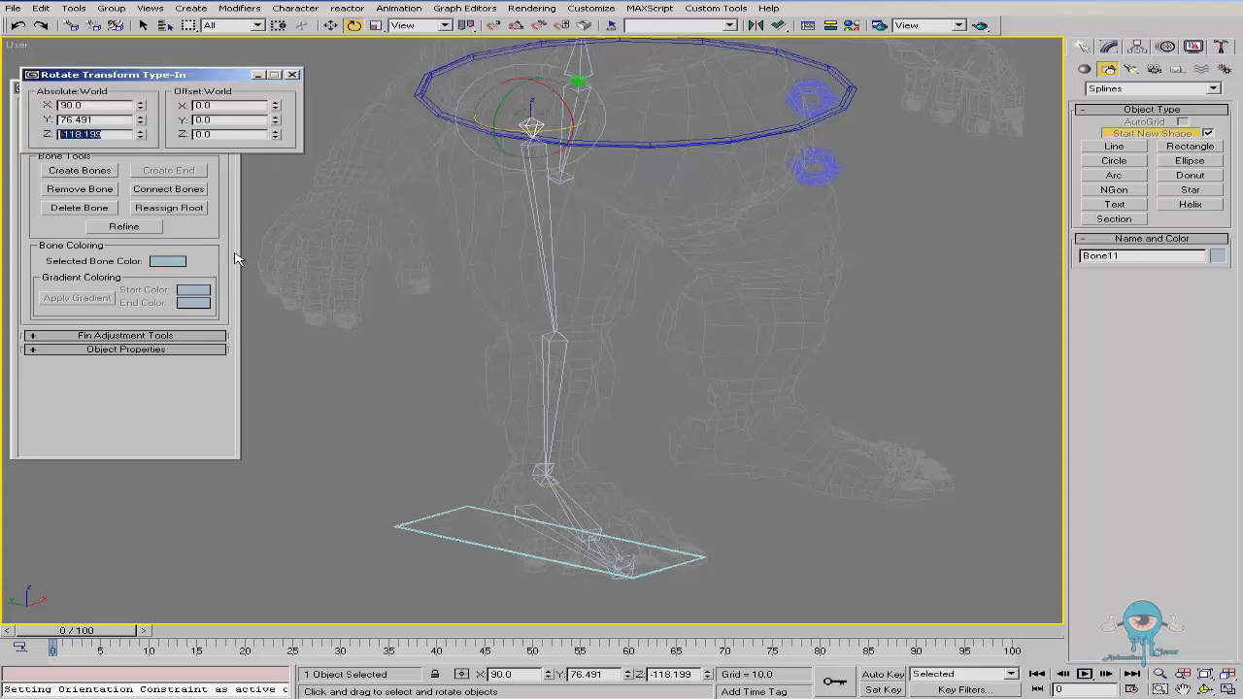
# Set the rectangle's absolute world Z rotation to -118.199
pyautogui.click(452, 510)
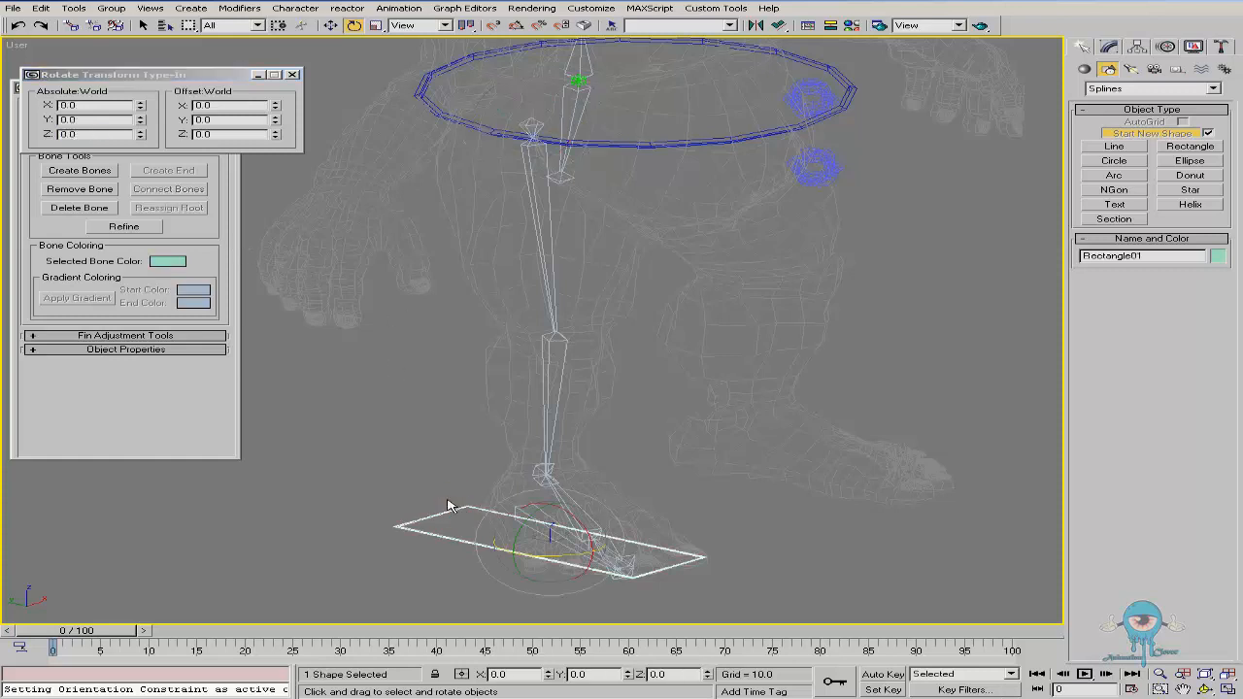
pyautogui.doubleClick(103, 136)
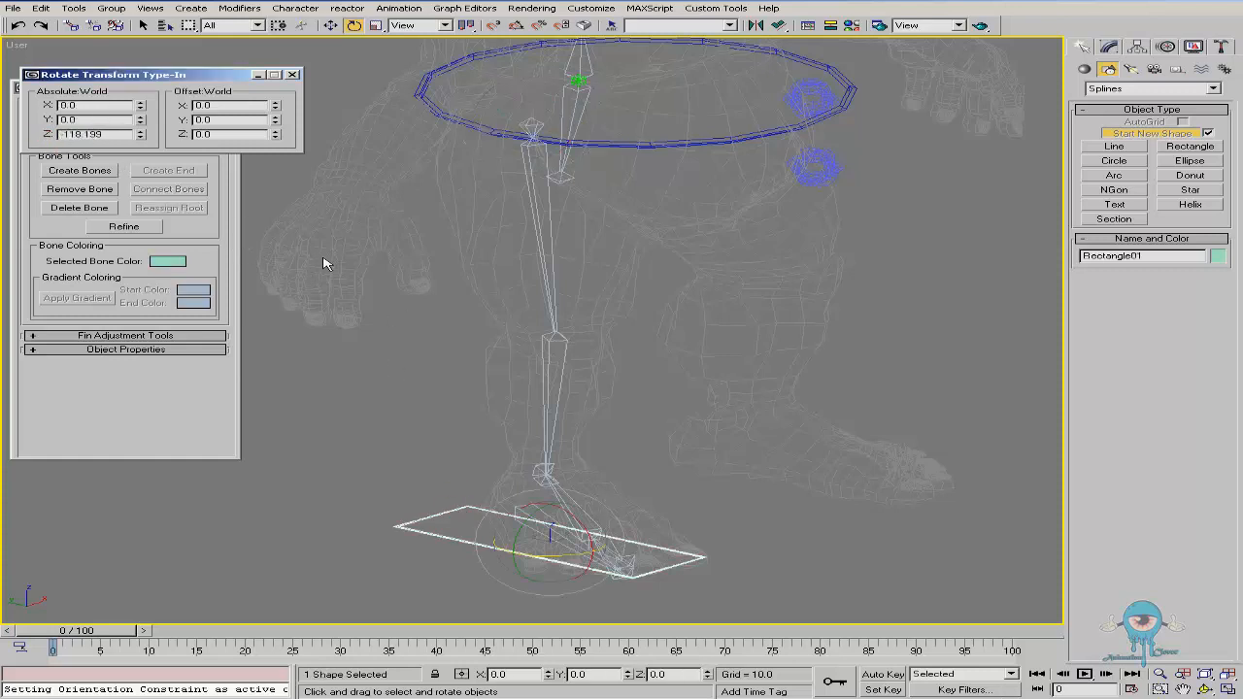
pyautogui.write('-118.199')
pyautogui.press('Return')
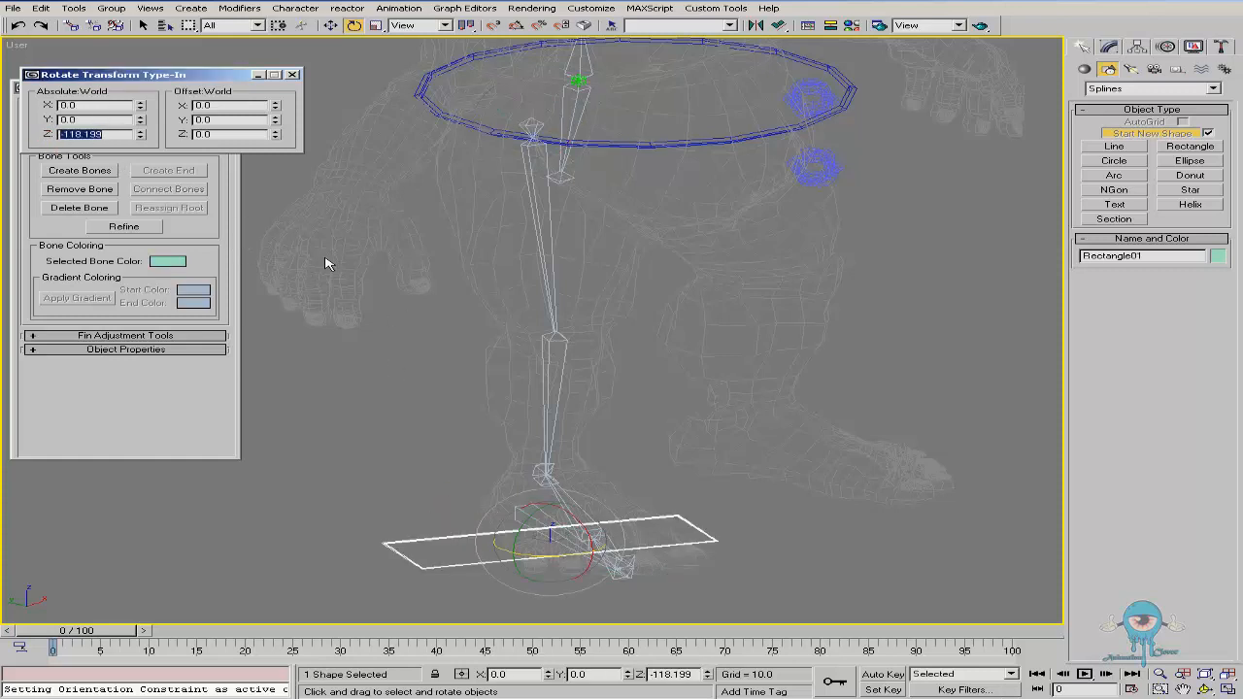
pyautogui.click(293, 76)
# Resize the rectangle to a length of 12.744 and a width of 27.408 to suit the foot
pyautogui.moveTo(639, 394); pyautogui.dragTo(585, 270, button='middle')
pyautogui.hotkey('ctrl', 'r')
pyautogui.moveTo(519, 352); pyautogui.dragTo(516, 401)
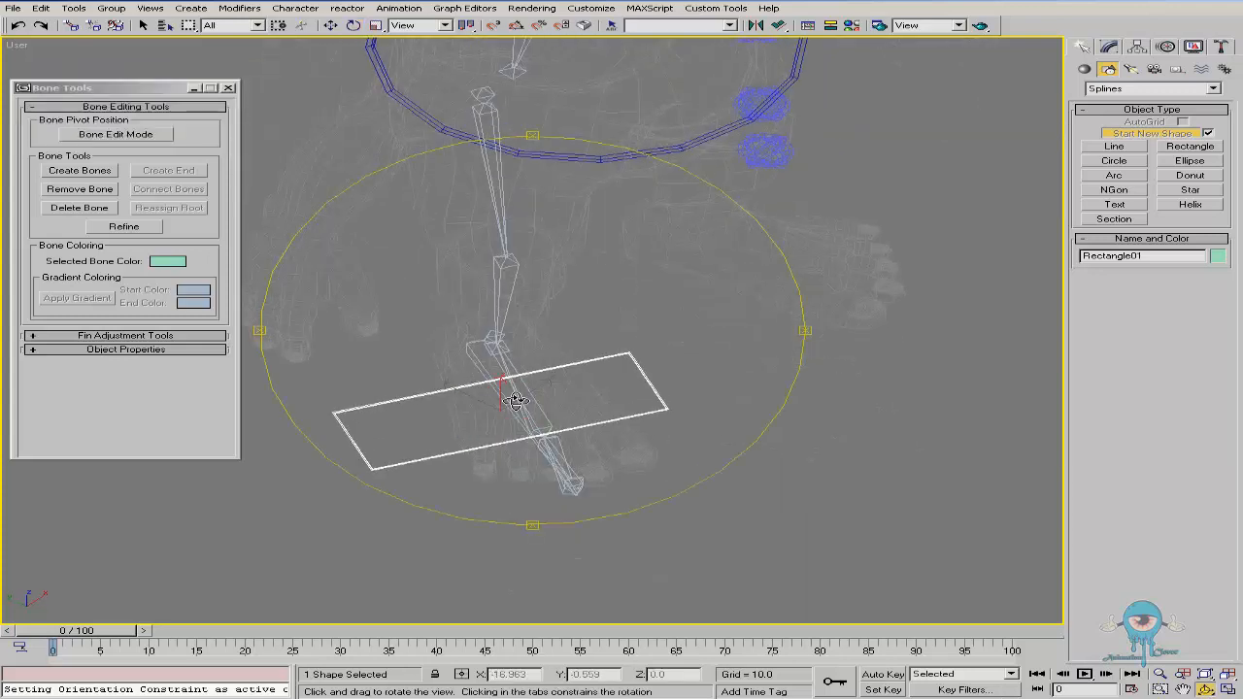
pyautogui.click(1110, 46)
pyautogui.moveTo(1213, 254)
pyautogui.mouseDown()
pyautogui.moveTo(1198, 144)
pyautogui.moveTo(1203, 275)
pyautogui.mouseUp()
pyautogui.moveTo(583, 326); pyautogui.dragTo(518, 363)
pyautogui.scroll(2, 527, 370)
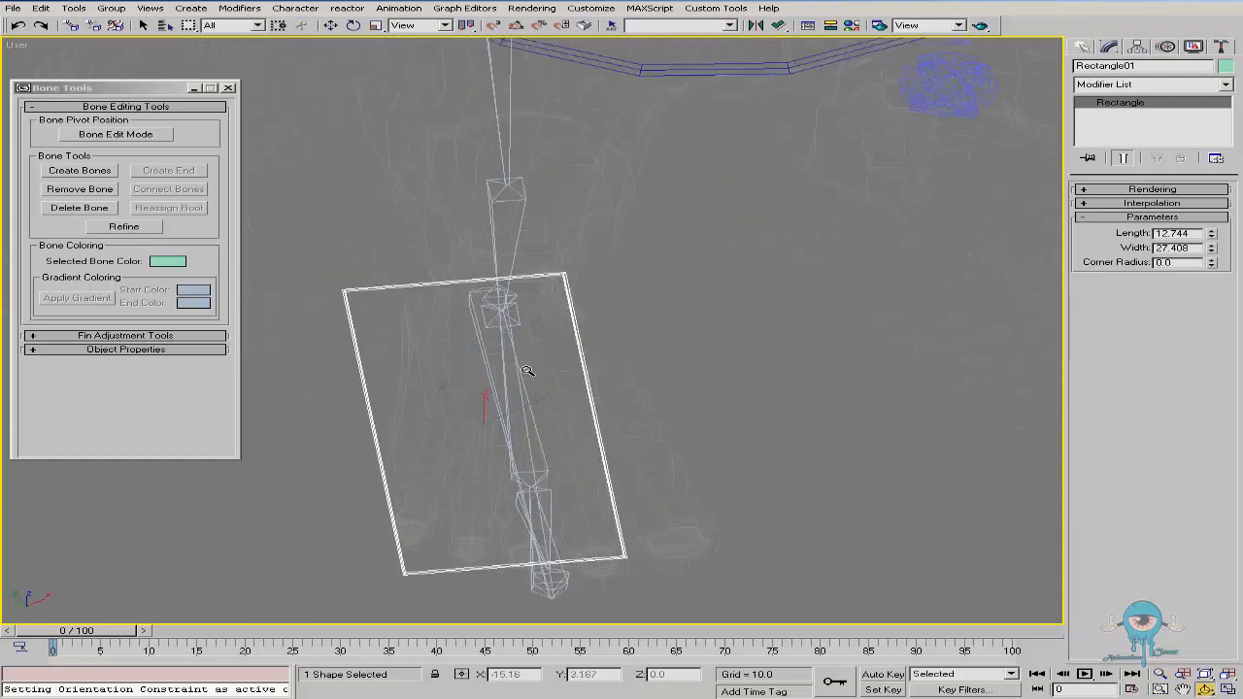
# Move the rectangle in local coordinates so it sits around the right foot at ground level
pyautogui.rightClick(527, 371)
pyautogui.click(640, 464)
pyautogui.moveTo(544, 405); pyautogui.dragTo(652, 350)
pyautogui.keyDown('alt'); pyautogui.moveTo(648, 360); pyautogui.dragTo(540, 380, button='middle'); pyautogui.keyUp('alt')
pyautogui.rightClick(583, 397)
pyautogui.click(622, 419)
pyautogui.moveTo(627, 415)
pyautogui.keyDown('alt'); pyautogui.mouseDown(button='middle')
pyautogui.moveTo(645, 409)
pyautogui.moveTo(597, 373)
pyautogui.moveTo(632, 411)
pyautogui.mouseUp(button='middle'); pyautogui.keyUp('alt')
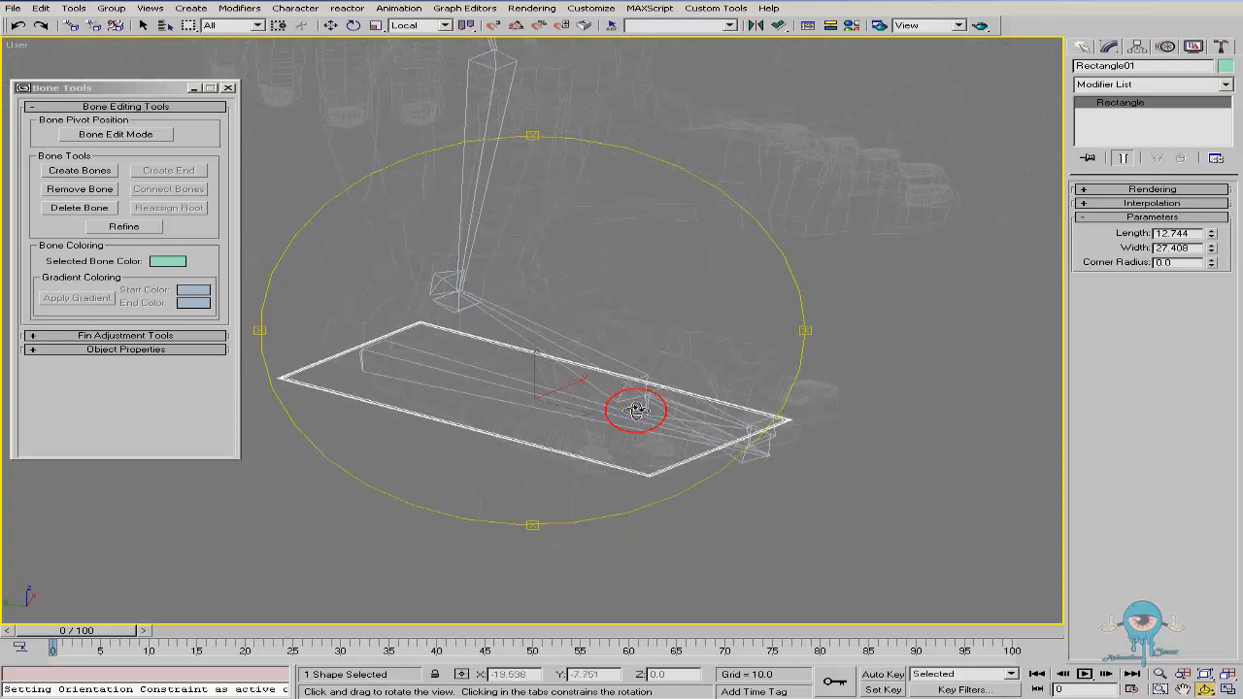
pyautogui.moveTo(578, 448)
pyautogui.keyDown('alt'); pyautogui.mouseDown(button='middle')
pyautogui.moveTo(535, 430)
pyautogui.moveTo(583, 421)
pyautogui.mouseUp(button='middle'); pyautogui.keyUp('alt')
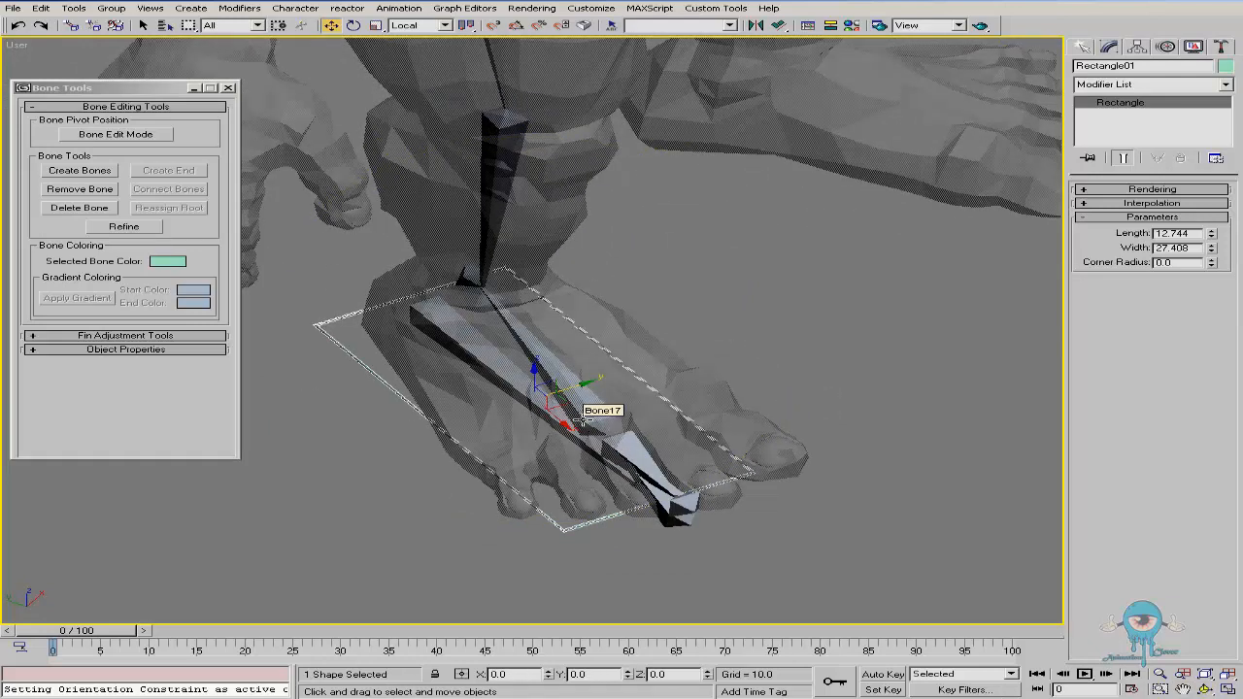
# Convert the rectangle to an editable spline and change its four vertices to a curved vertex type
pyautogui.rightClick(582, 418)
pyautogui.moveTo(641, 561)
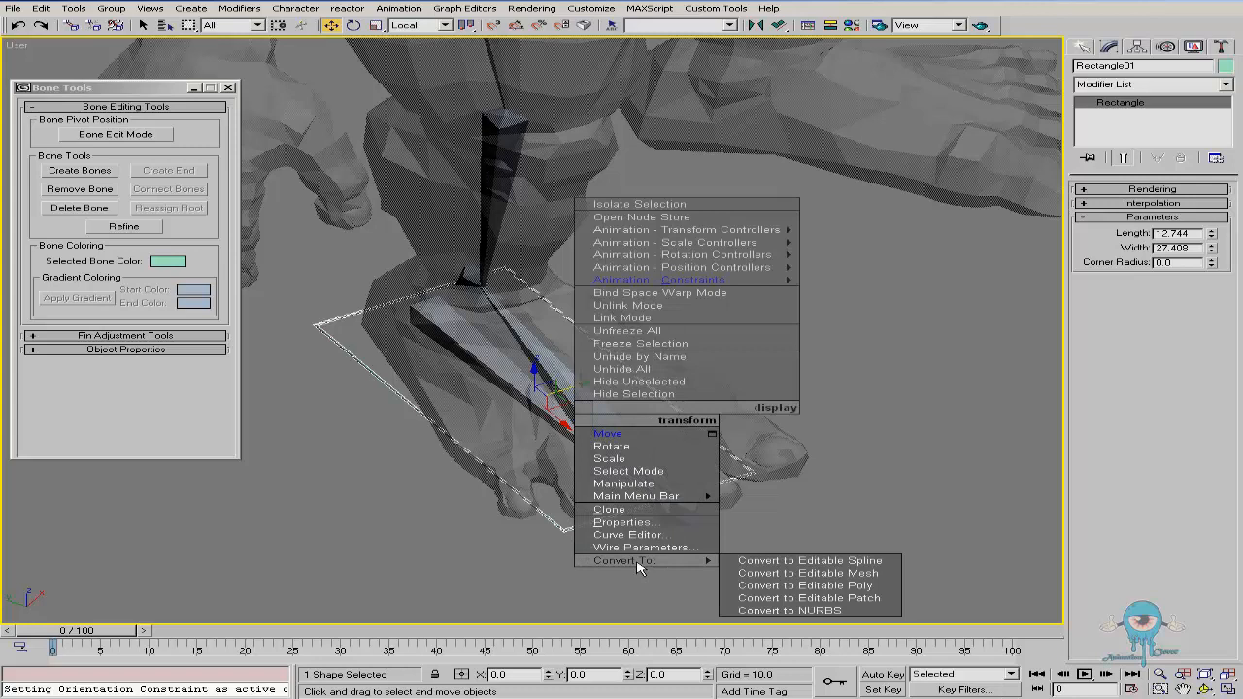
pyautogui.click(835, 564)
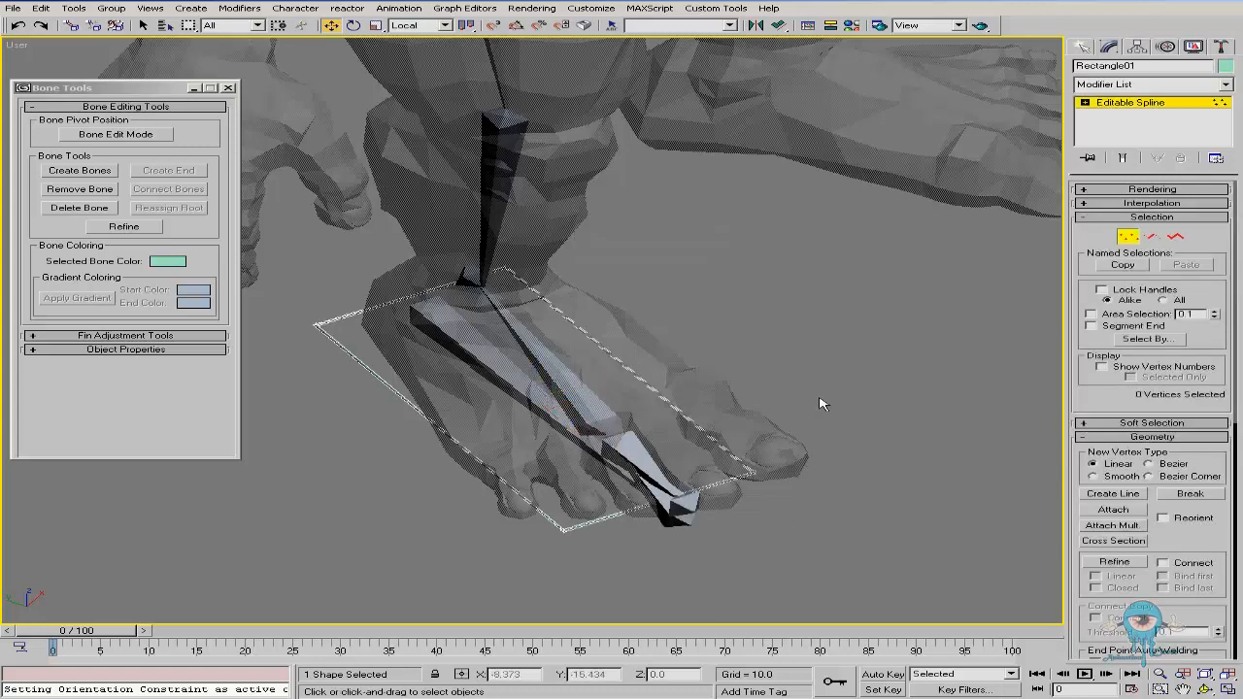
pyautogui.moveTo(844, 238); pyautogui.dragTo(252, 603)
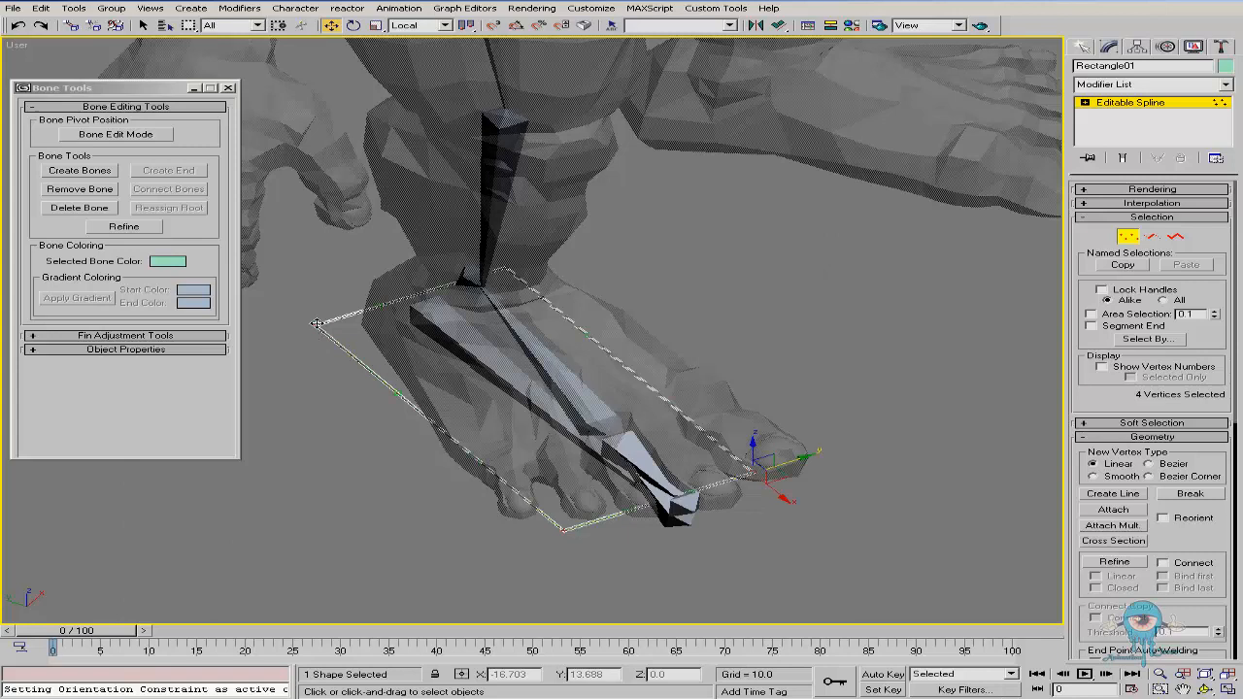
pyautogui.rightClick(317, 324)
pyautogui.click(277, 232)
# Move the spline's two front vertices outward so the curve surrounds all the toes
pyautogui.click(752, 473)
pyautogui.keyDown('alt'); pyautogui.moveTo(705, 462); pyautogui.dragTo(616, 466, button='middle'); pyautogui.keyUp('alt')
pyautogui.moveTo(775, 489); pyautogui.dragTo(853, 514)
pyautogui.click(534, 461)
pyautogui.moveTo(498, 457); pyautogui.dragTo(439, 443)
pyautogui.click(838, 504)
pyautogui.moveTo(841, 507); pyautogui.dragTo(849, 516)
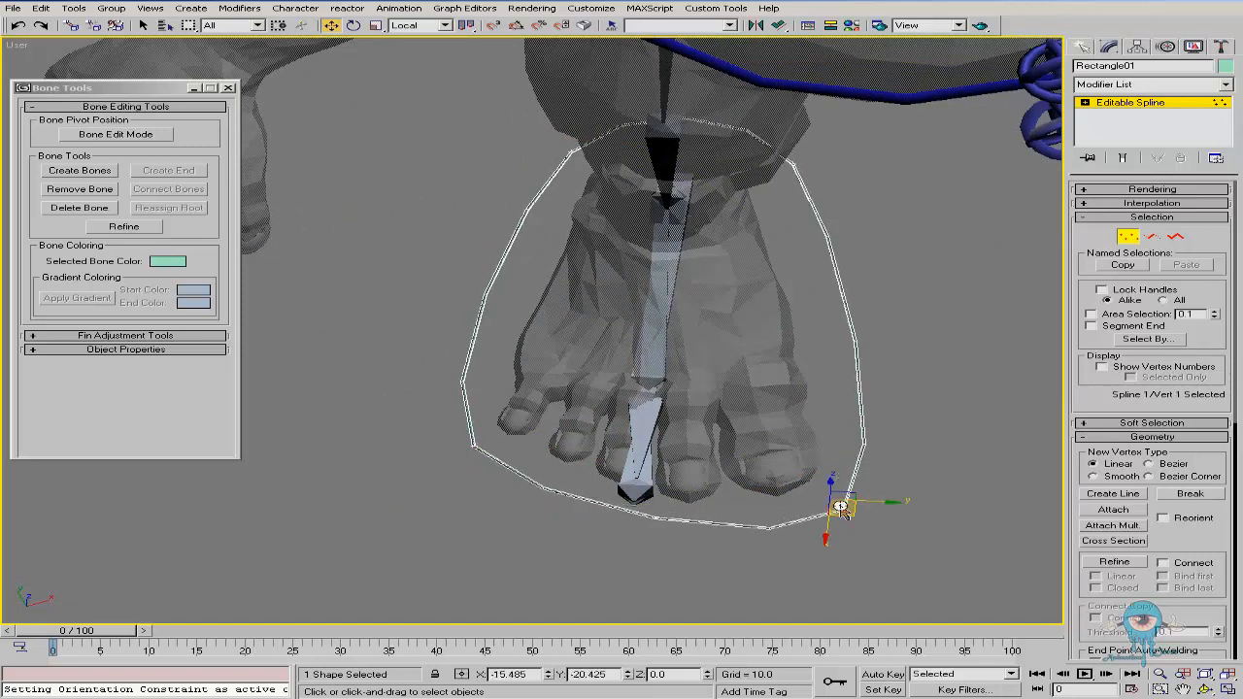
# Move the spline's two rear vertices inward to narrow the curve around the heel
pyautogui.click(794, 155)
pyautogui.moveTo(801, 175); pyautogui.dragTo(790, 171)
pyautogui.moveTo(573, 152); pyautogui.dragTo(581, 158)
pyautogui.keyDown('alt'); pyautogui.moveTo(597, 225); pyautogui.dragTo(539, 374, button='middle'); pyautogui.keyUp('alt')
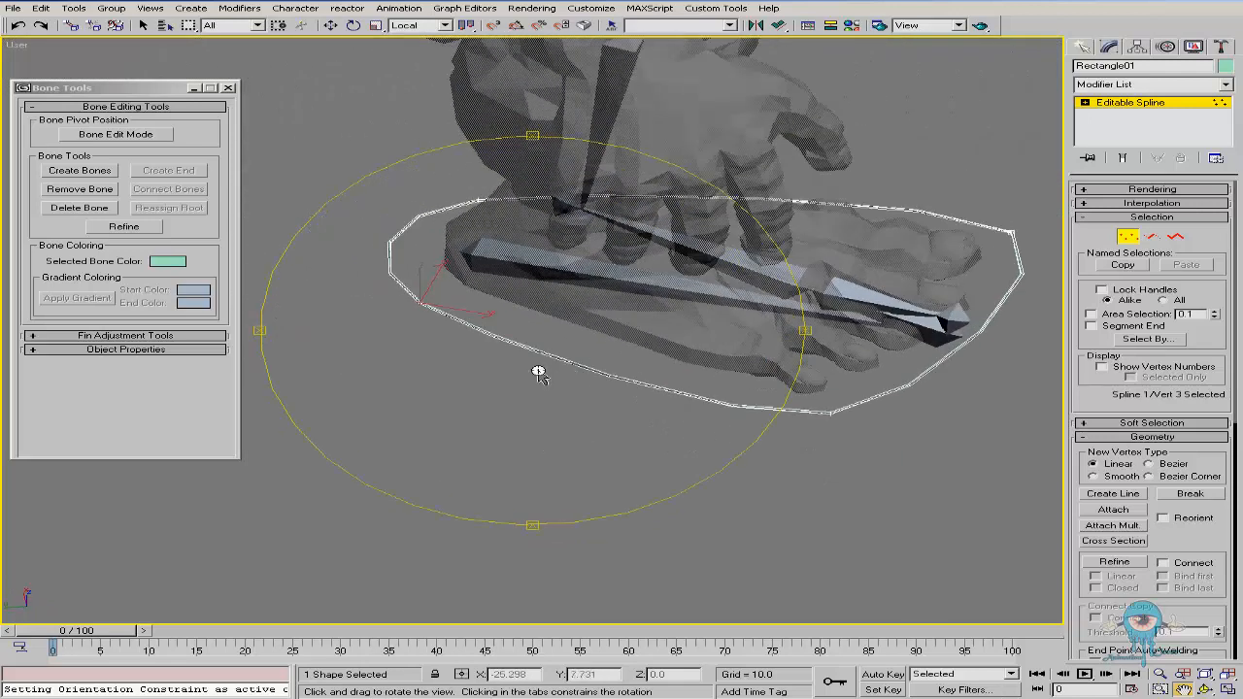
# Fine-tune the front vertex beside the small toe and leave vertex editing
pyautogui.moveTo(563, 328); pyautogui.dragTo(480, 319, button='middle')
pyautogui.press('w')
pyautogui.click(675, 372)
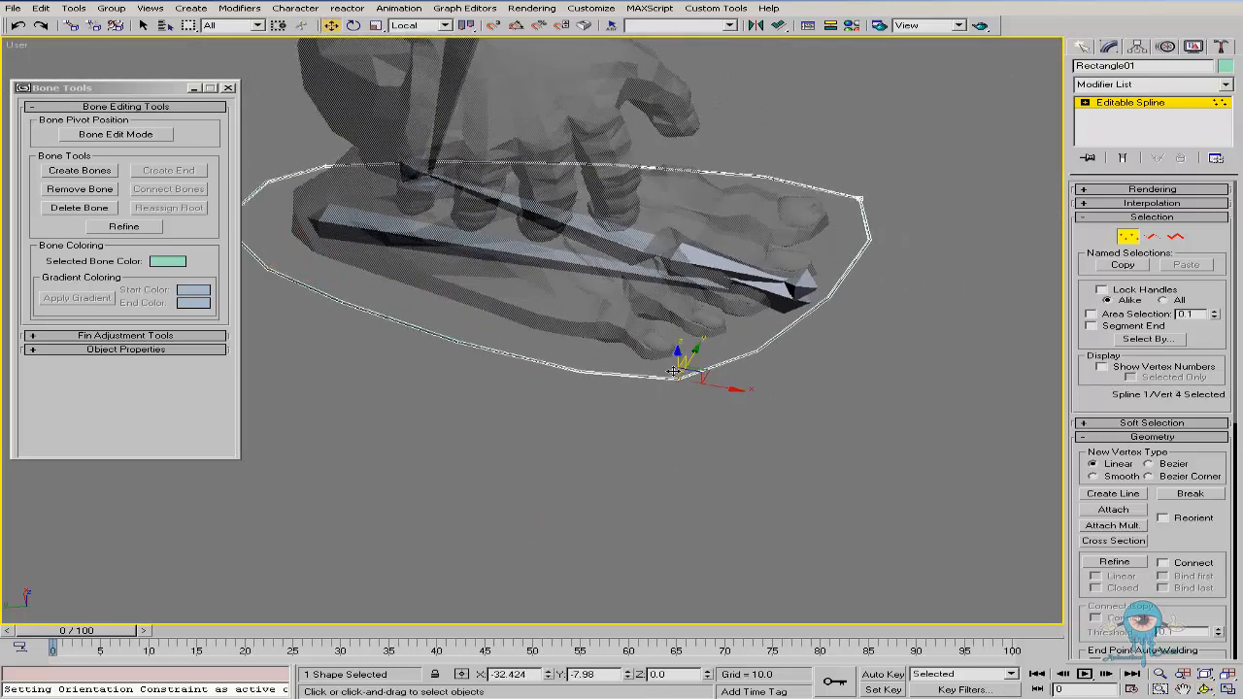
pyautogui.moveTo(710, 371); pyautogui.dragTo(717, 374)
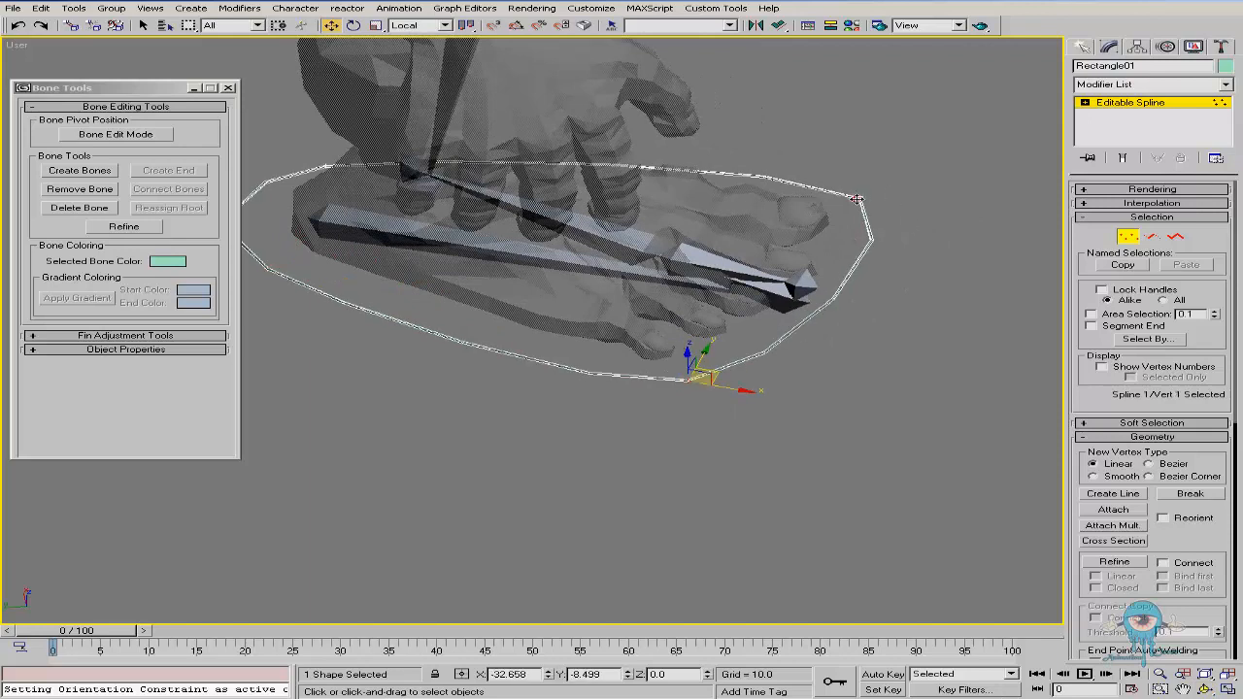
pyautogui.keyDown('alt'); pyautogui.moveTo(494, 278); pyautogui.dragTo(589, 403, button='middle'); pyautogui.keyUp('alt')
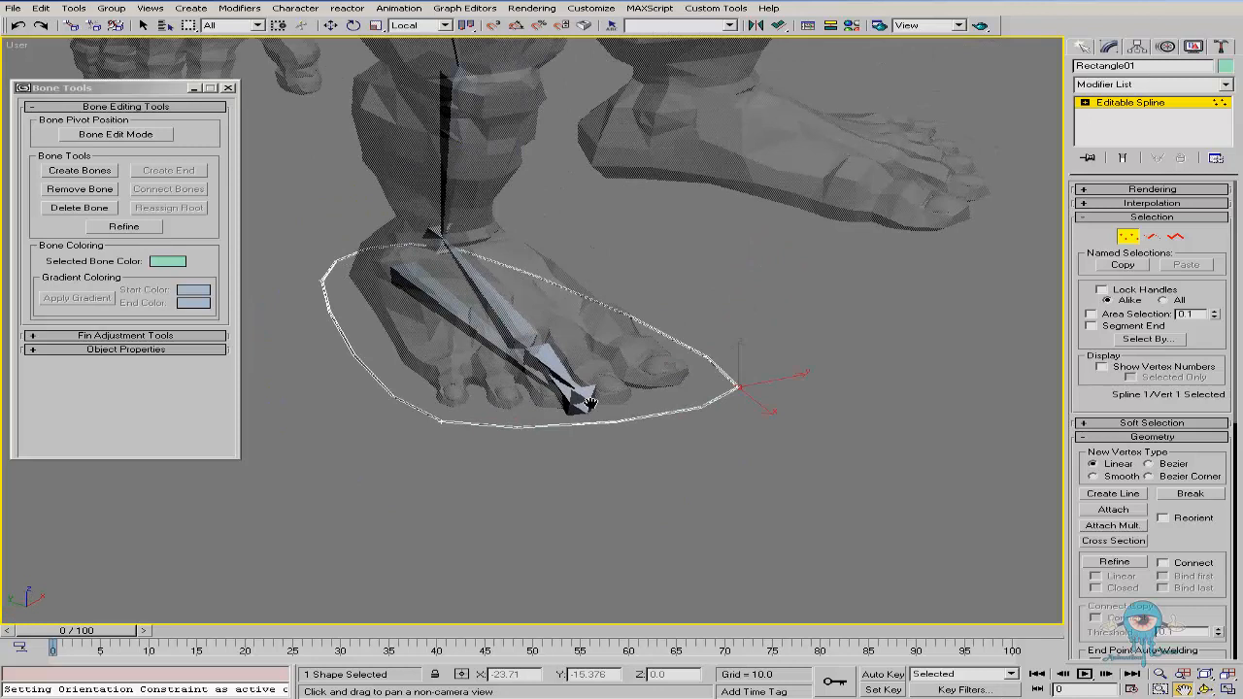
pyautogui.press('1')
# Check how the foot control turns about its central pivot by test-rotating it, cancelling the rotation
pyautogui.keyDown('alt'); pyautogui.moveTo(393, 320); pyautogui.dragTo(528, 325, button='middle'); pyautogui.keyUp('alt')
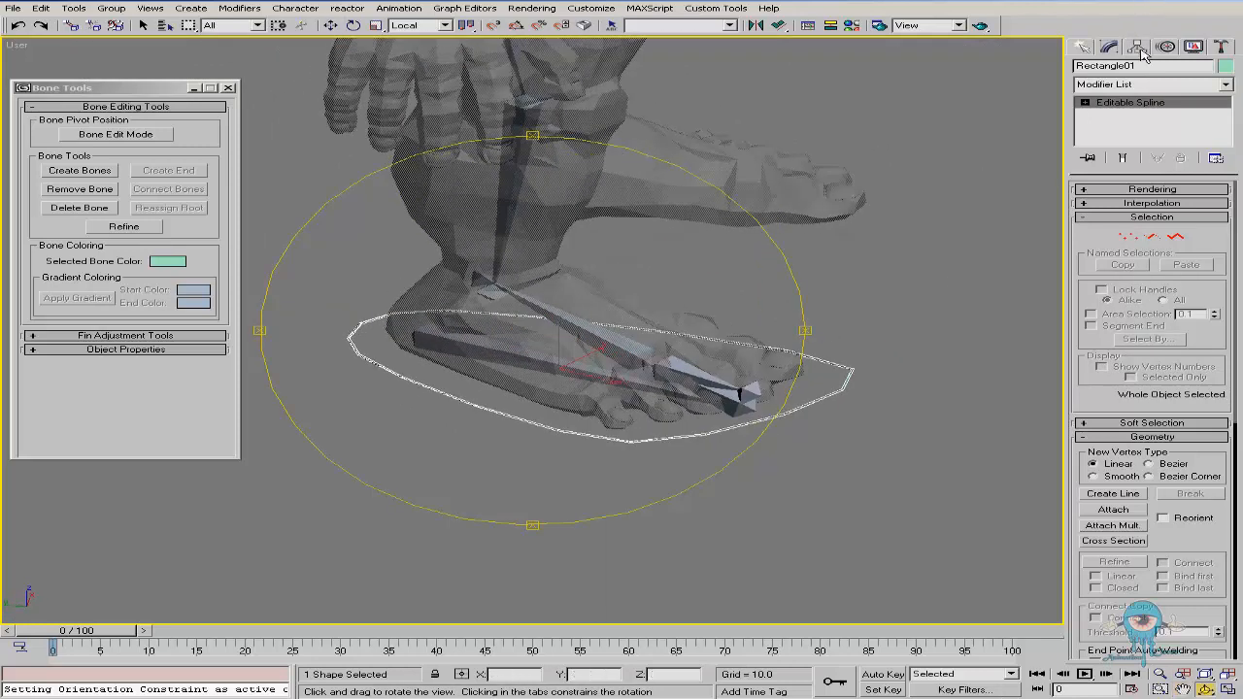
pyautogui.scroll(2, 467, 287)
pyautogui.rightClick(605, 390)
pyautogui.click(636, 423)
pyautogui.moveTo(633, 373); pyautogui.dragTo(603, 336)
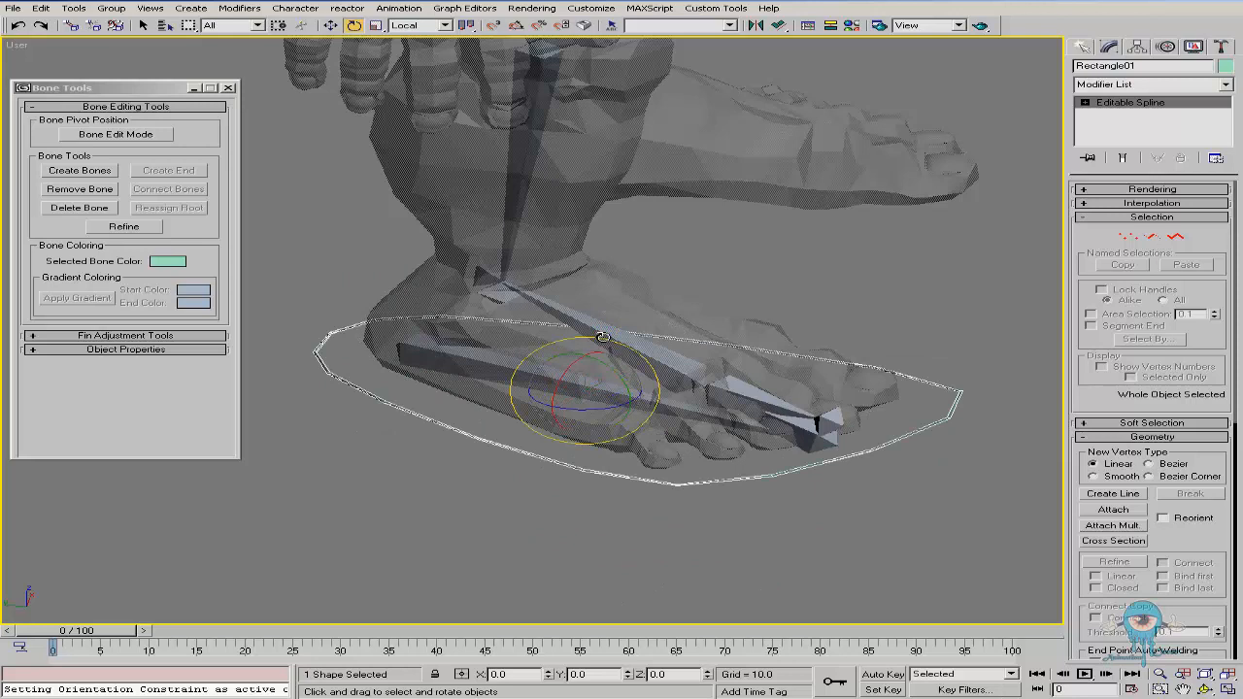
pyautogui.keyDown('alt'); pyautogui.moveTo(604, 336); pyautogui.dragTo(599, 365, button='middle'); pyautogui.keyUp('alt')
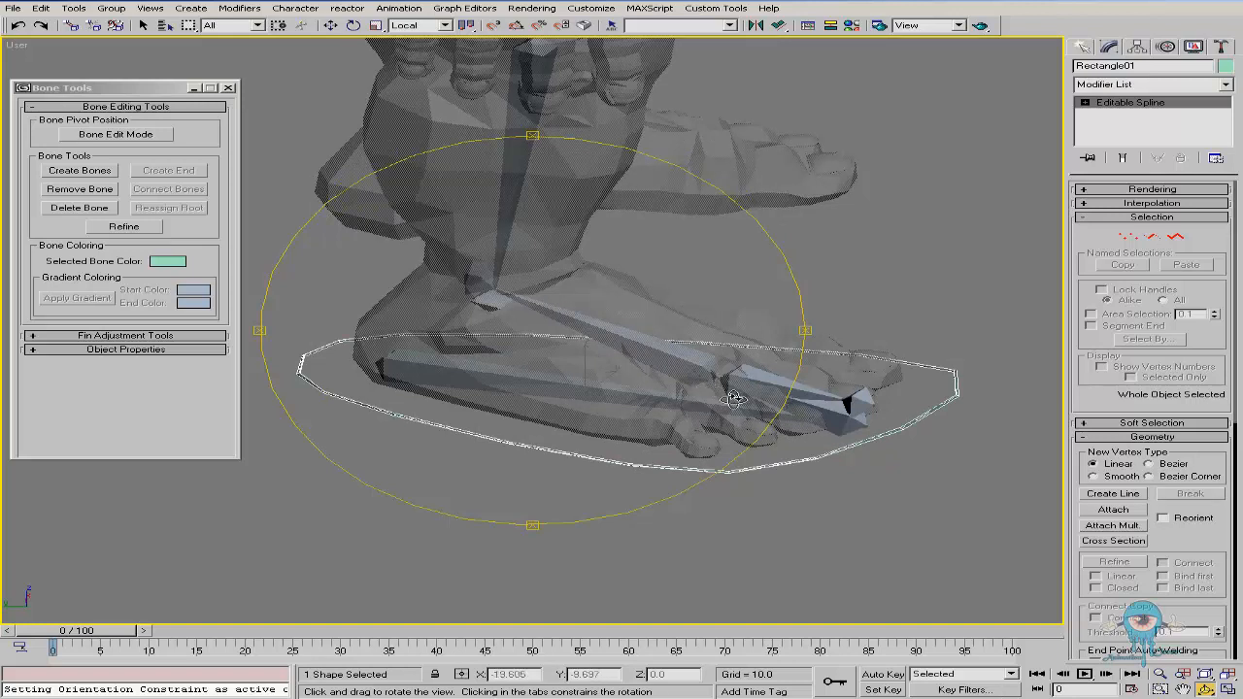
pyautogui.press('e')
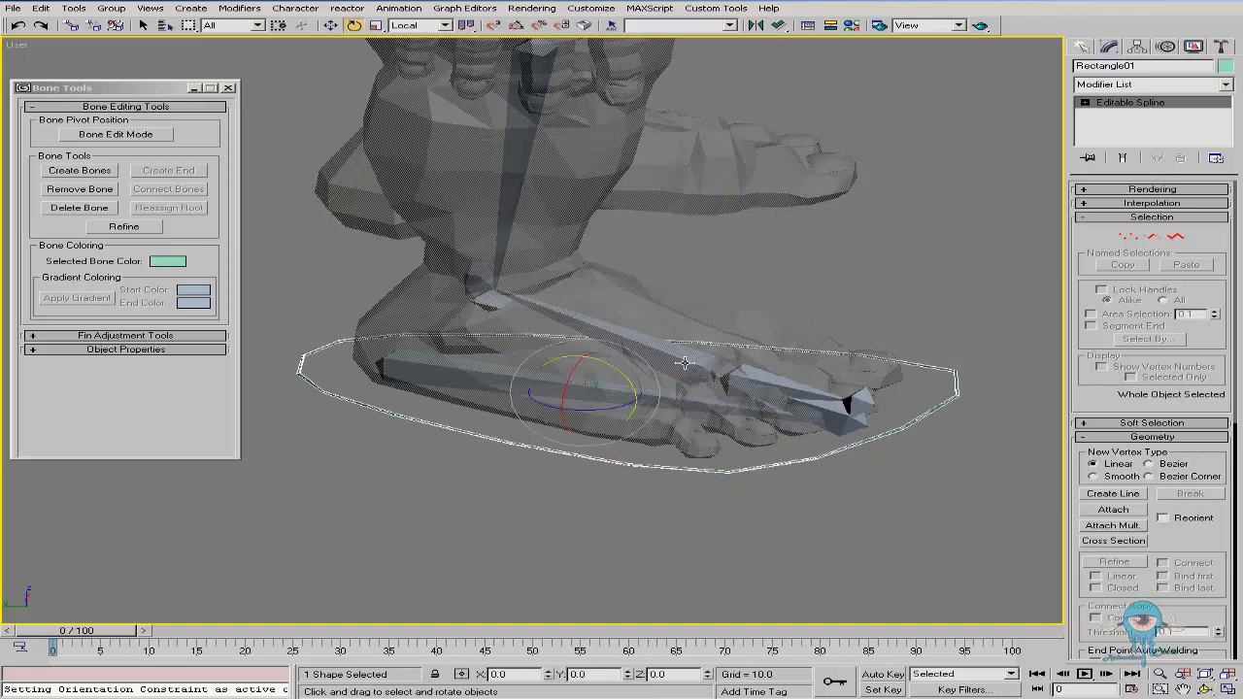
pyautogui.moveTo(614, 368)
pyautogui.mouseDown()
pyautogui.moveTo(627, 402)
pyautogui.moveTo(614, 369)
pyautogui.mouseUp()
pyautogui.rightClick(614, 369)
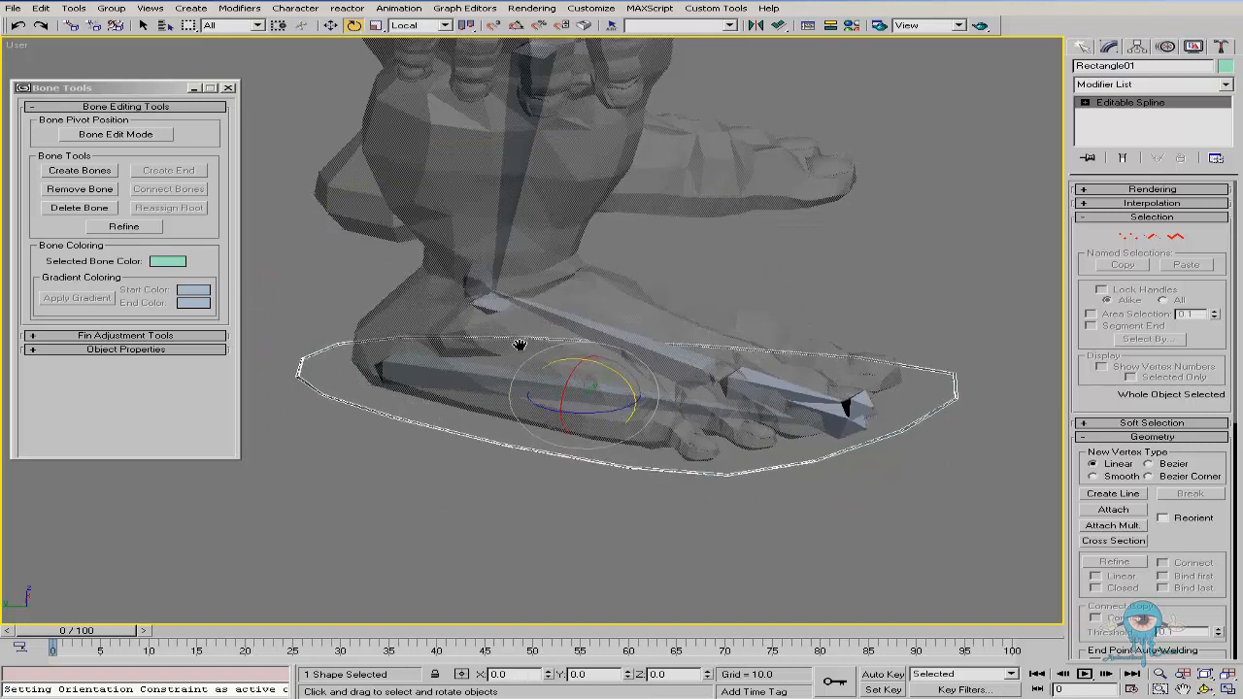
pyautogui.moveTo(555, 201); pyautogui.dragTo(523, 348, button='middle')
pyautogui.moveTo(552, 448); pyautogui.dragTo(547, 383, button='middle')
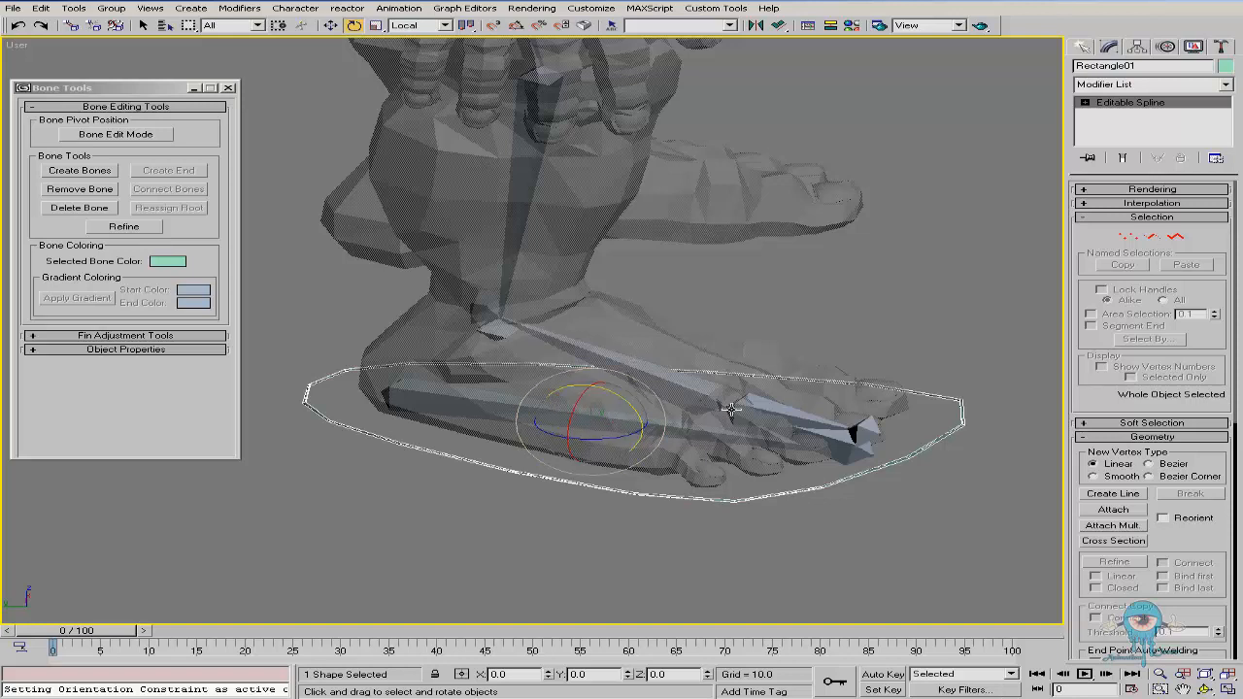
# Turn on pivot-only adjustment for the foot control spline
pyautogui.click(1137, 46)
pyautogui.moveTo(588, 413); pyautogui.dragTo(567, 417, button='middle')
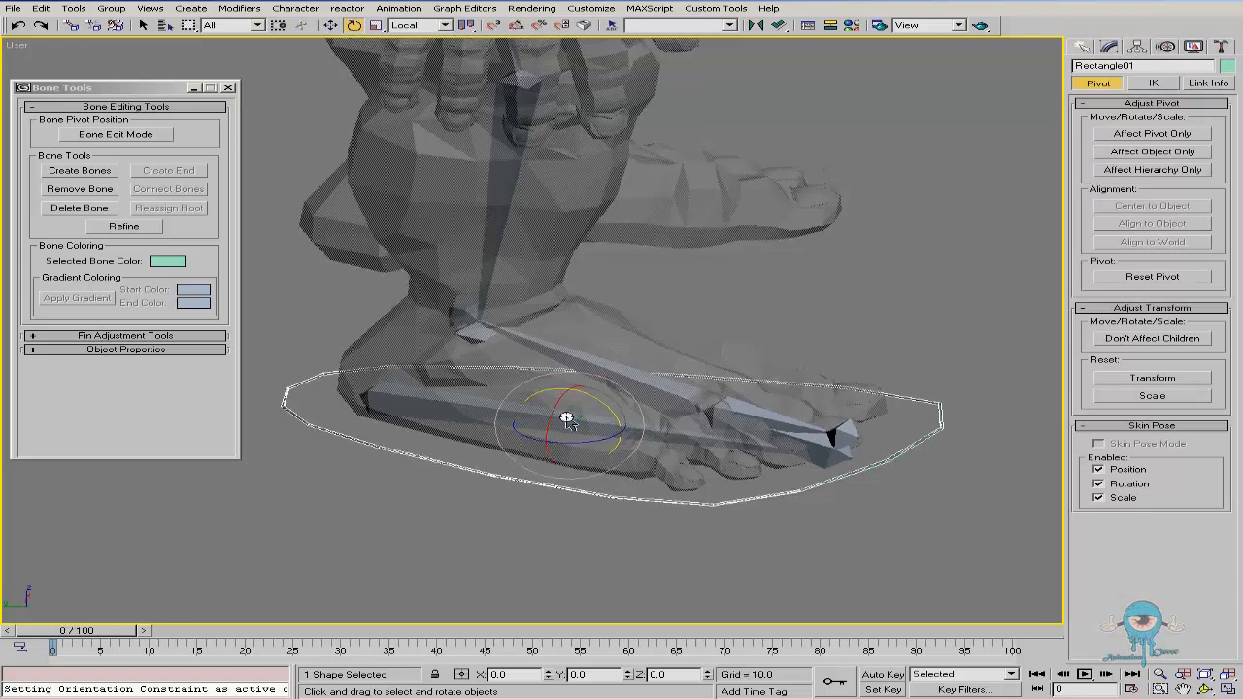
pyautogui.press('w')
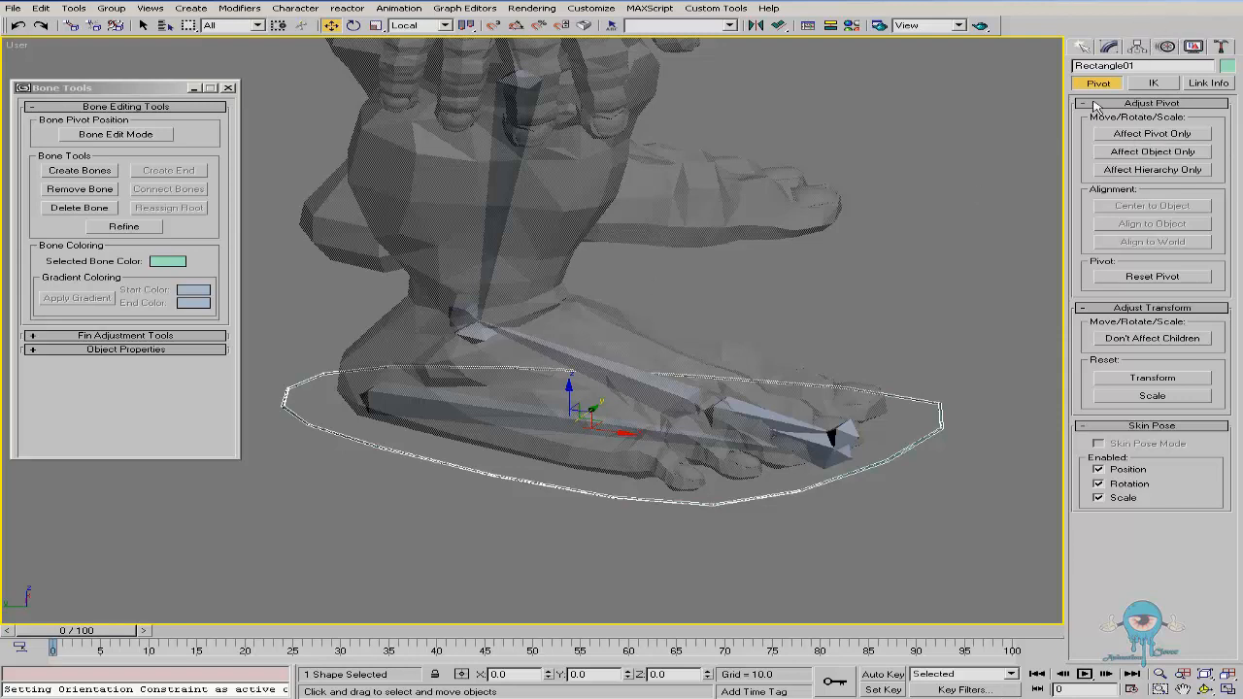
pyautogui.click(1152, 134)
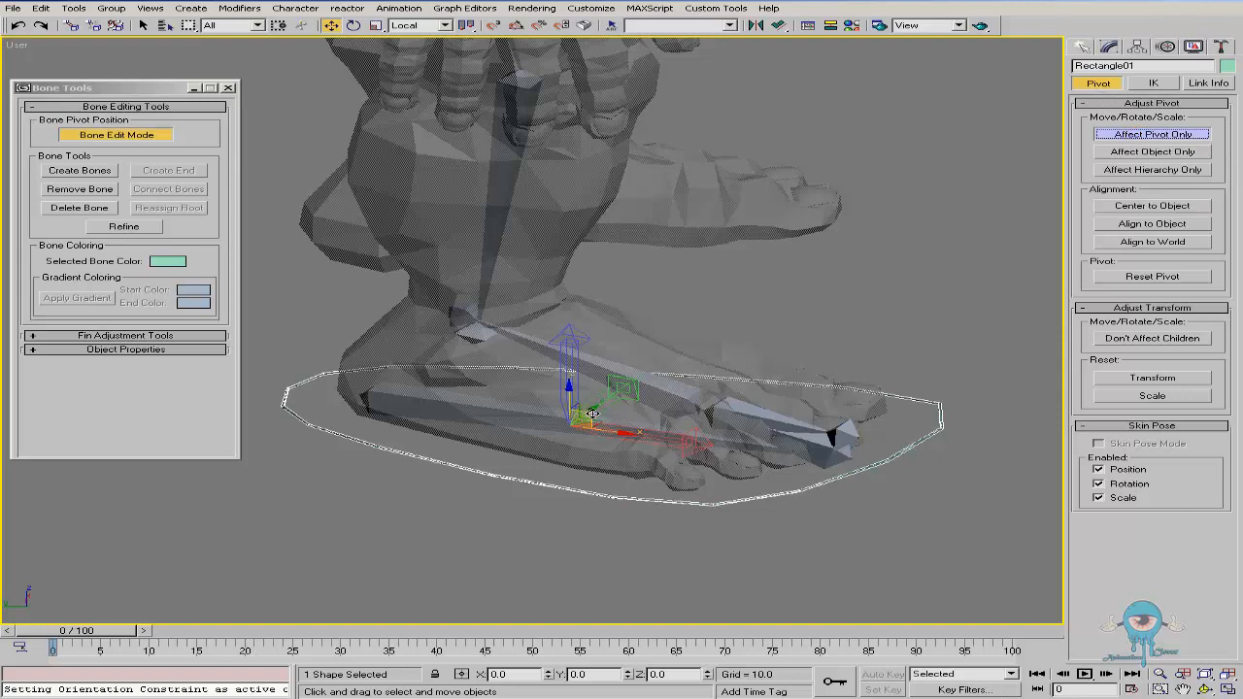
# Try to move the foot control's pivot up to the ankle by hand, and undo the move
pyautogui.keyDown('alt'); pyautogui.moveTo(592, 414); pyautogui.dragTo(595, 412, button='middle'); pyautogui.keyUp('alt')
pyautogui.moveTo(596, 413); pyautogui.dragTo(482, 311)
pyautogui.hotkey('ctrl', 'z')
# Align the foot control's pivot to the ankle bone's pivot point in X, Y and Z position, and leave pivot adjustment
pyautogui.keyDown('alt'); pyautogui.moveTo(567, 352); pyautogui.dragTo(488, 345, button='middle'); pyautogui.keyUp('alt')
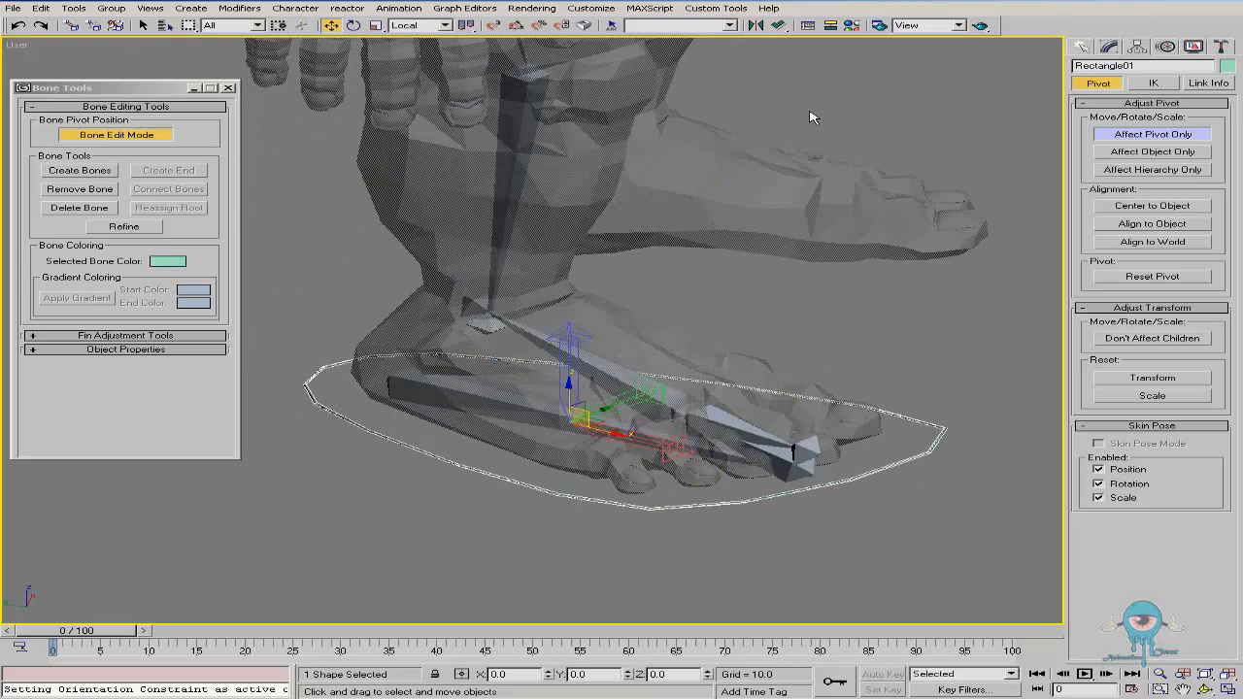
pyautogui.click(780, 26)
pyautogui.click(487, 328)
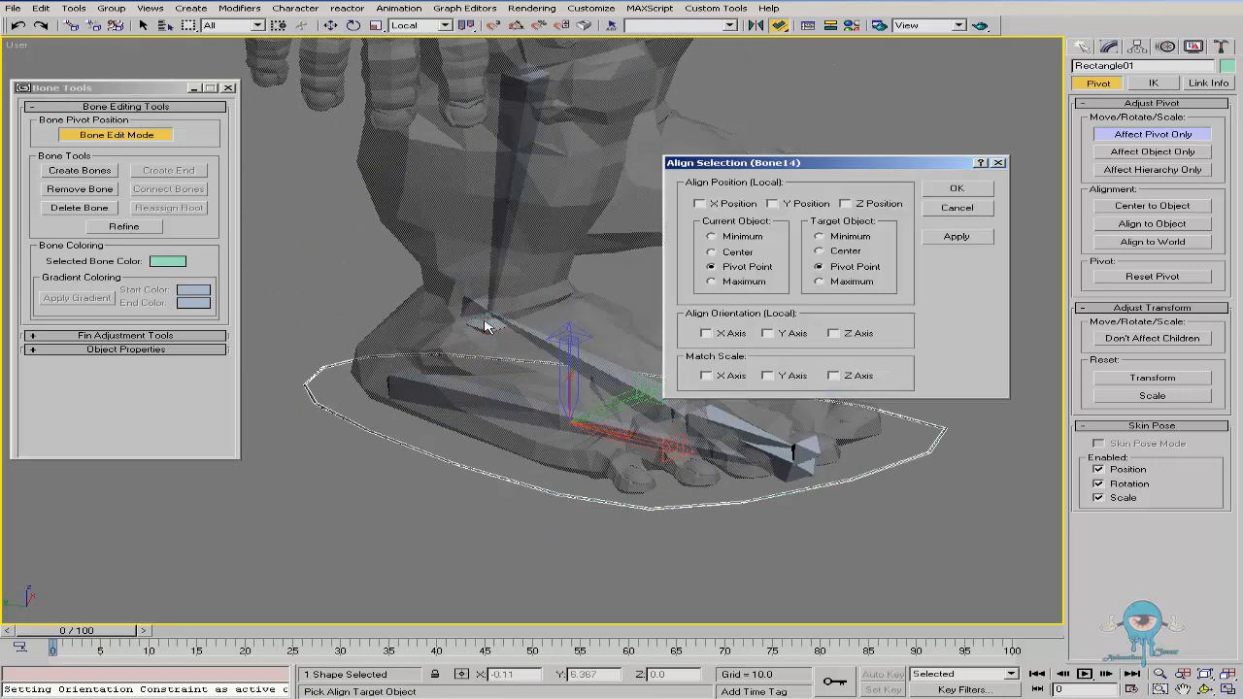
pyautogui.click(731, 206)
pyautogui.click(791, 203)
pyautogui.click(855, 204)
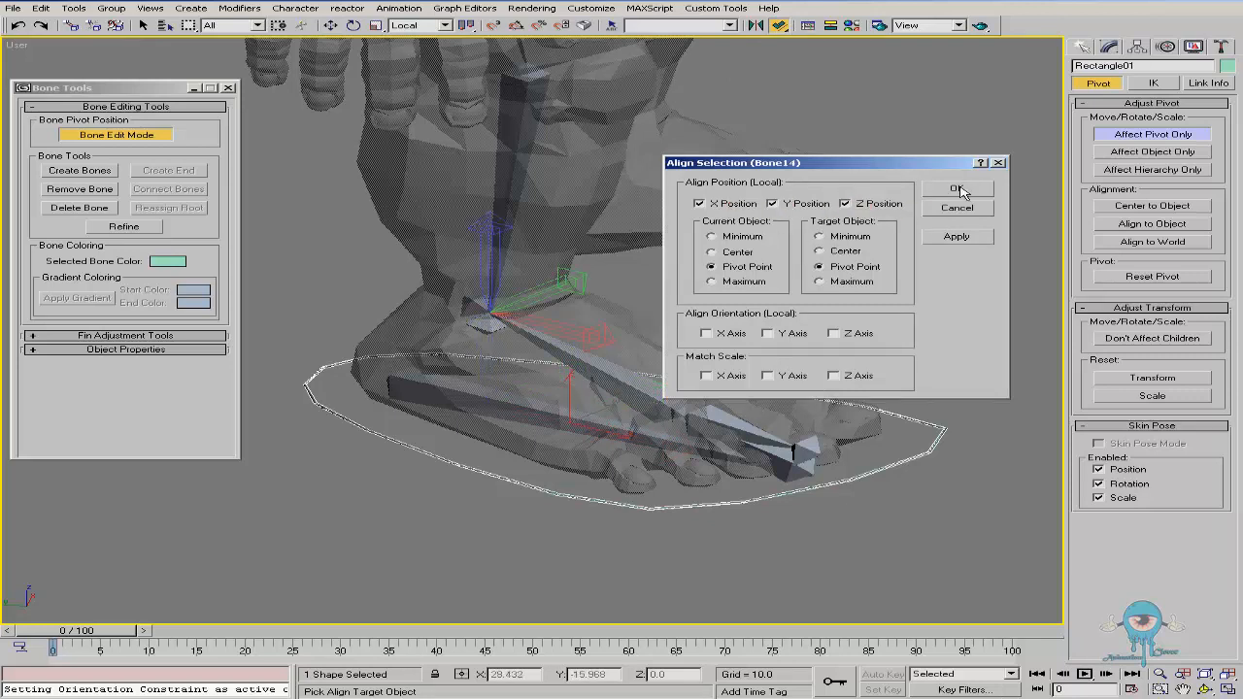
pyautogui.click(960, 190)
pyautogui.keyDown('alt'); pyautogui.moveTo(613, 361); pyautogui.dragTo(1016, 205, button='middle'); pyautogui.keyUp('alt')
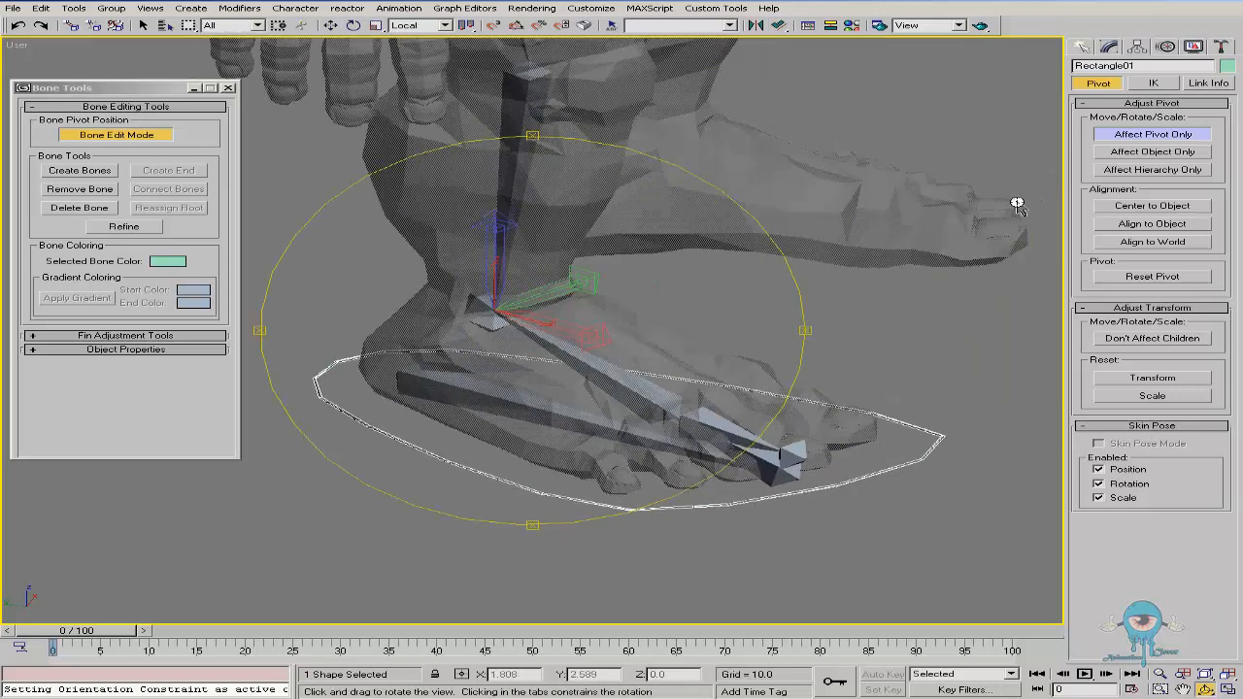
pyautogui.click(1142, 136)
# Check the foot control's new ankle pivot by test-rotating the spline, cancelling the rotation
pyautogui.moveTo(348, 240); pyautogui.dragTo(577, 290)
pyautogui.rightClick(597, 326)
pyautogui.rightClick(587, 319)
pyautogui.click(623, 350)
pyautogui.moveTo(537, 254); pyautogui.dragTo(406, 379)
pyautogui.keyDown('alt'); pyautogui.moveTo(619, 370); pyautogui.dragTo(493, 443, button='middle'); pyautogui.keyUp('alt')
pyautogui.scroll(-3, 619, 328)
# Select the sole bone at the heel and test-rotate it, cancelling the rotation
pyautogui.press('e')
pyautogui.click(444, 464)
pyautogui.hotkey('alt', 'z')
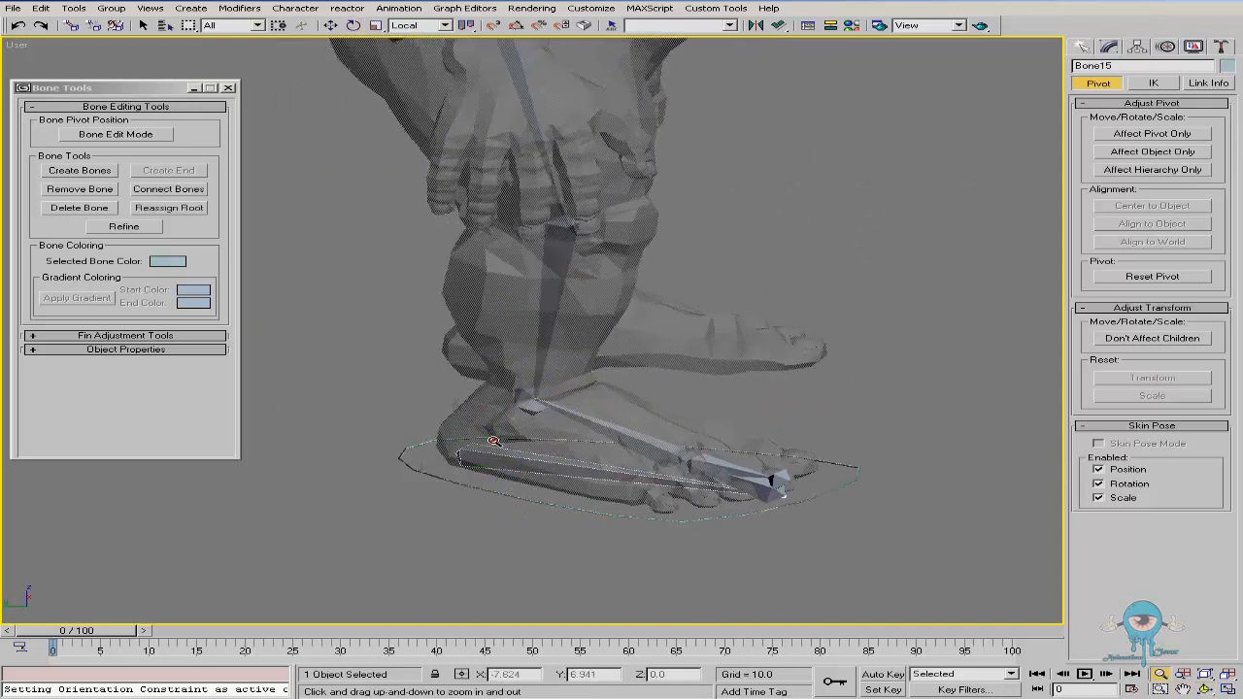
pyautogui.scroll(4, 493, 441)
pyautogui.moveTo(548, 411); pyautogui.dragTo(515, 353, button='middle')
pyautogui.press('e')
pyautogui.moveTo(449, 327); pyautogui.dragTo(461, 303)
pyautogui.rightClick(460, 303)
pyautogui.moveTo(519, 320); pyautogui.dragTo(492, 328, button='middle')
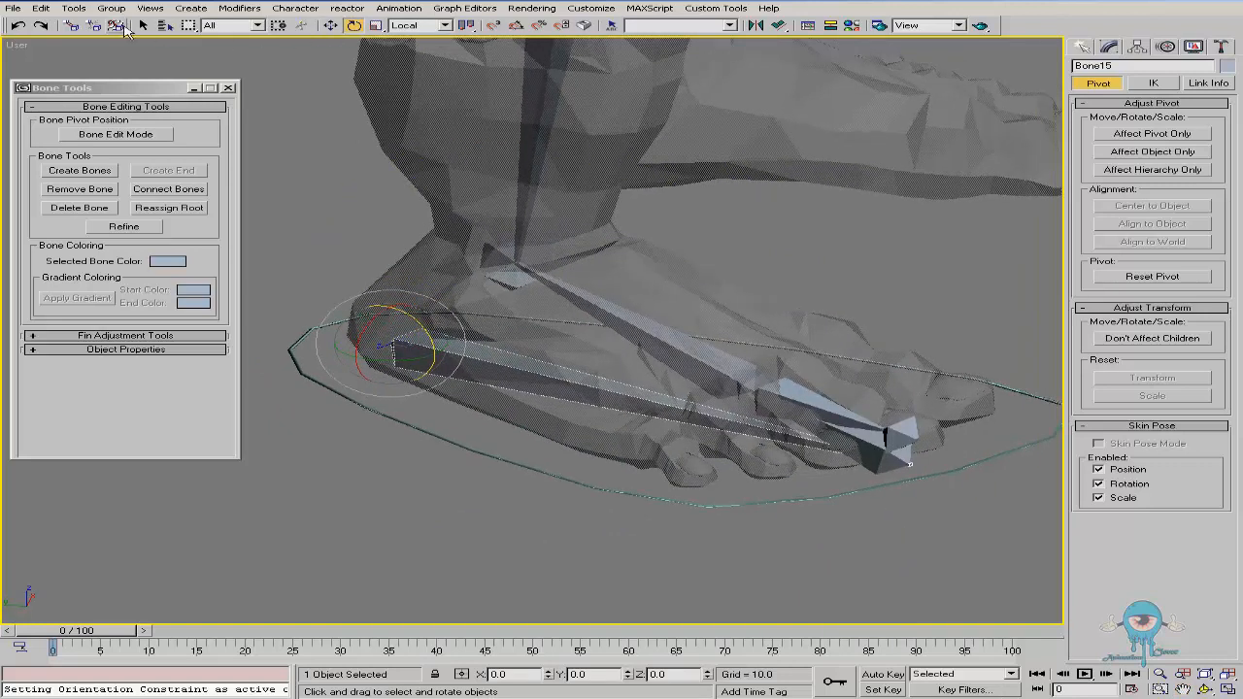
# Link the sole bone to the foot control spline and test-rotate the control, cancelling the rotation
pyautogui.click(71, 28)
pyautogui.moveTo(423, 342); pyautogui.dragTo(343, 392)
pyautogui.rightClick(423, 432)
pyautogui.click(462, 460)
pyautogui.moveTo(542, 294)
pyautogui.mouseDown()
pyautogui.moveTo(561, 254)
pyautogui.moveTo(493, 255)
pyautogui.moveTo(547, 285)
pyautogui.mouseUp()
pyautogui.rightClick(547, 285)
pyautogui.moveTo(542, 344); pyautogui.dragTo(499, 432, button='middle')
pyautogui.scroll(-4, 501, 428)
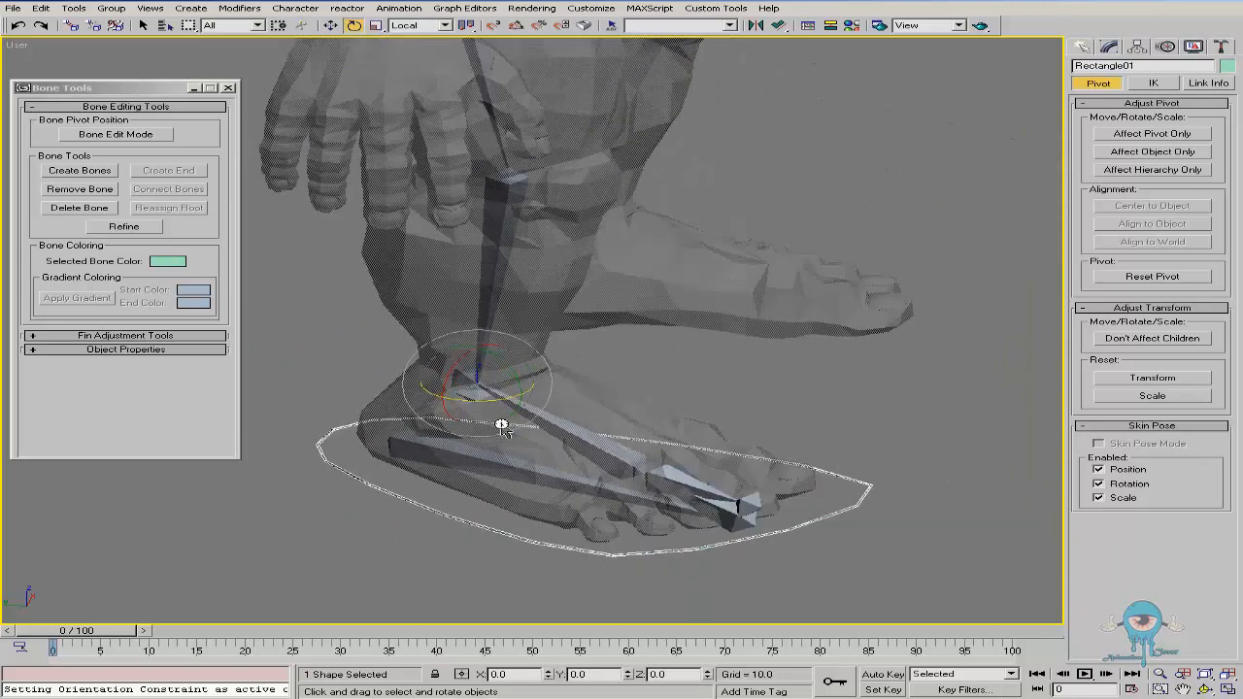
pyautogui.moveTo(573, 380)
pyautogui.keyDown('alt'); pyautogui.mouseDown(button='middle')
pyautogui.moveTo(550, 372)
pyautogui.moveTo(569, 373)
pyautogui.mouseUp(button='middle'); pyautogui.keyUp('alt')
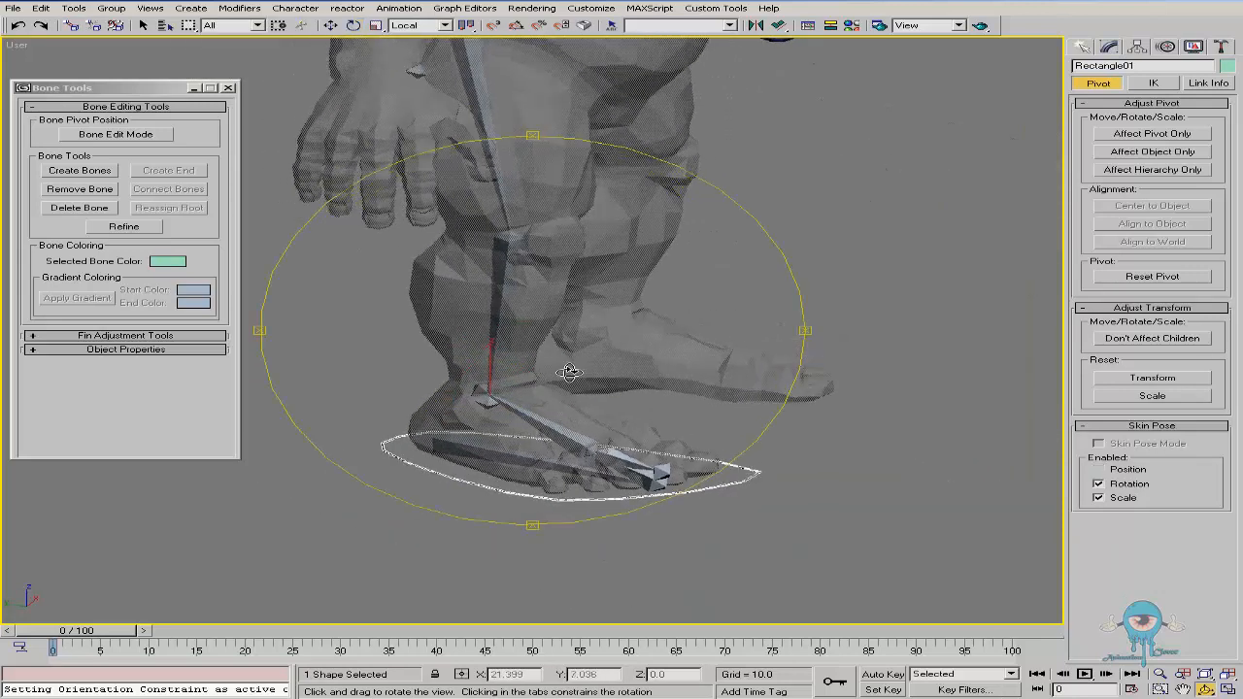
# Apply an HI Solver IK chain from the right thigh bone to the ankle bone at the end of the leg
pyautogui.moveTo(566, 322); pyautogui.dragTo(561, 401, button='middle')
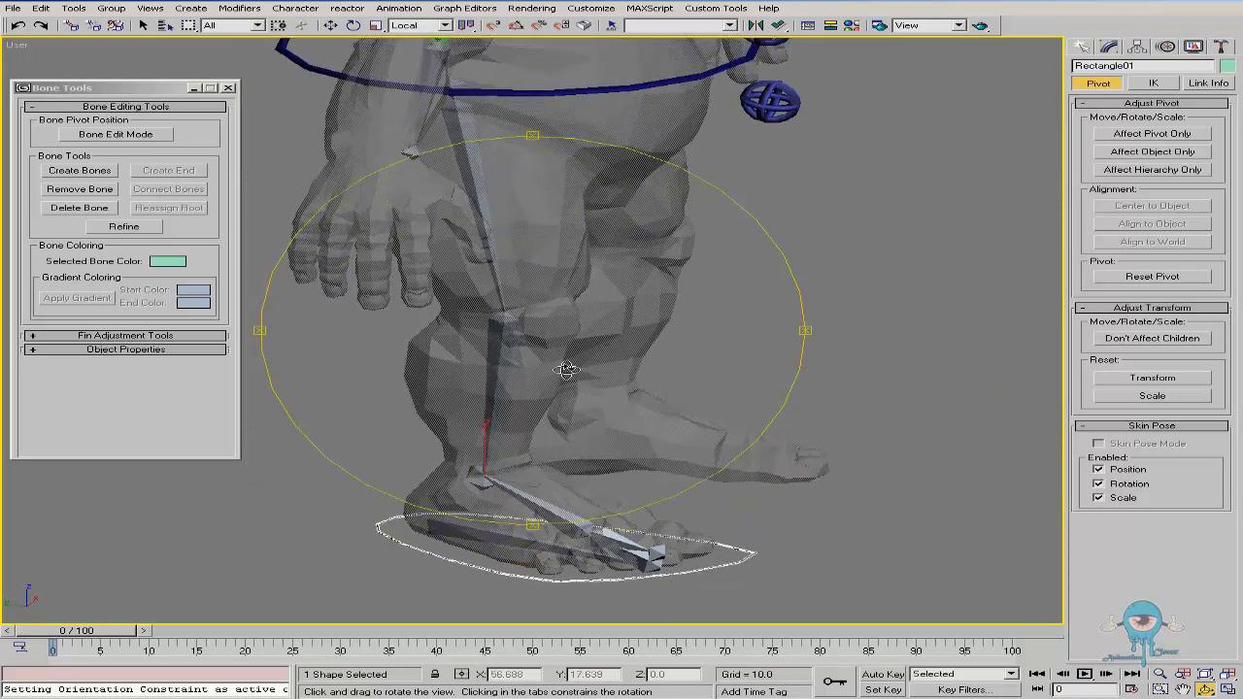
pyautogui.click(501, 287)
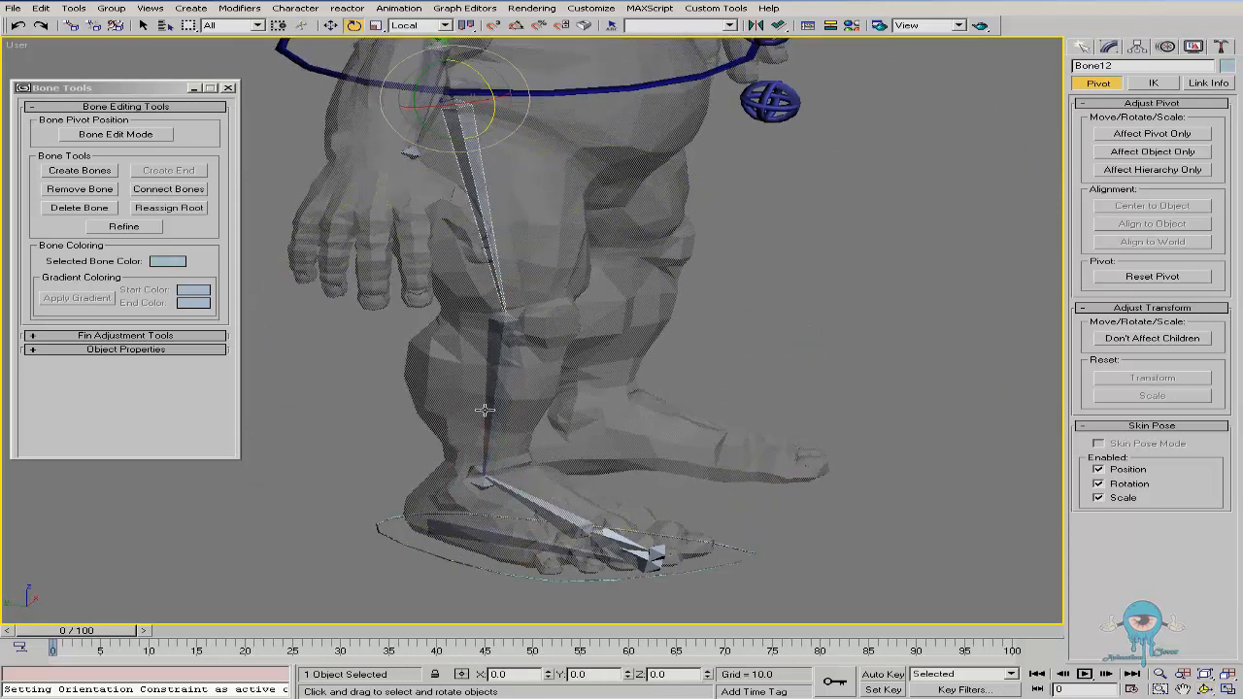
pyautogui.keyDown('alt'); pyautogui.moveTo(569, 244); pyautogui.dragTo(554, 257, button='middle'); pyautogui.keyUp('alt')
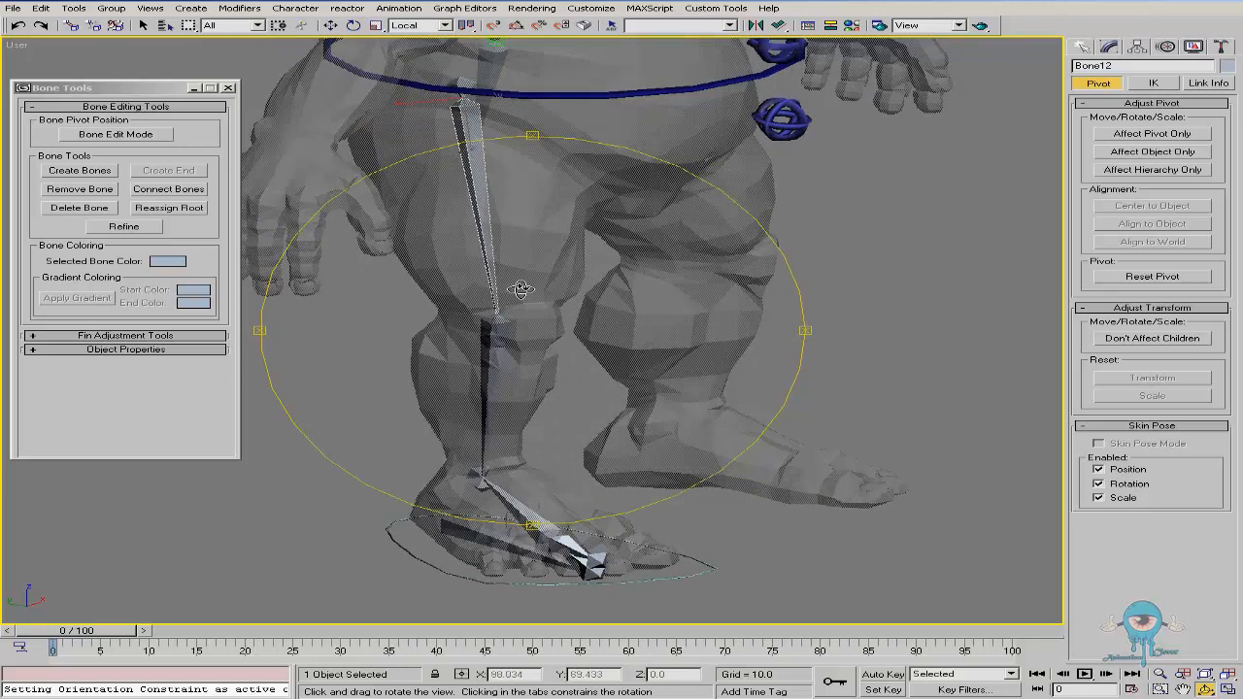
pyautogui.moveTo(529, 258); pyautogui.dragTo(562, 254)
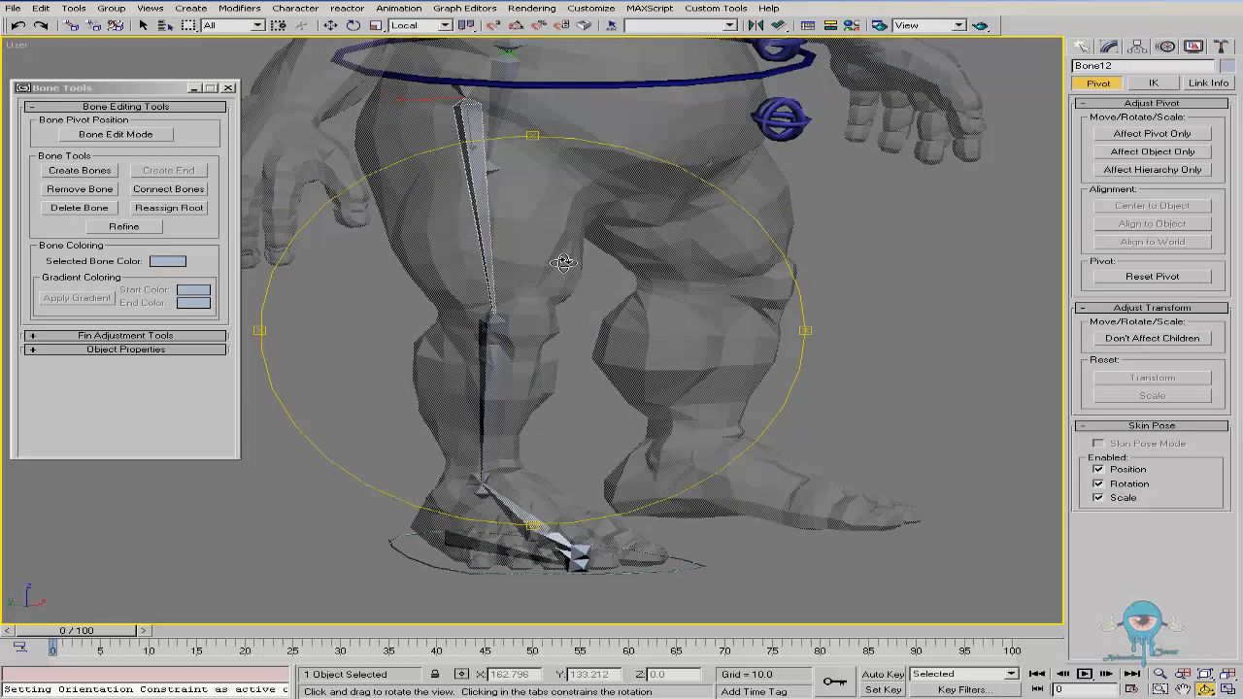
pyautogui.moveTo(547, 258); pyautogui.dragTo(514, 287)
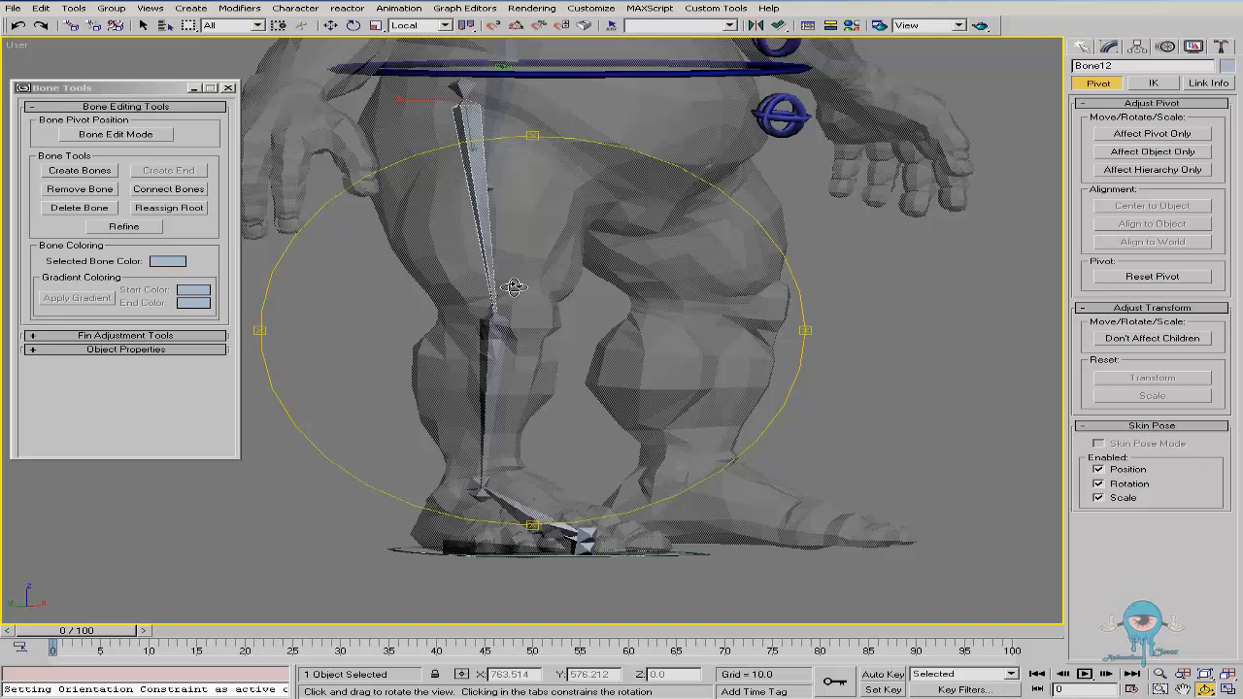
pyautogui.moveTo(490, 330); pyautogui.dragTo(517, 327)
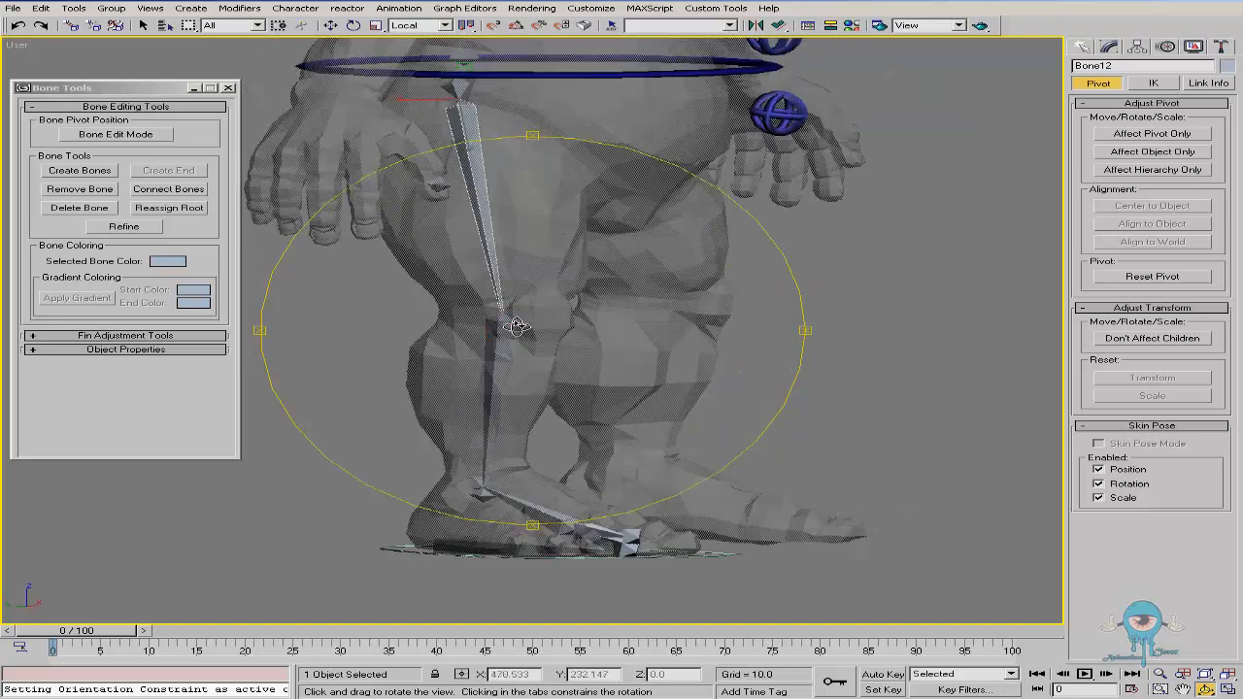
pyautogui.hotkey('alt', 'z')
pyautogui.moveTo(490, 496); pyautogui.dragTo(493, 432)
pyautogui.click(399, 7)
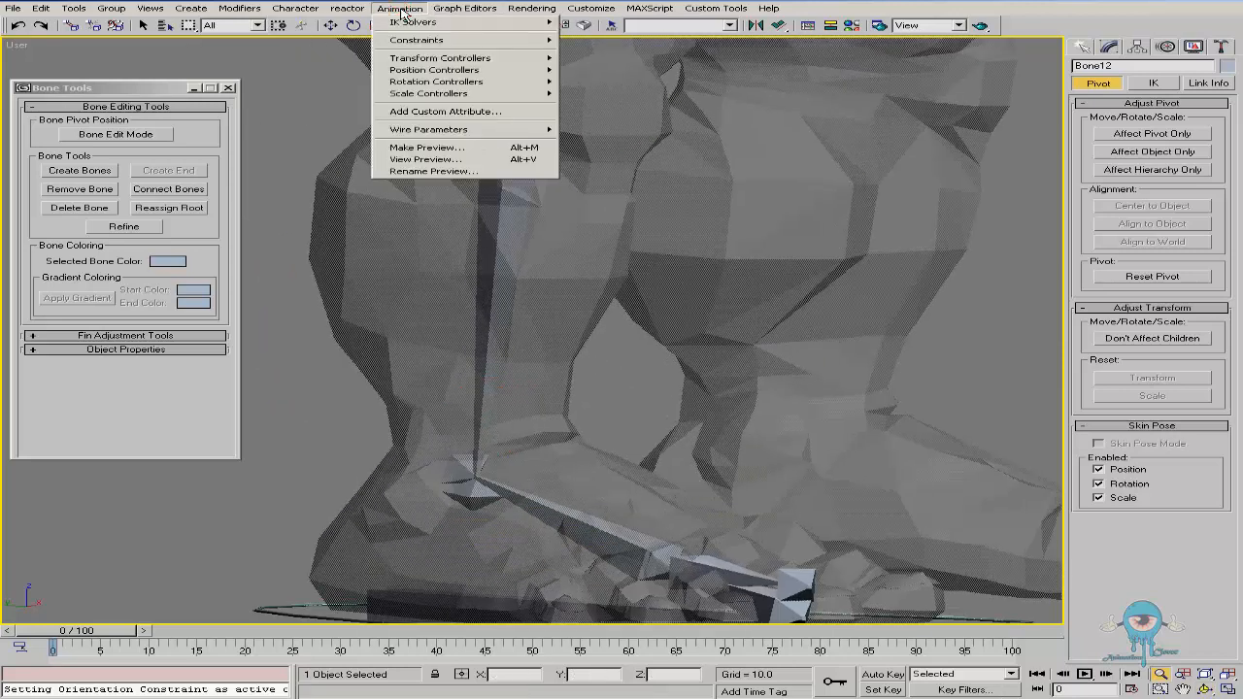
pyautogui.moveTo(401, 24)
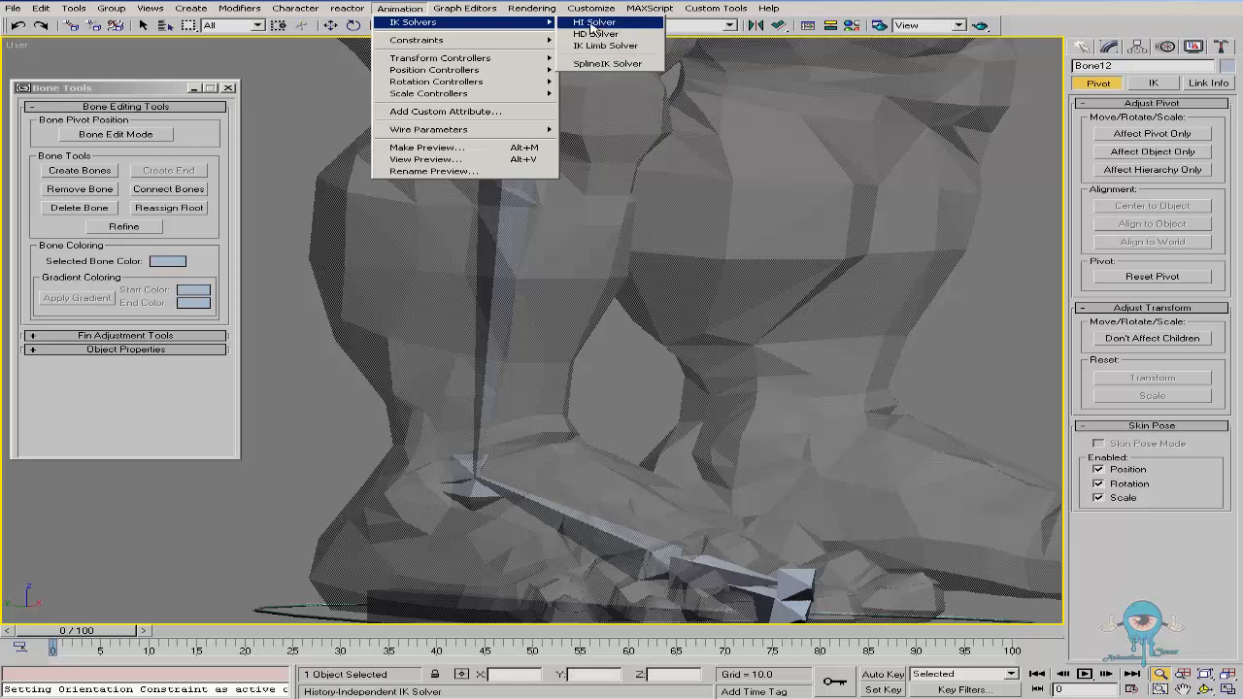
pyautogui.click(592, 24)
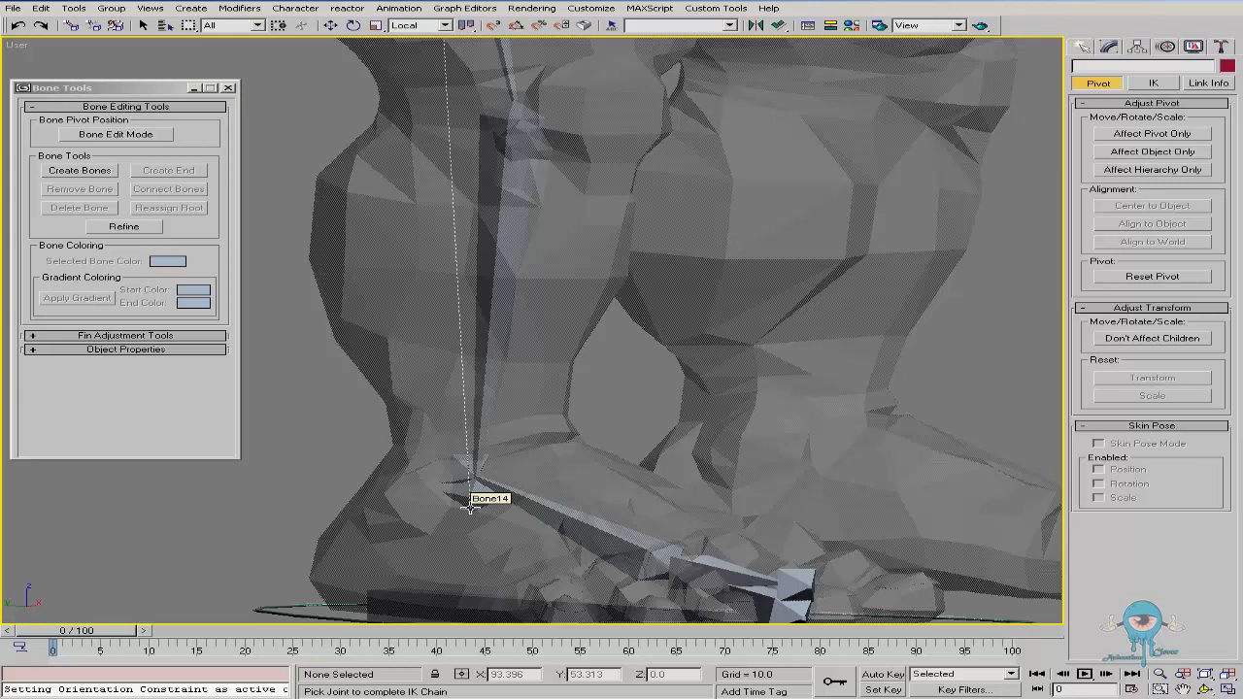
pyautogui.click(470, 503)
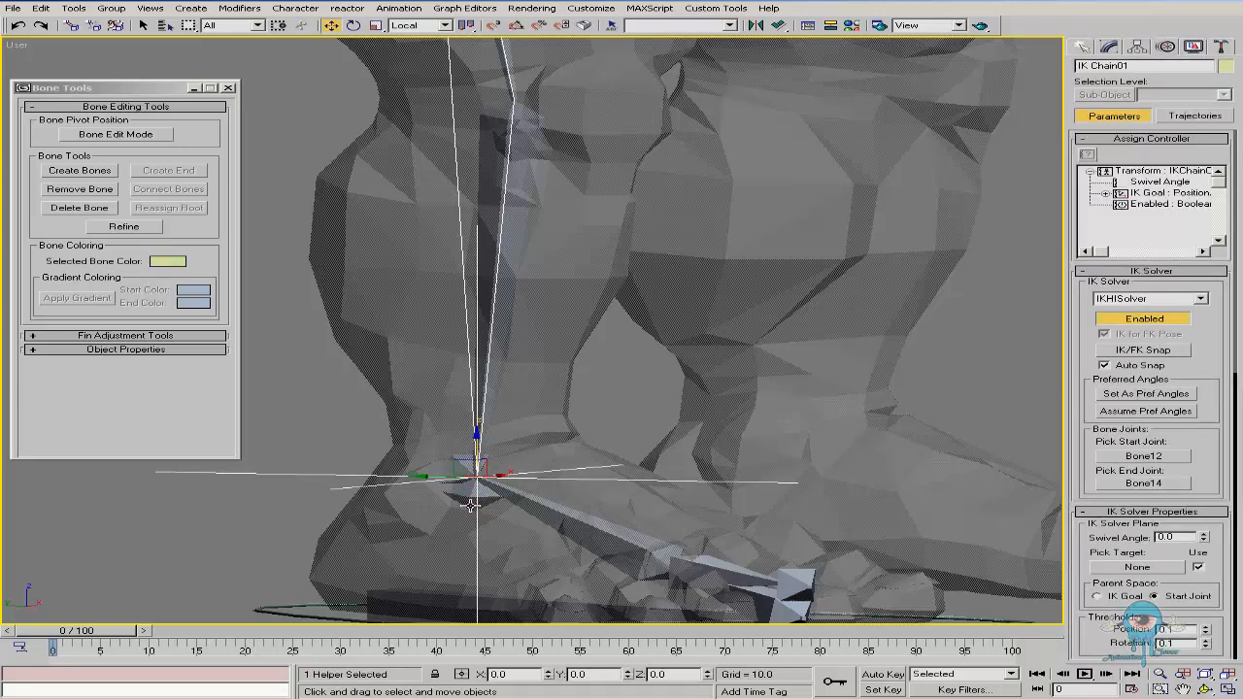
# Set the leg IK chain's goal display size to 4
pyautogui.scroll(-8, 566, 369)
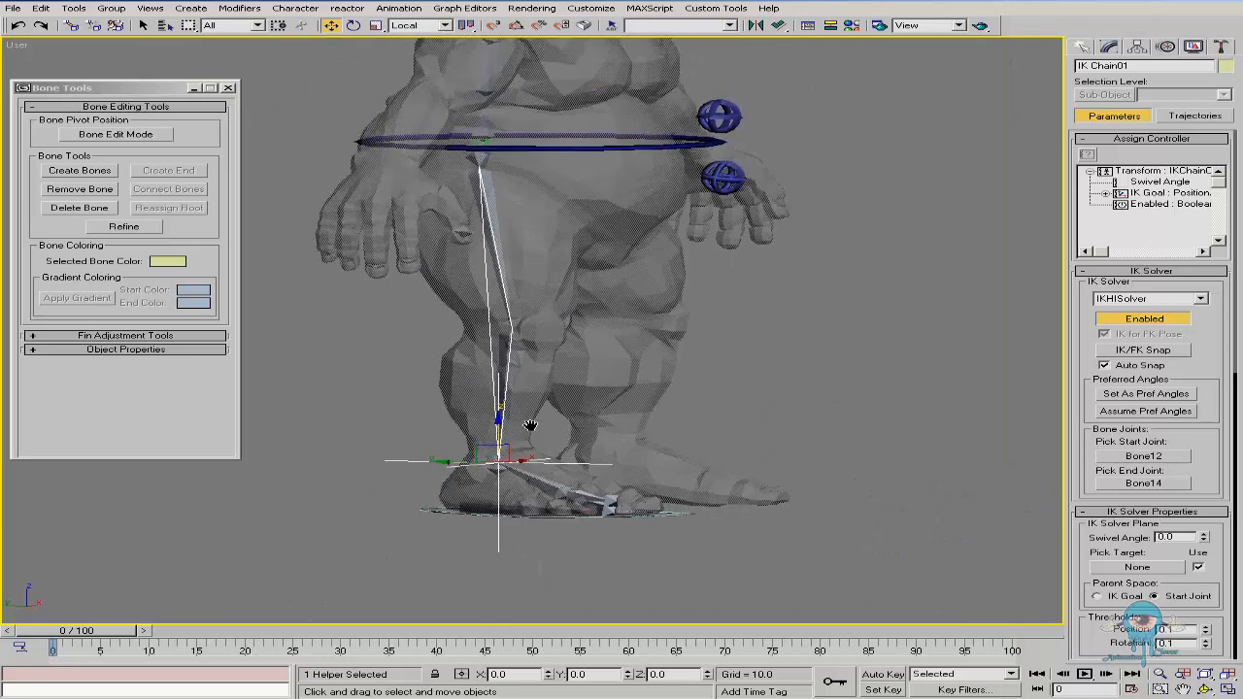
pyautogui.moveTo(497, 454)
pyautogui.mouseDown()
pyautogui.moveTo(485, 453)
pyautogui.moveTo(488, 355)
pyautogui.moveTo(446, 428)
pyautogui.moveTo(535, 432)
pyautogui.moveTo(473, 438)
pyautogui.moveTo(534, 459)
pyautogui.moveTo(499, 466)
pyautogui.mouseUp()
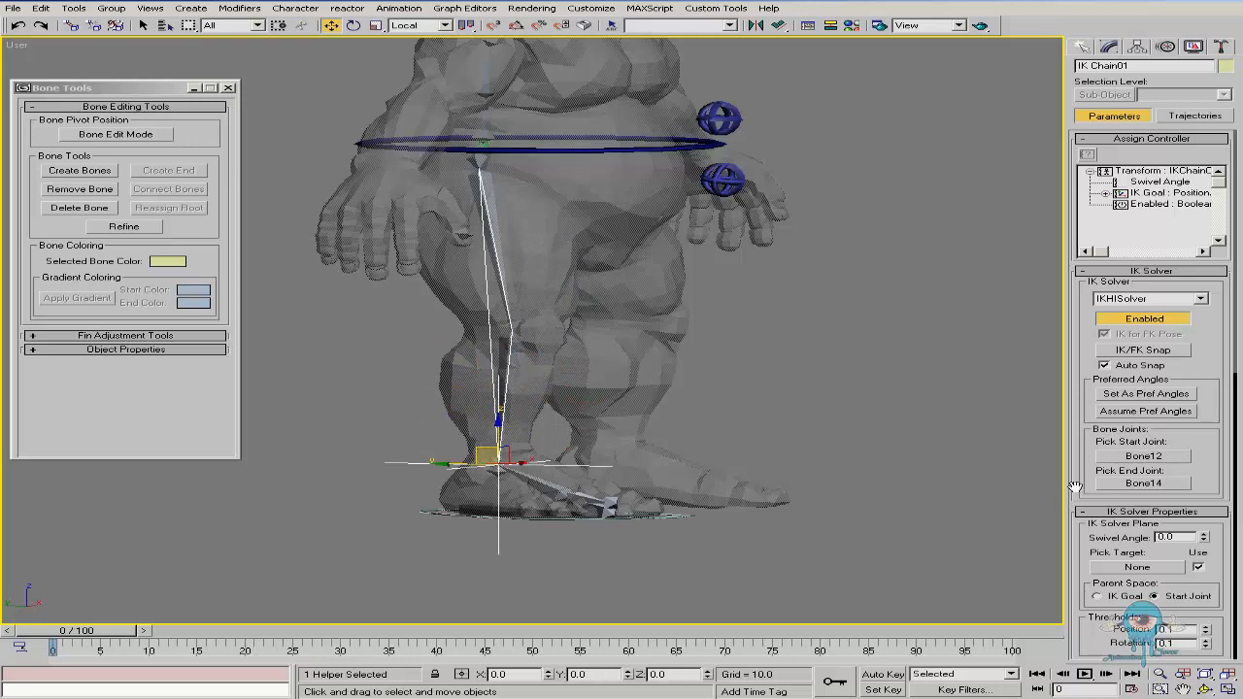
pyautogui.moveTo(1076, 486); pyautogui.dragTo(1152, 121)
pyautogui.keyDown('ctrl'); pyautogui.keyDown('alt'); pyautogui.moveTo(525, 450); pyautogui.dragTo(521, 443, button='middle'); pyautogui.keyUp('alt'); pyautogui.keyUp('ctrl')
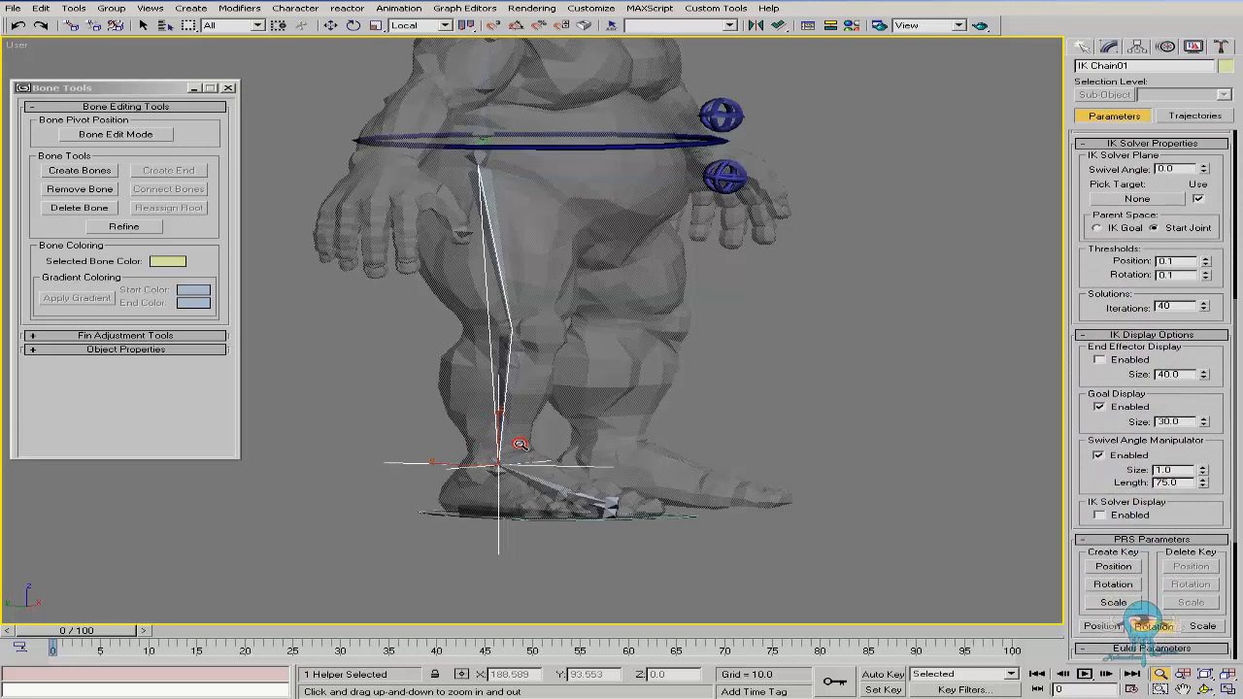
pyautogui.moveTo(521, 444); pyautogui.dragTo(527, 464)
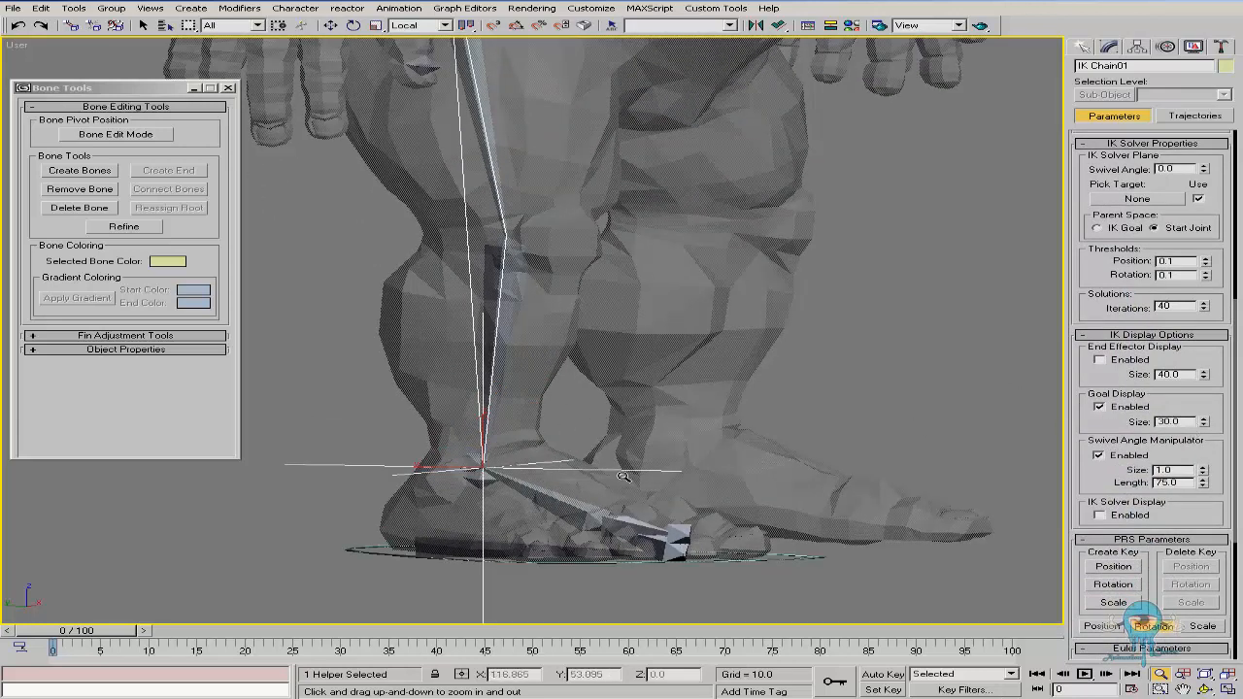
pyautogui.doubleClick(1189, 424)
pyautogui.write('4')
pyautogui.press('Return')
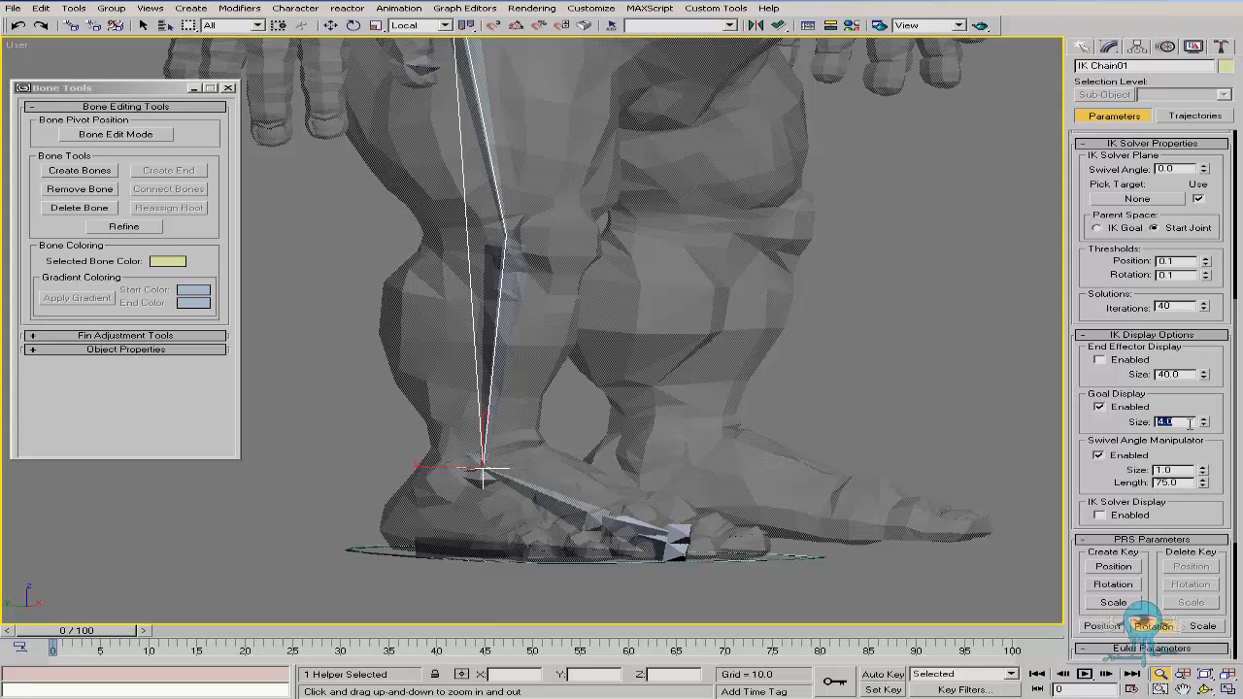
# In wireframe display, link the leg's IK chain to the small end bone of the foot chain at the ankle
pyautogui.moveTo(664, 424); pyautogui.dragTo(678, 390, button='middle')
pyautogui.hotkey('ctrl', 'r')
pyautogui.moveTo(561, 424); pyautogui.dragTo(553, 423)
pyautogui.keyDown('alt'); pyautogui.moveTo(554, 423); pyautogui.dragTo(529, 426, button='middle'); pyautogui.keyUp('alt')
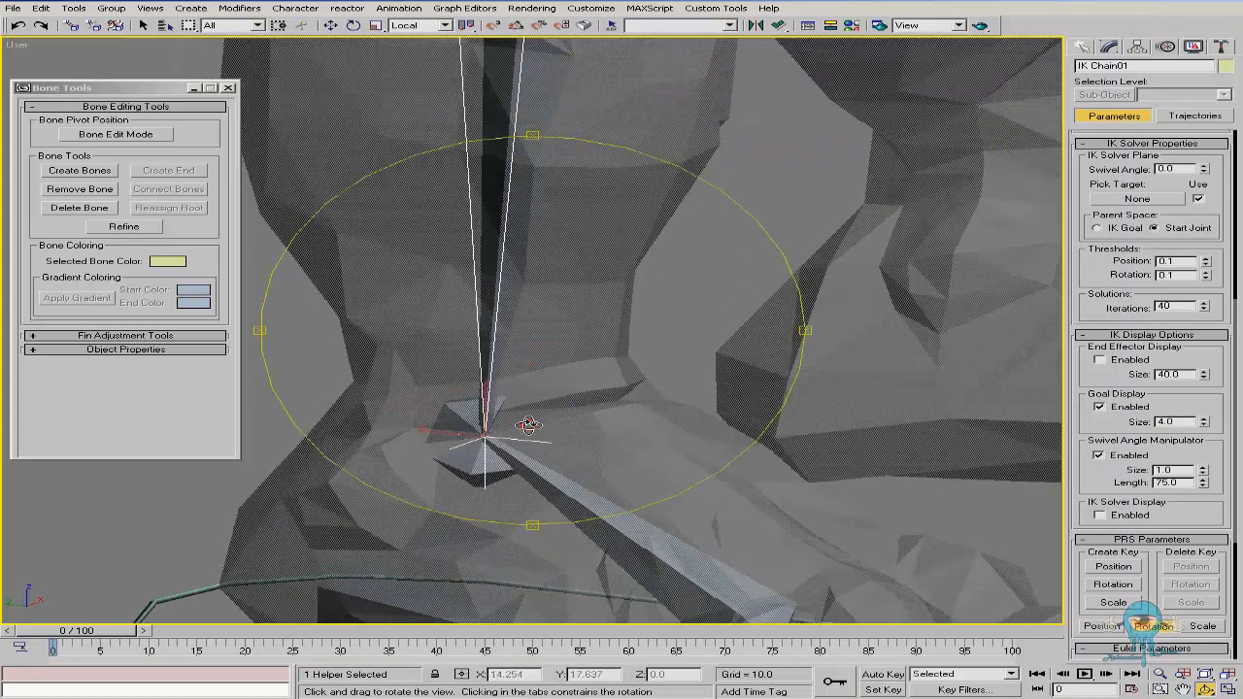
pyautogui.press('F3')
pyautogui.hotkey('alt', 'z')
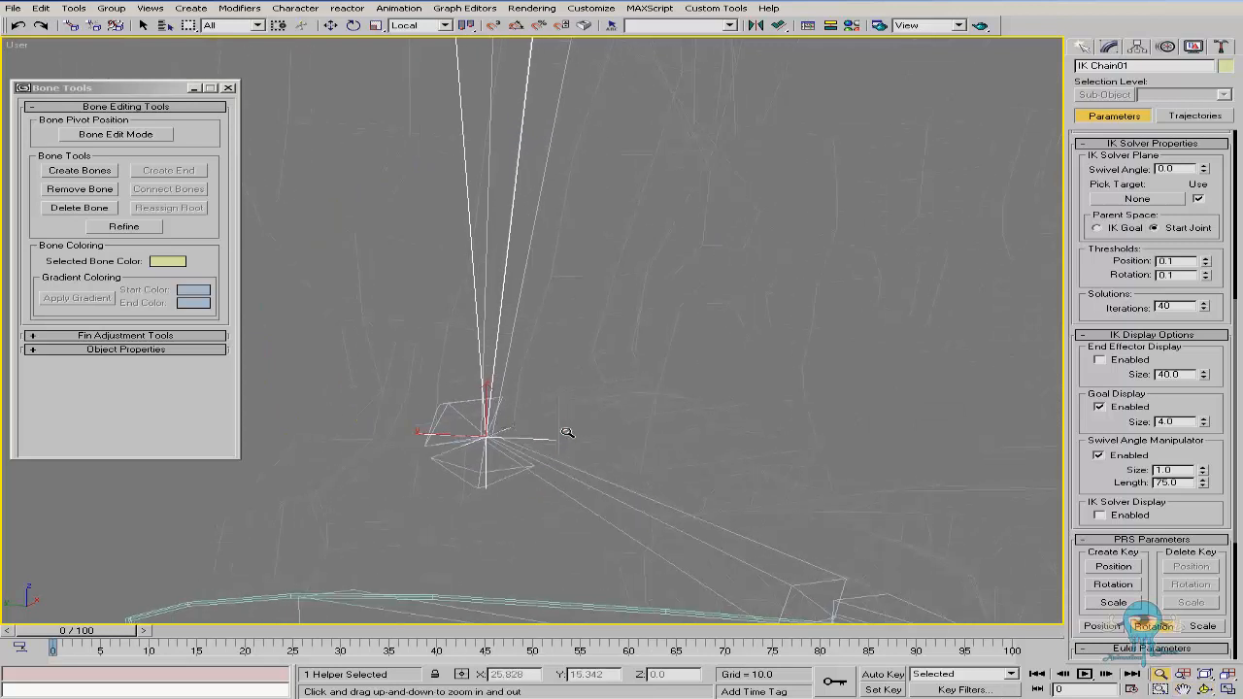
pyautogui.moveTo(567, 433); pyautogui.dragTo(566, 428)
pyautogui.moveTo(552, 463); pyautogui.dragTo(591, 366, button='middle')
pyautogui.hotkey('ctrl', 'r')
pyautogui.moveTo(591, 366); pyautogui.dragTo(592, 375)
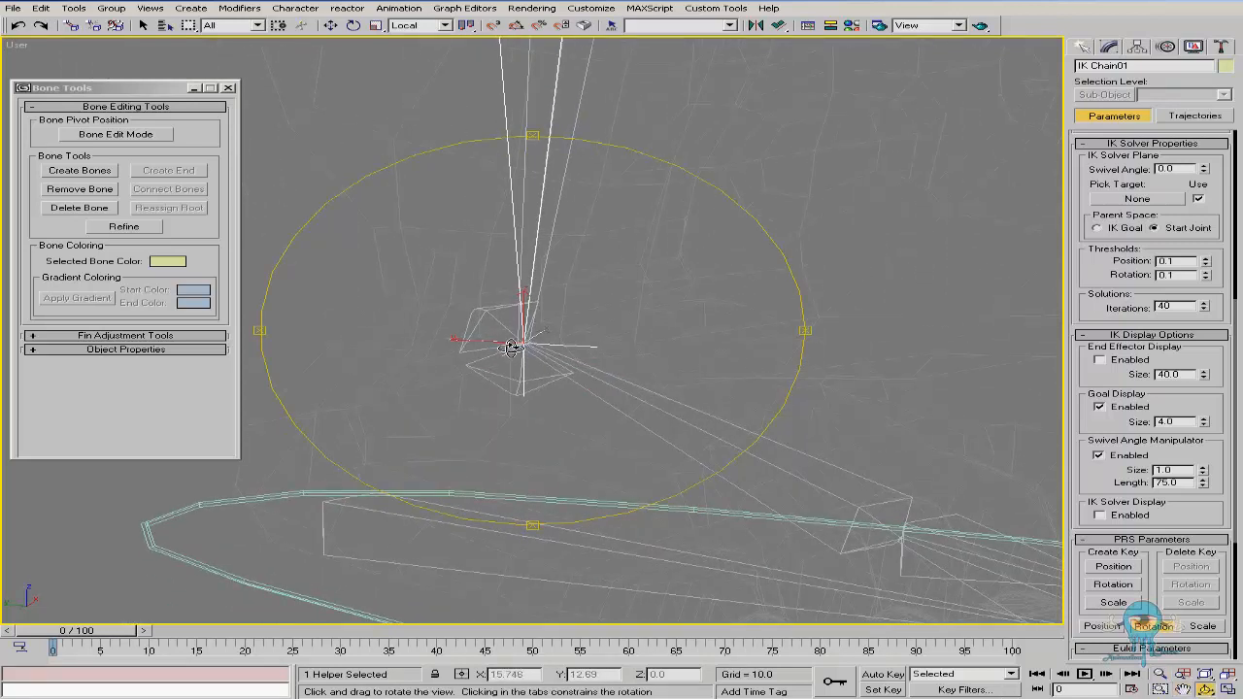
pyautogui.press('w')
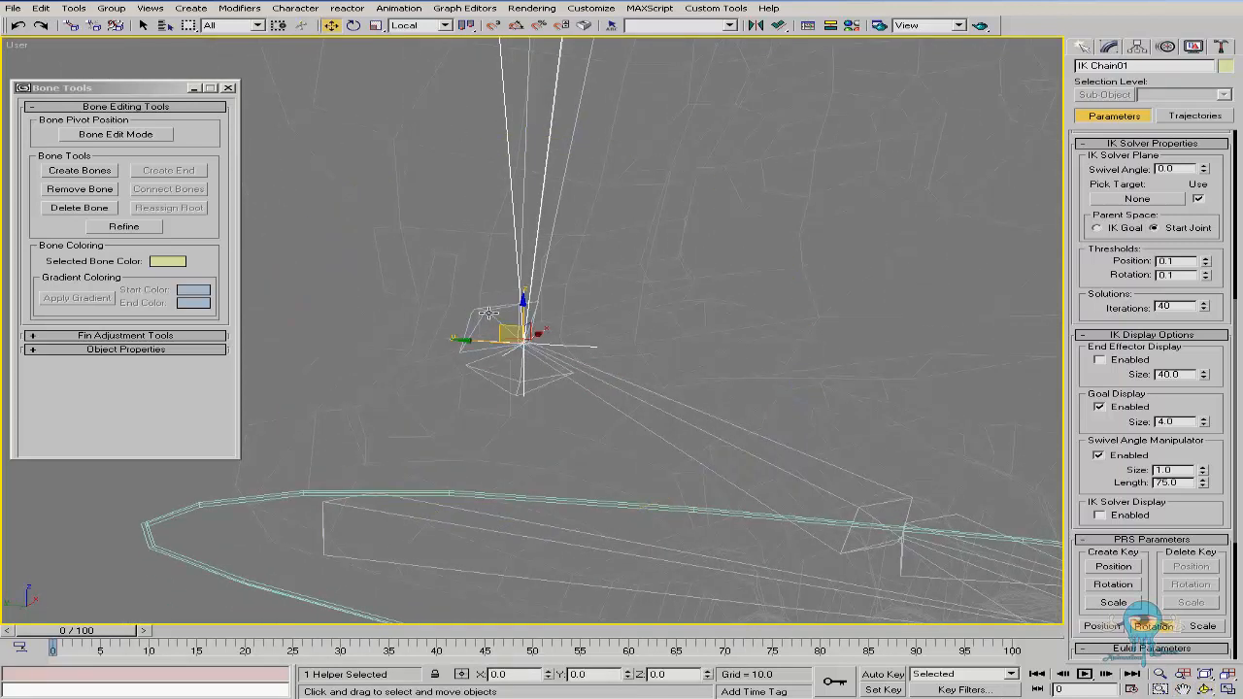
pyautogui.click(72, 25)
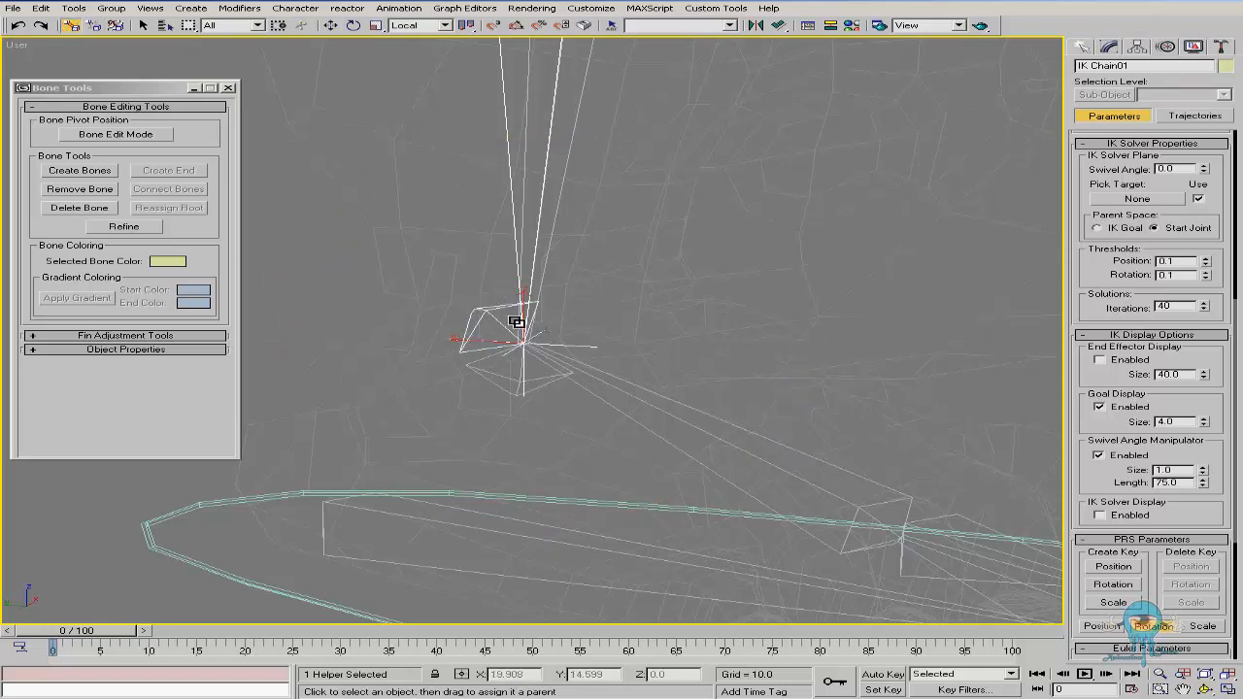
pyautogui.keyDown('ctrl'); pyautogui.keyDown('alt'); pyautogui.moveTo(297, 318); pyautogui.dragTo(383, 471, button='middle'); pyautogui.keyUp('alt'); pyautogui.keyUp('ctrl')
pyautogui.moveTo(457, 341); pyautogui.dragTo(515, 381, button='middle')
pyautogui.rightClick(530, 359)
pyautogui.click(572, 380)
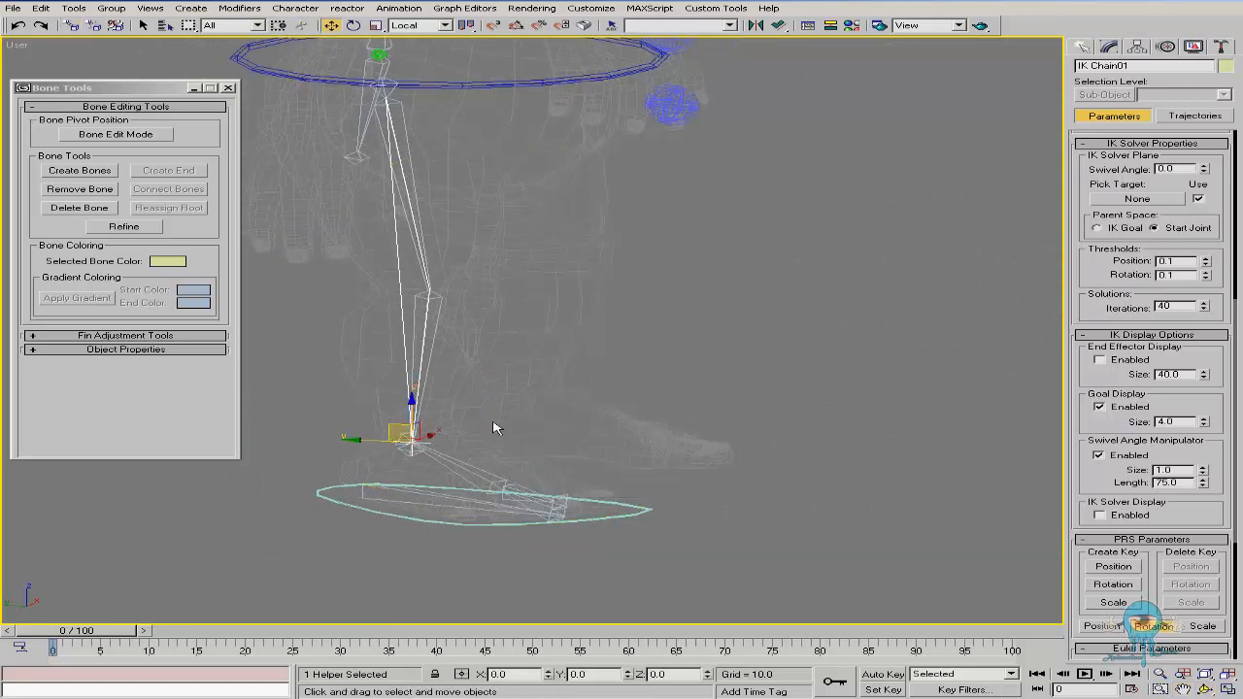
# Select the sole bone at the heel and test-rotate it to check that the leg follows, cancelling each rotation
pyautogui.click(467, 471)
pyautogui.rightClick(467, 471)
pyautogui.click(491, 486)
pyautogui.moveTo(392, 454)
pyautogui.mouseDown()
pyautogui.moveTo(385, 428)
pyautogui.moveTo(402, 452)
pyautogui.mouseUp()
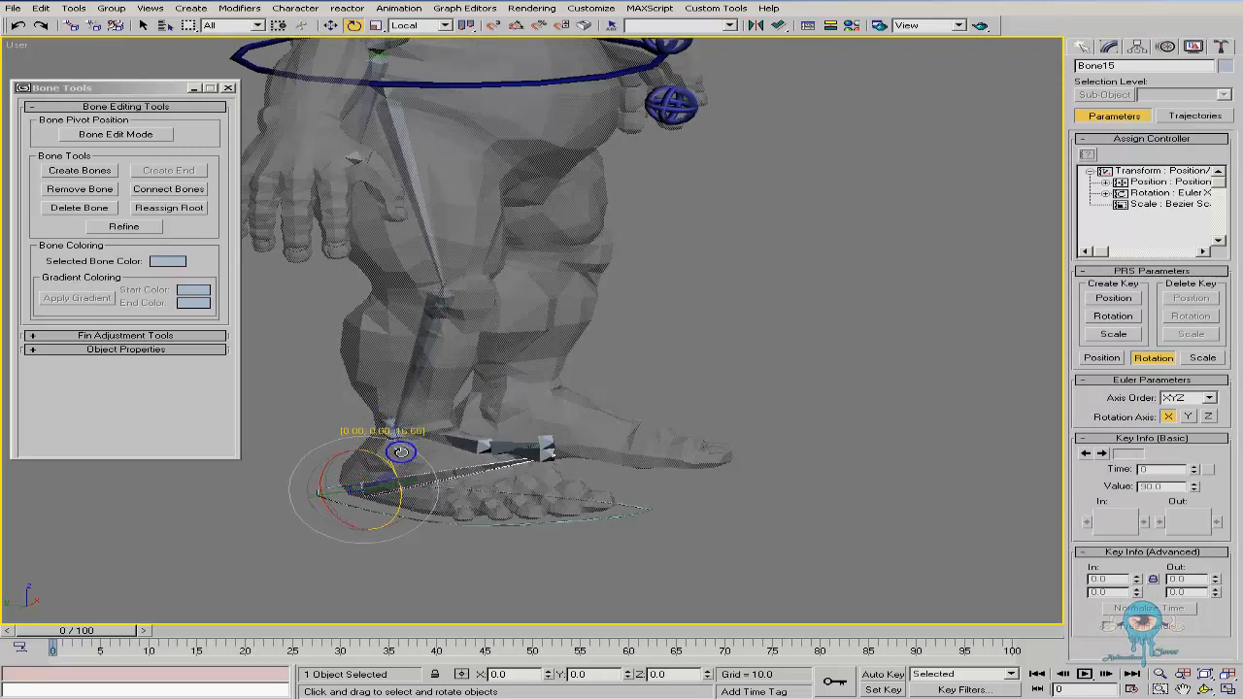
pyautogui.rightClick(401, 451)
pyautogui.click(1084, 50)
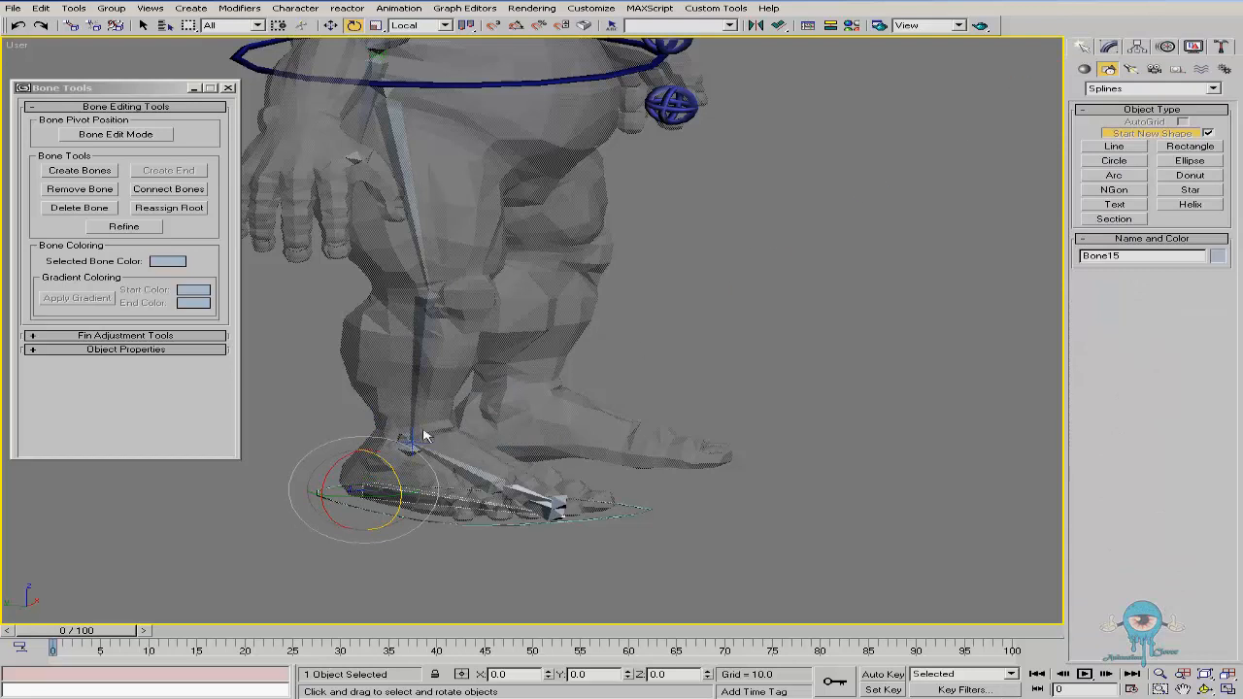
pyautogui.moveTo(389, 461); pyautogui.dragTo(373, 424)
pyautogui.rightClick(373, 424)
# Try rotating the toe bone at the front of the foot, cancelling the rotation and undoing the last changes
pyautogui.click(554, 505)
pyautogui.moveTo(591, 496); pyautogui.dragTo(611, 519)
pyautogui.rightClick(611, 518)
pyautogui.hotkey('ctrl', 'z')
pyautogui.hotkey('ctrl', 'z')
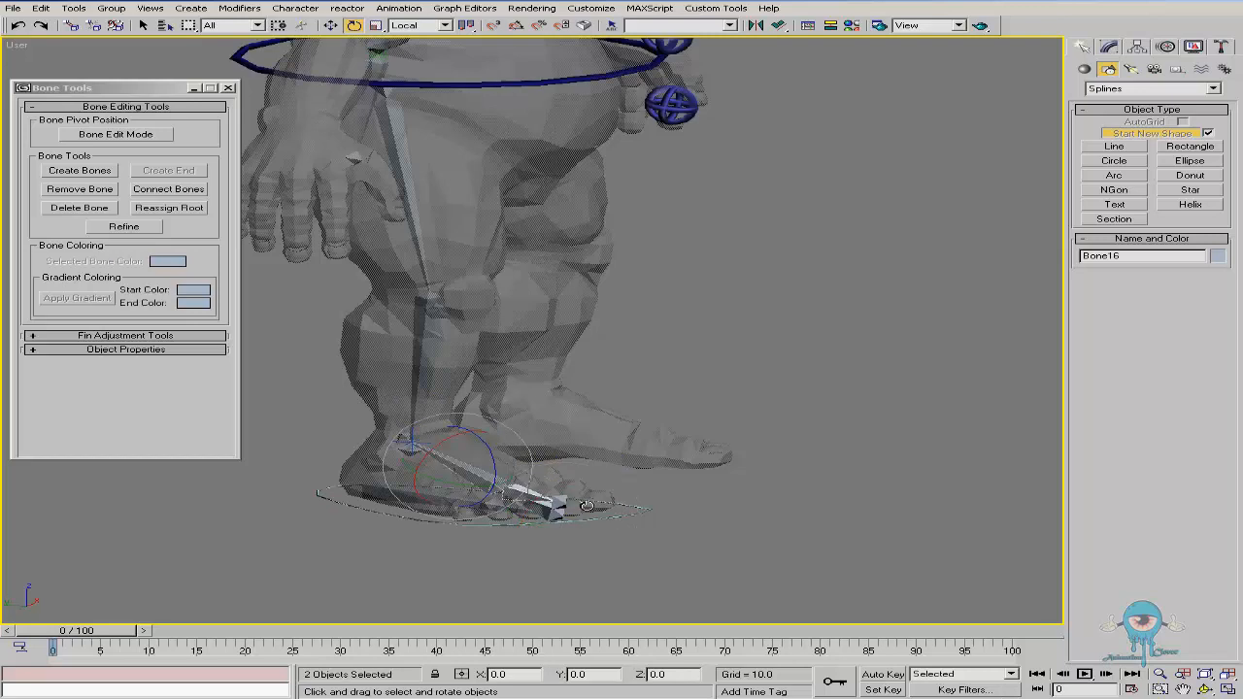
# Select the foot bone running from the ball to the ankle and test-rotate it, cancelling the rotation
pyautogui.click(522, 468)
pyautogui.moveTo(543, 495); pyautogui.dragTo(550, 479)
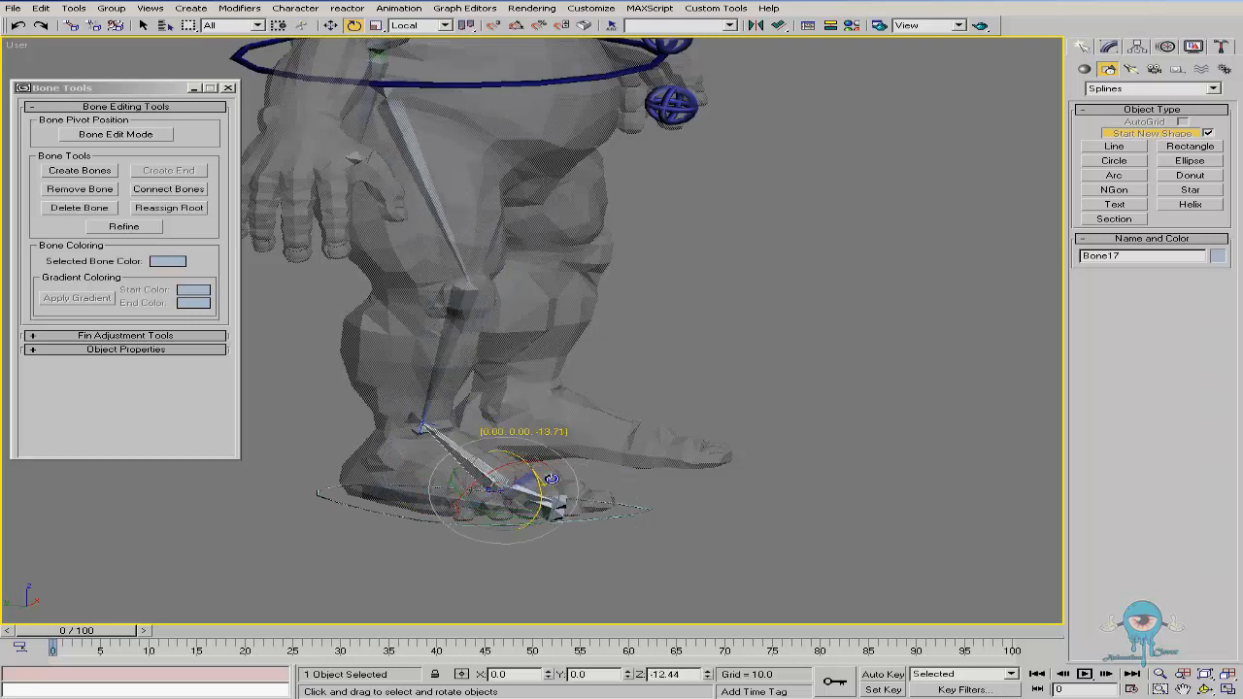
pyautogui.rightClick(552, 479)
# Select the foot control spline and test how the leg follows when it is rotated and moved, cancelling both transforms
pyautogui.click(399, 514)
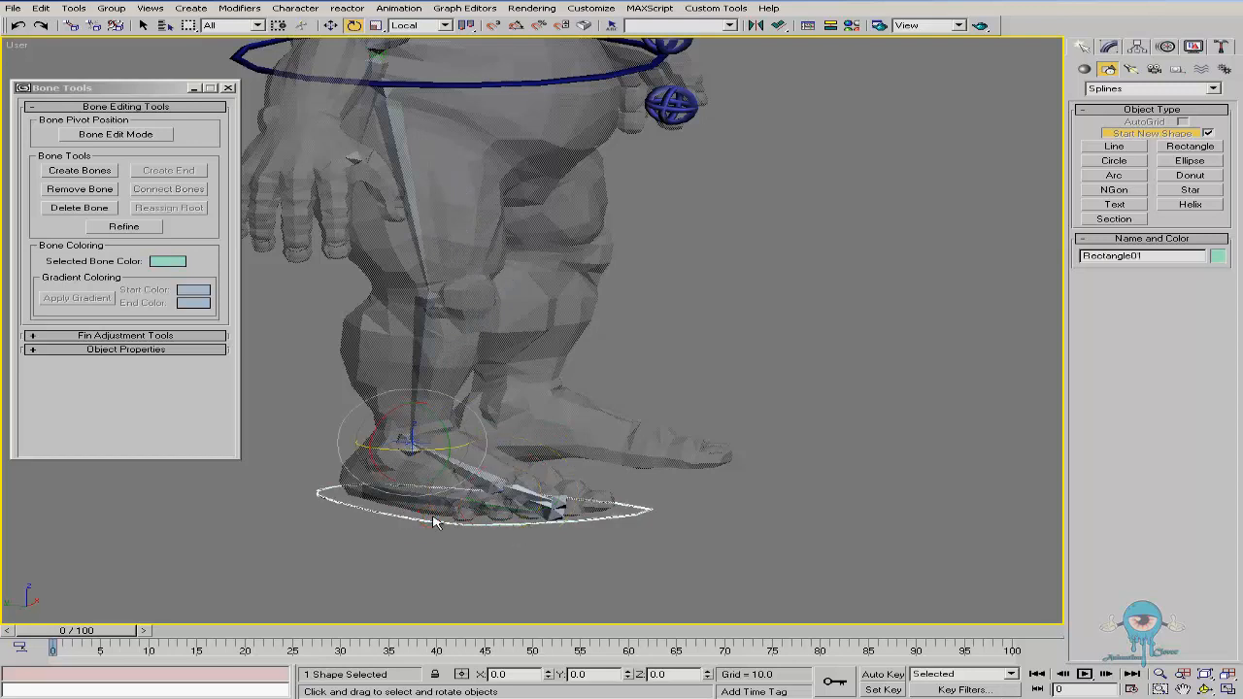
pyautogui.moveTo(402, 435)
pyautogui.mouseDown()
pyautogui.moveTo(408, 457)
pyautogui.moveTo(423, 459)
pyautogui.moveTo(424, 427)
pyautogui.mouseUp()
pyautogui.rightClick(424, 427)
pyautogui.rightClick(444, 451)
pyautogui.click(469, 464)
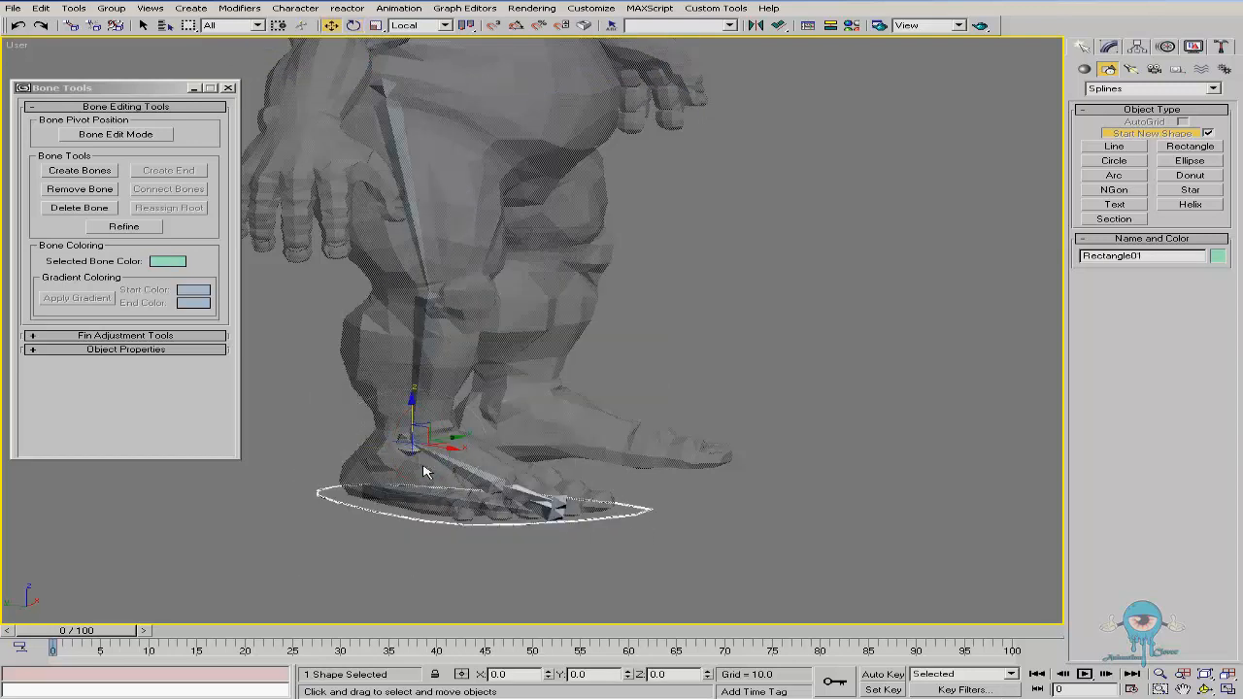
pyautogui.moveTo(424, 429)
pyautogui.mouseDown()
pyautogui.moveTo(476, 393)
pyautogui.moveTo(427, 369)
pyautogui.moveTo(380, 418)
pyautogui.moveTo(427, 409)
pyautogui.mouseUp()
pyautogui.rightClick(427, 409)
# Return the foot control to rotation and test-rotate it once more around its ankle pivot
pyautogui.moveTo(518, 392); pyautogui.dragTo(580, 370, button='middle')
pyautogui.hotkey('alt', 'z')
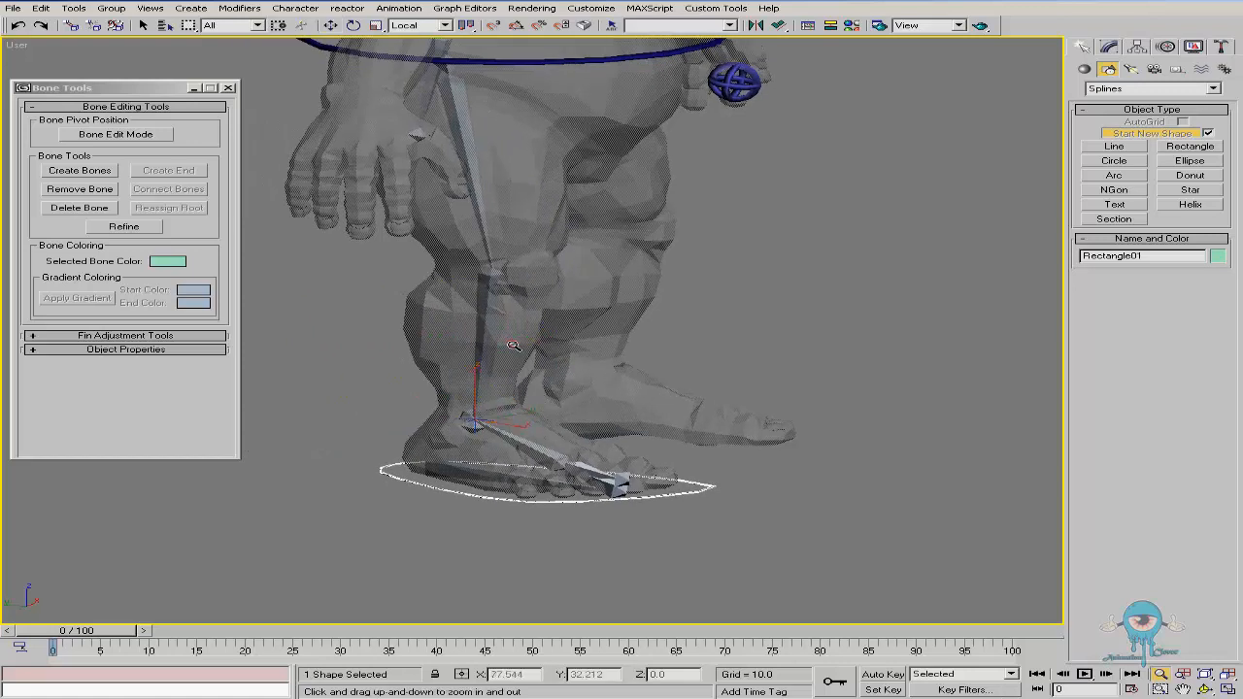
pyautogui.moveTo(534, 386); pyautogui.dragTo(519, 336)
pyautogui.moveTo(538, 373); pyautogui.dragTo(544, 396, button='middle')
pyautogui.press('w')
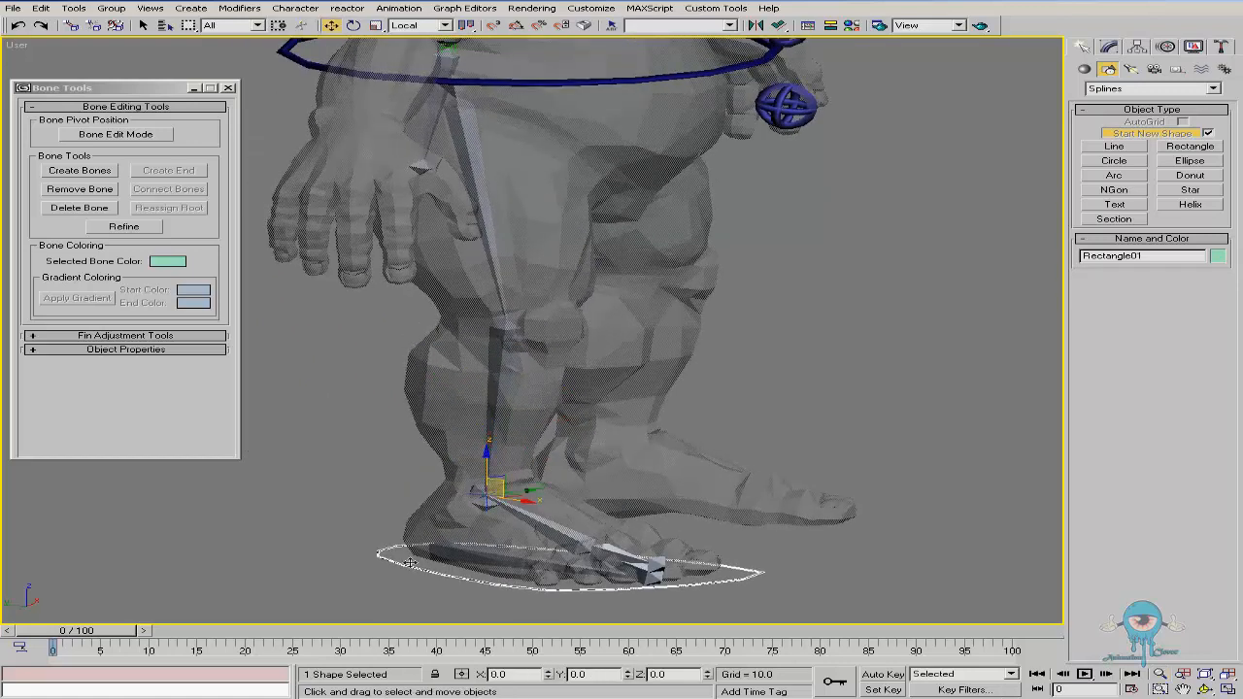
pyautogui.rightClick(446, 527)
pyautogui.click(480, 559)
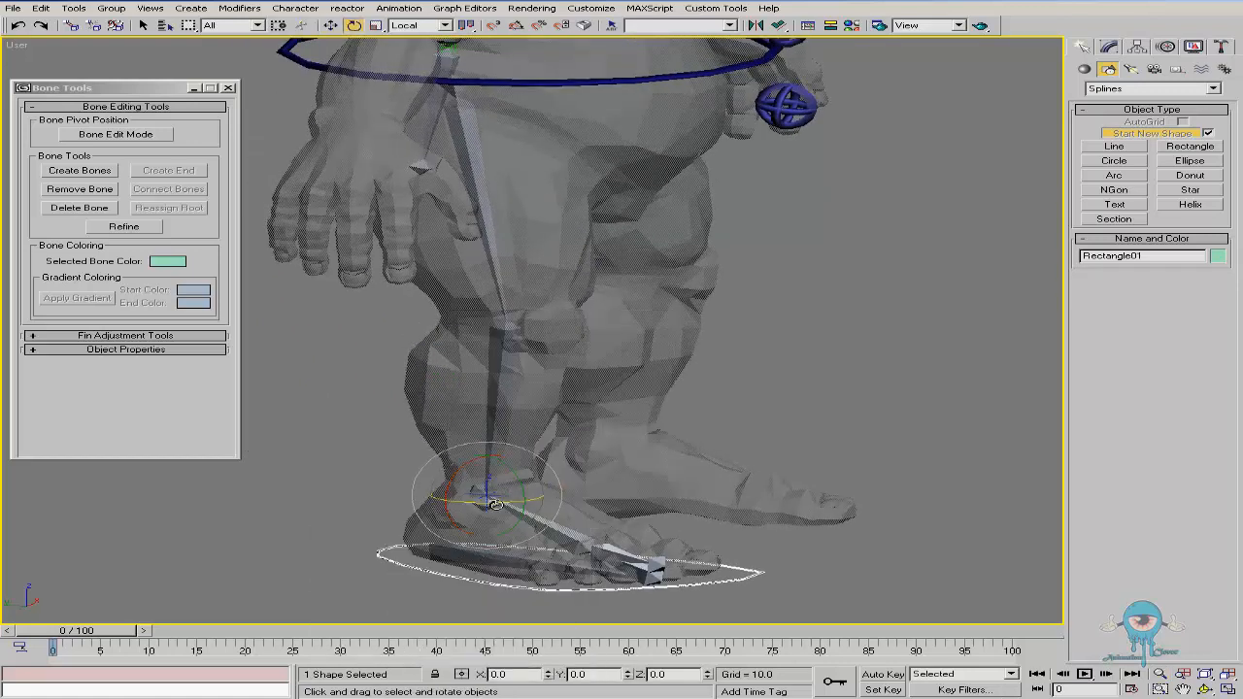
pyautogui.moveTo(495, 504); pyautogui.dragTo(544, 500)
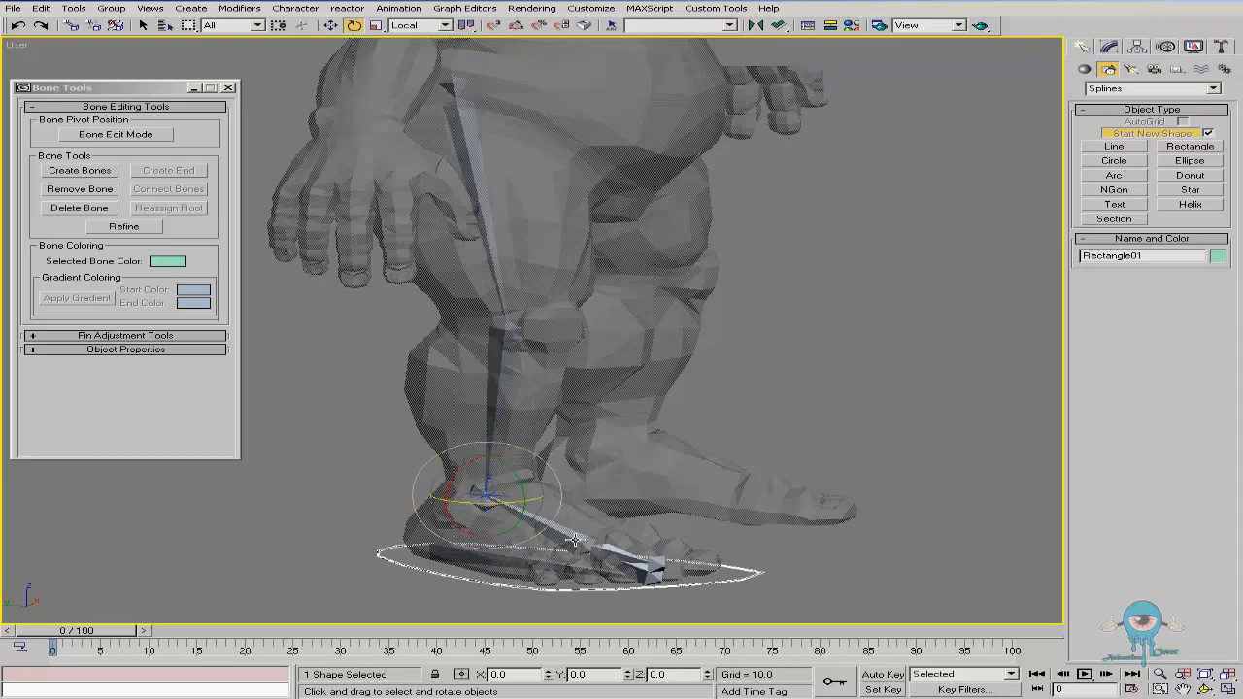
# Select the leg's IK chain at the ankle and show its IK Solver Properties with the Parent Space options
pyautogui.click(509, 495)
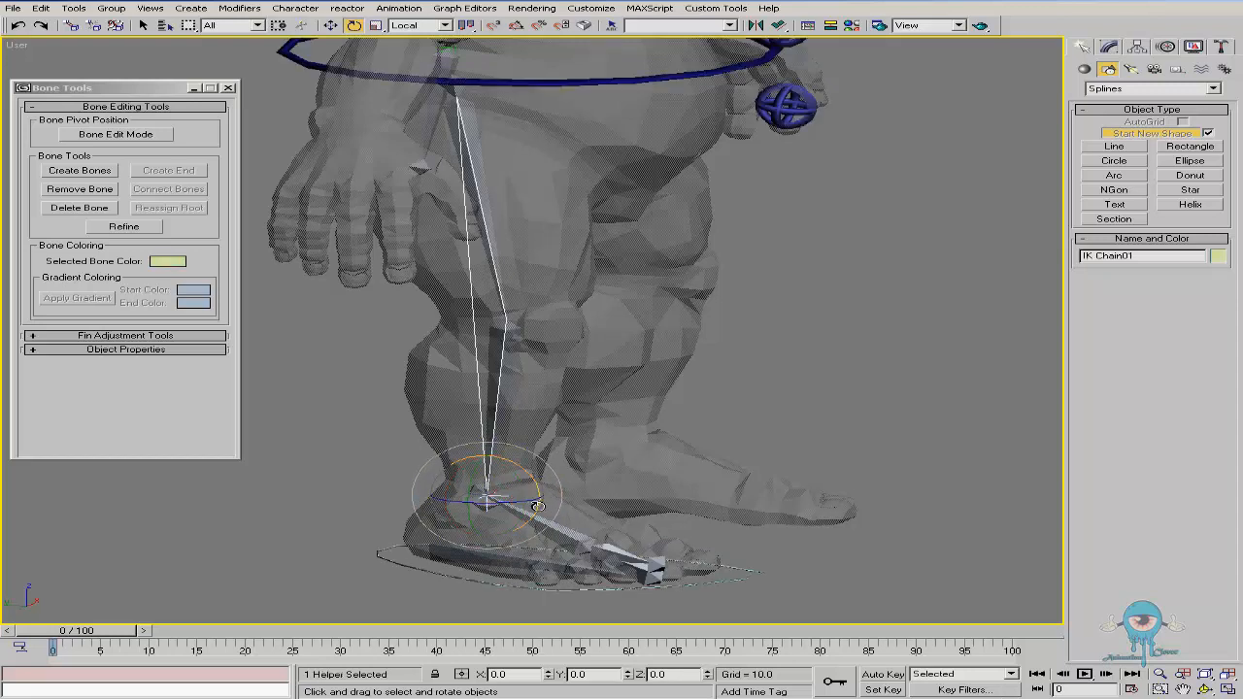
pyautogui.click(1166, 46)
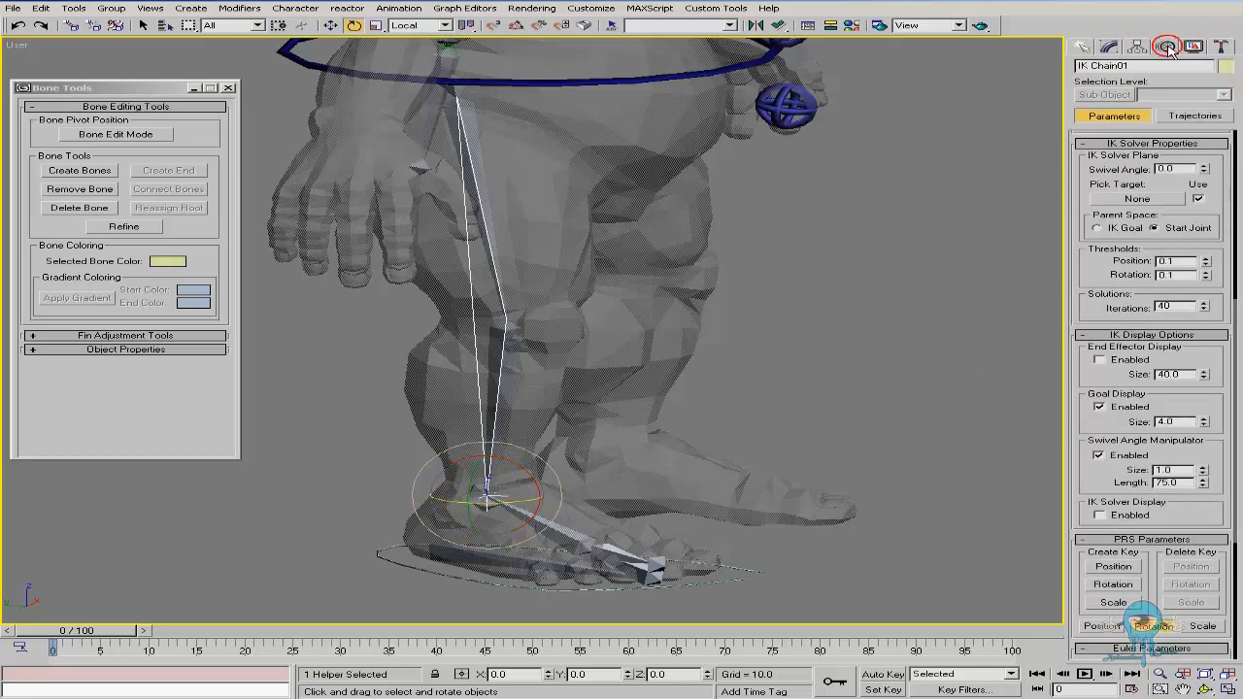
pyautogui.moveTo(638, 412); pyautogui.dragTo(557, 413, button='middle')
pyautogui.moveTo(1083, 379); pyautogui.dragTo(1081, 472)
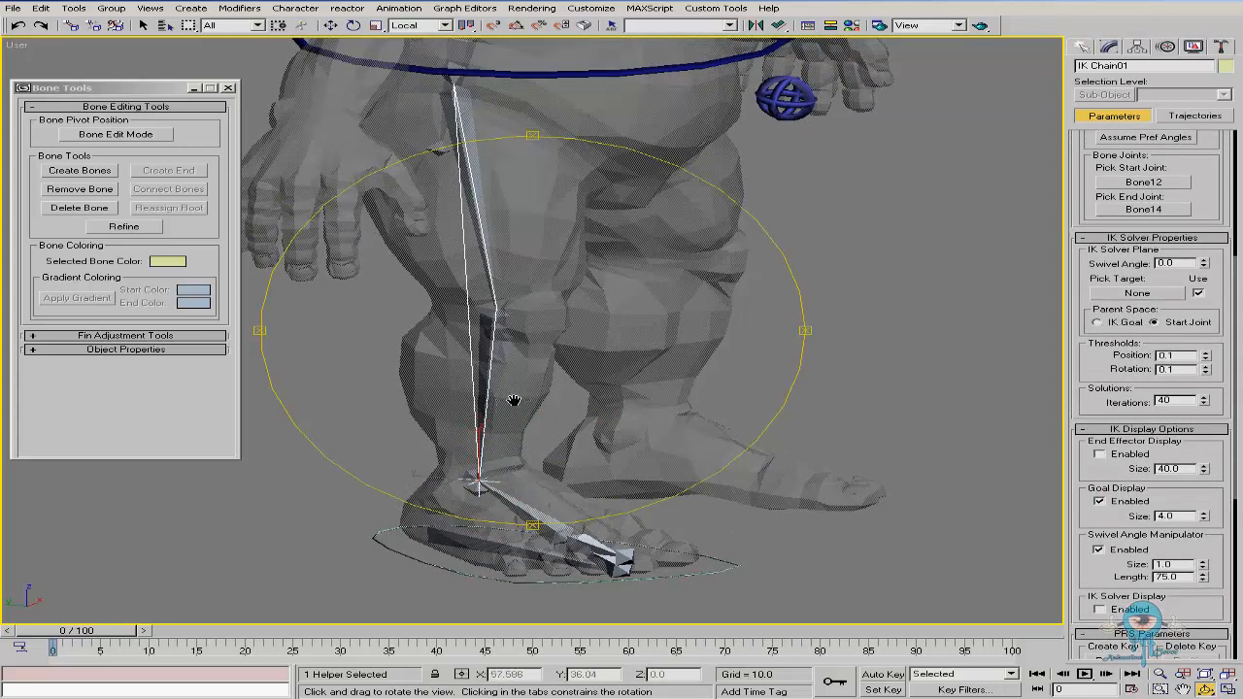
pyautogui.moveTo(514, 400); pyautogui.dragTo(514, 405)
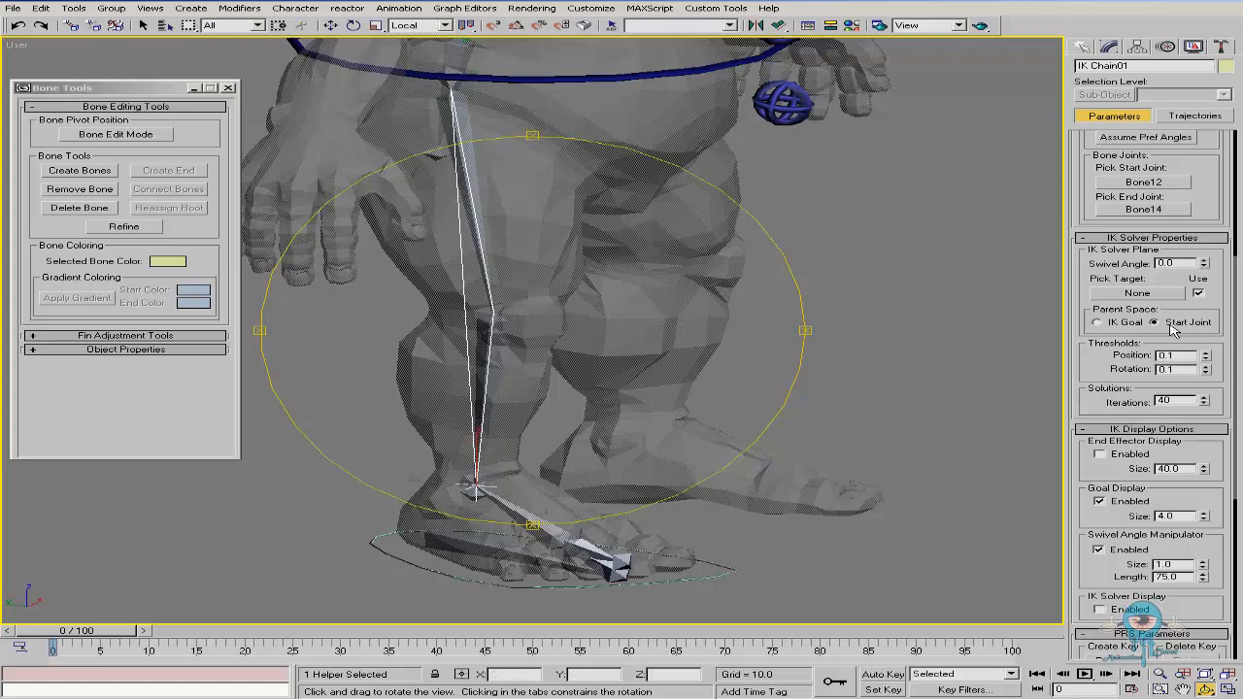
# Test-rotate the hip bone above the right thigh while the leg's IK chain uses Start Joint as its parent space
pyautogui.press('e')
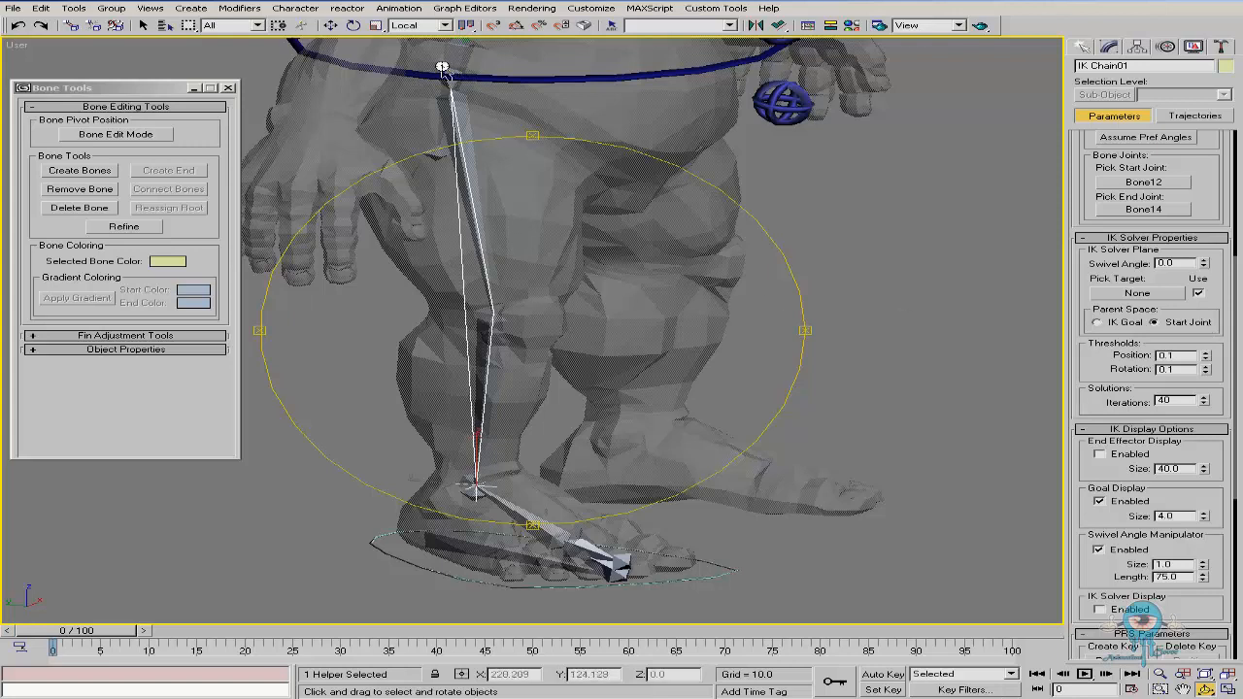
pyautogui.click(445, 65)
pyautogui.moveTo(448, 65); pyautogui.dragTo(408, 71)
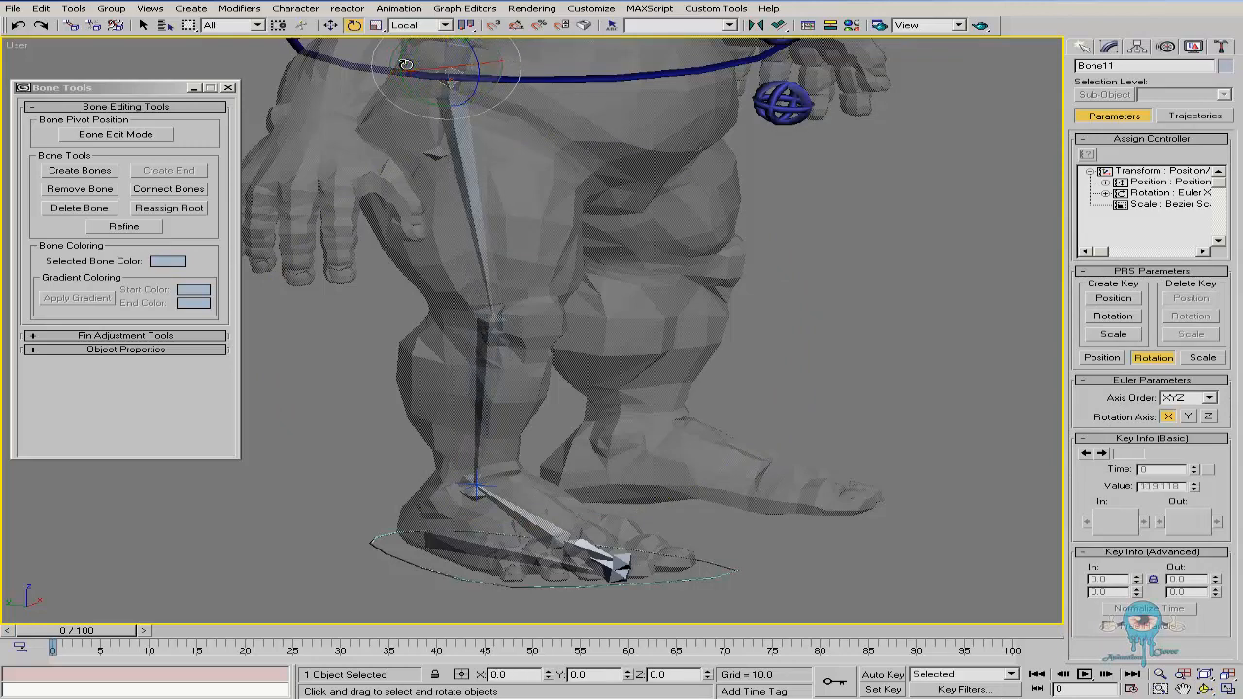
# Set the leg IK chain's Parent Space to IK Goal and test-rotate the hip bone above the thigh again
pyautogui.click(494, 486)
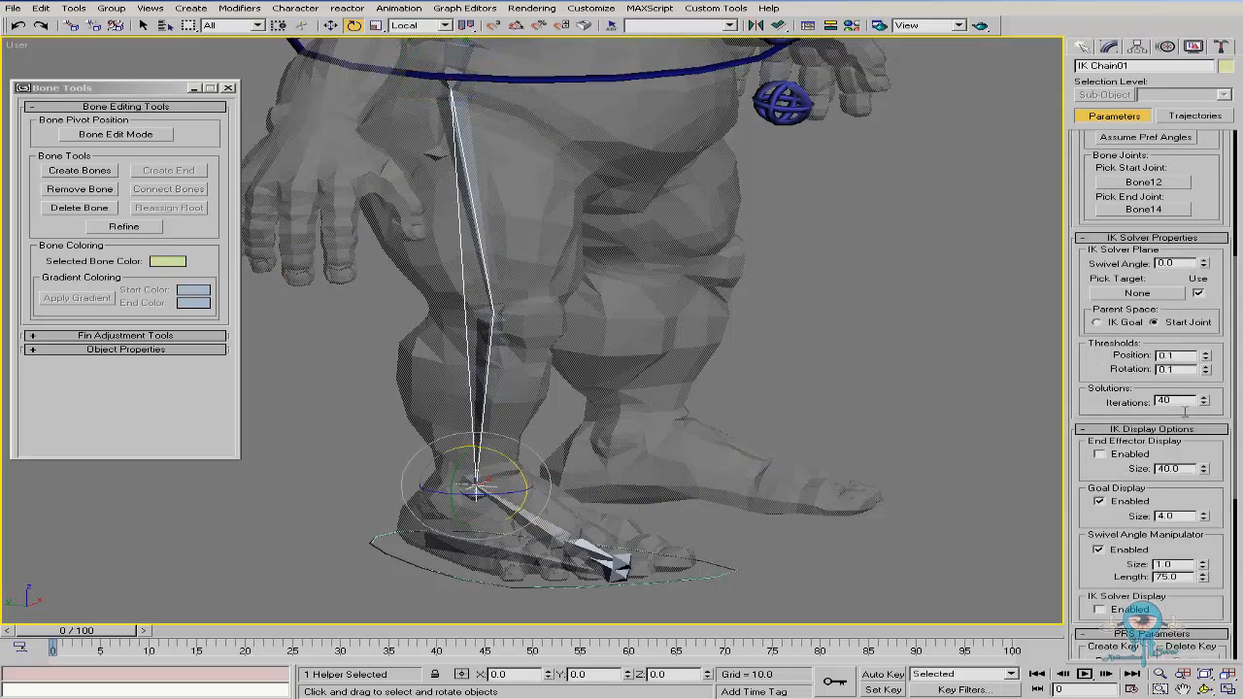
pyautogui.click(1112, 324)
pyautogui.click(449, 71)
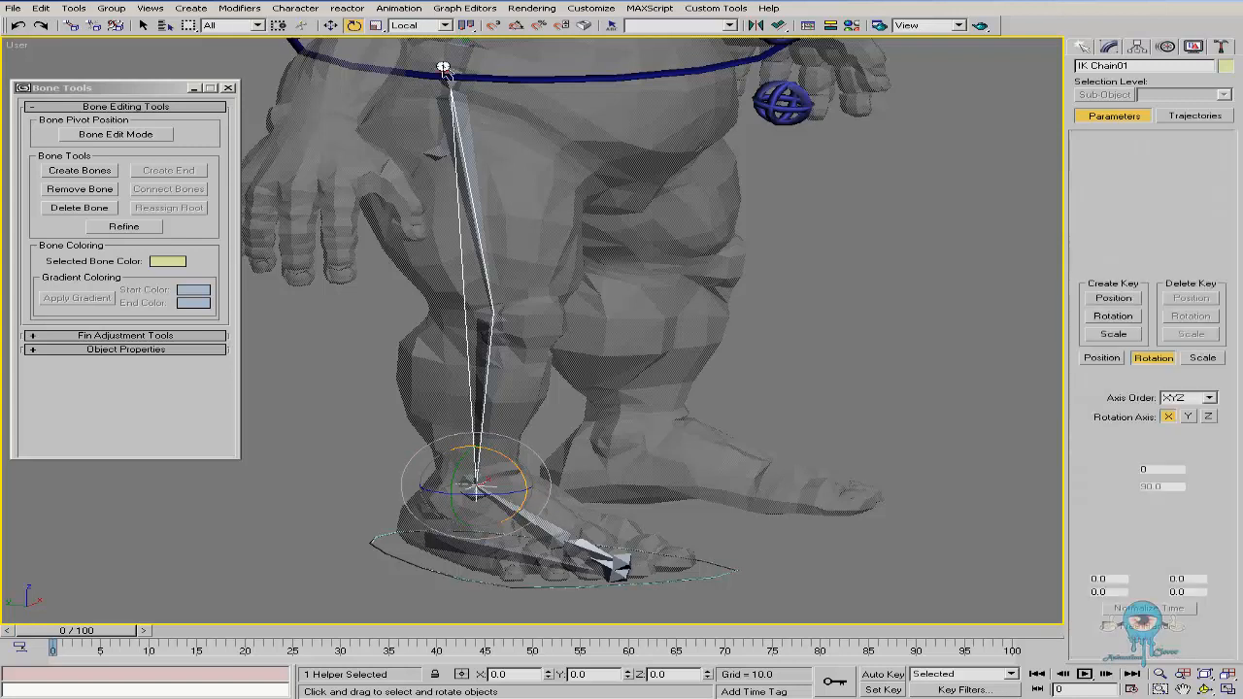
pyautogui.moveTo(458, 70); pyautogui.dragTo(479, 93)
# Select the foot control spline and test-rotate it around its ankle pivot from different viewing angles, cancelling the rotation
pyautogui.click(406, 563)
pyautogui.moveTo(475, 495); pyautogui.dragTo(512, 492)
pyautogui.rightClick(512, 491)
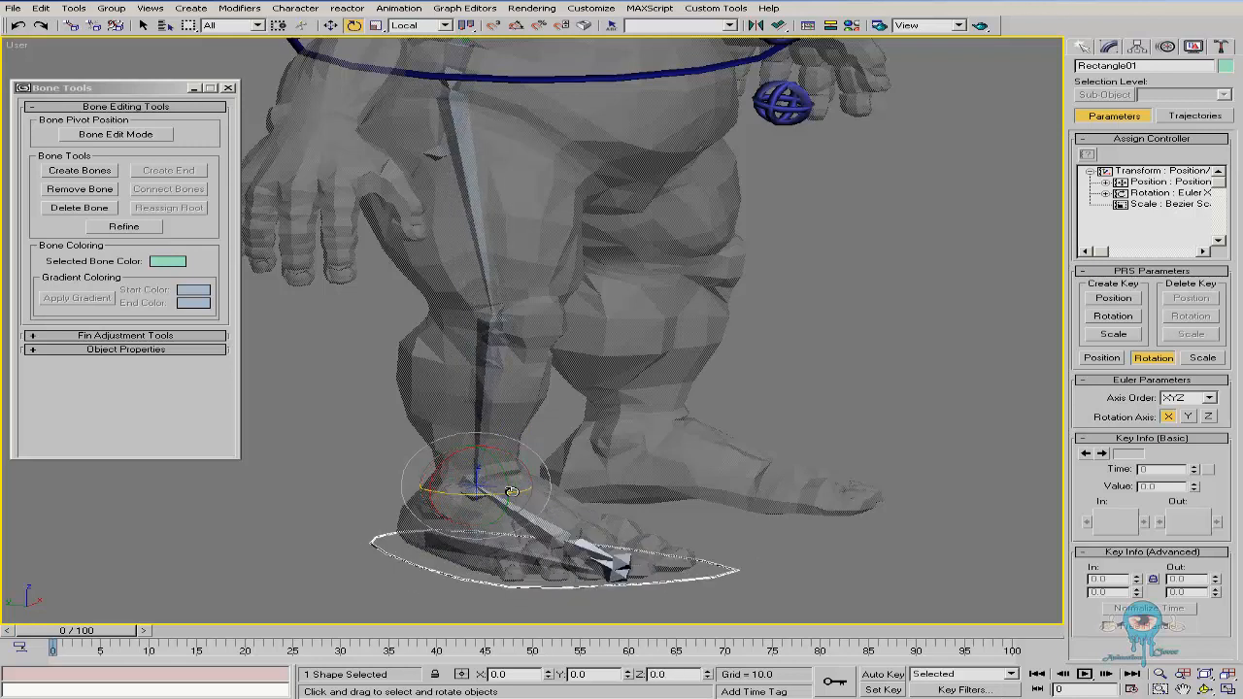
pyautogui.hotkey('ctrl', 'r')
pyautogui.moveTo(598, 426); pyautogui.dragTo(563, 392)
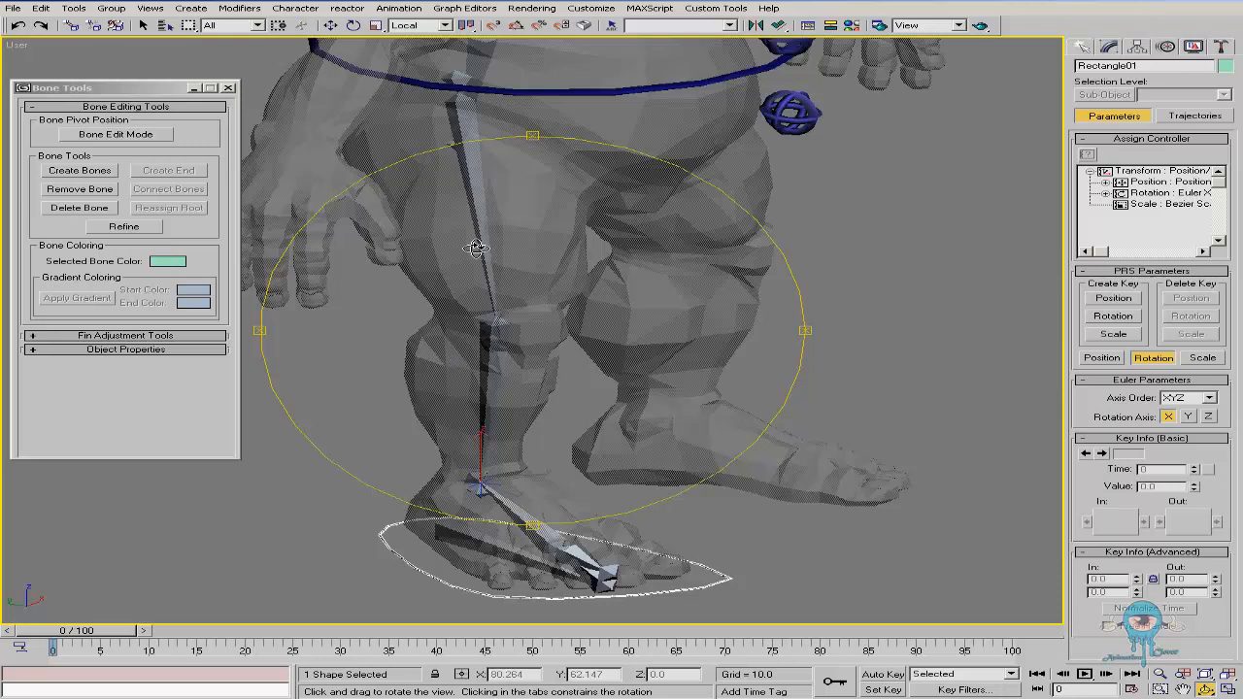
pyautogui.moveTo(544, 421); pyautogui.dragTo(591, 353)
pyautogui.scroll(-2, 593, 361)
pyautogui.press('e')
pyautogui.moveTo(520, 472); pyautogui.dragTo(513, 459)
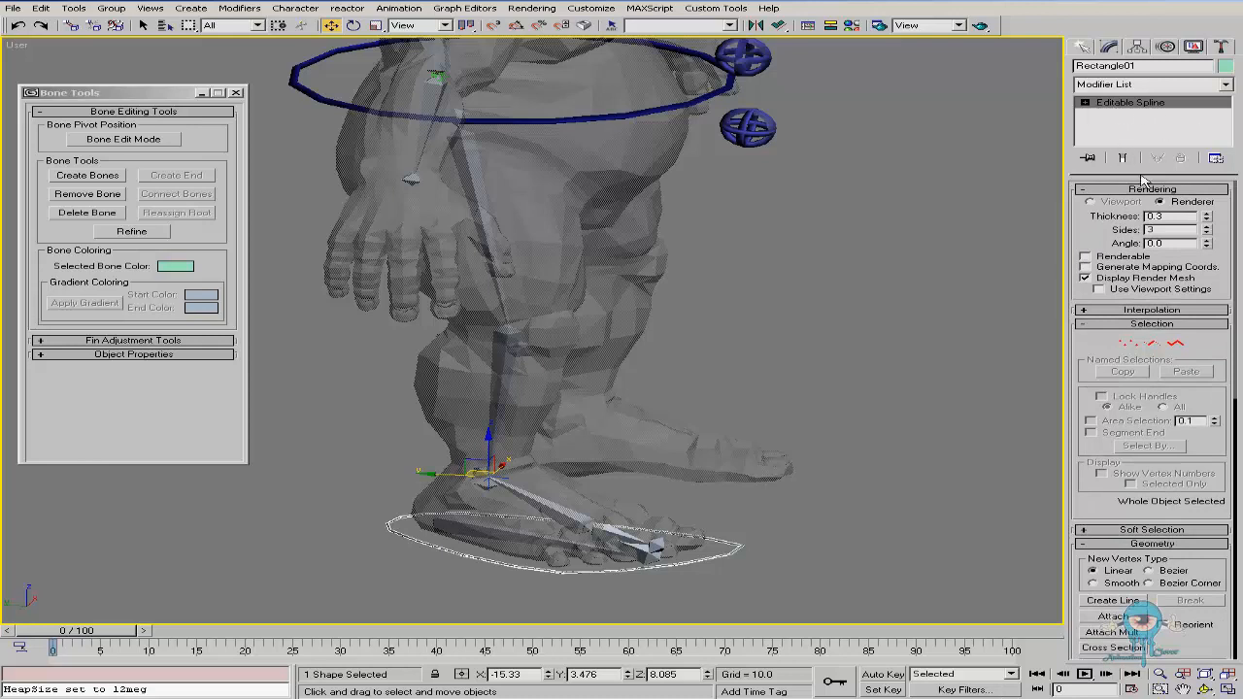
# Set the foot control spline's rendering thickness to 0.5, change its object color to green, and deselect it
pyautogui.doubleClick(1180, 215)
pyautogui.write('0.5')
pyautogui.press('Return')
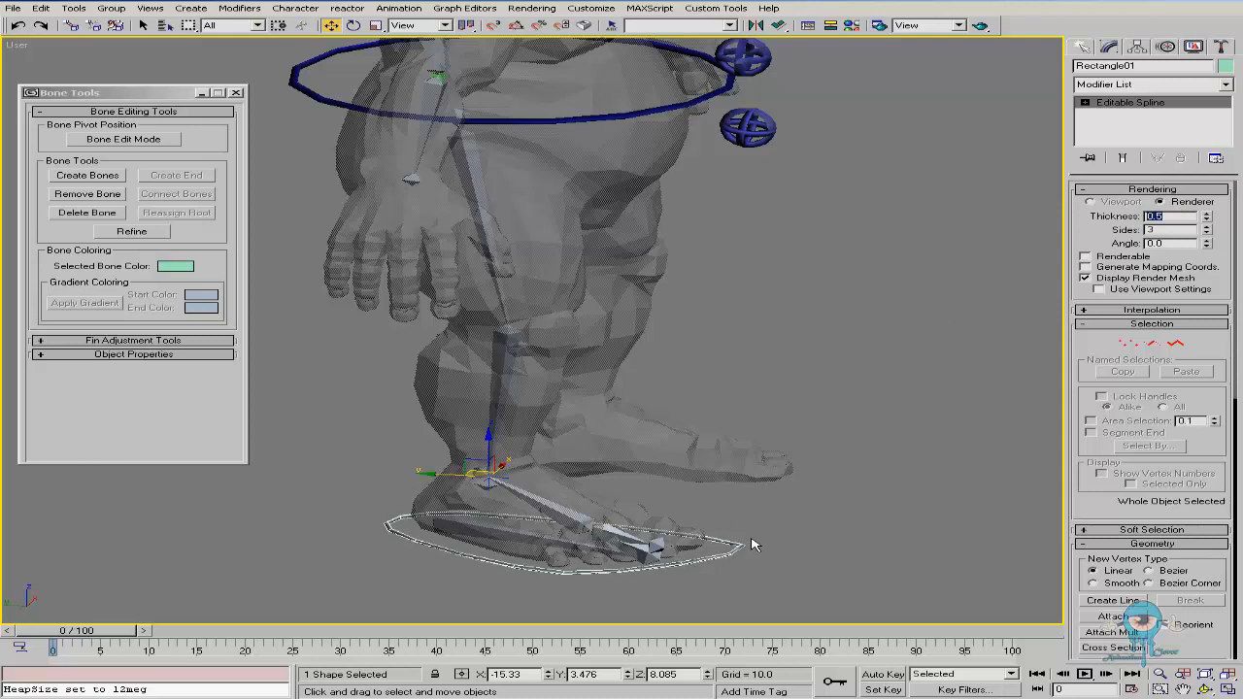
pyautogui.click(1227, 67)
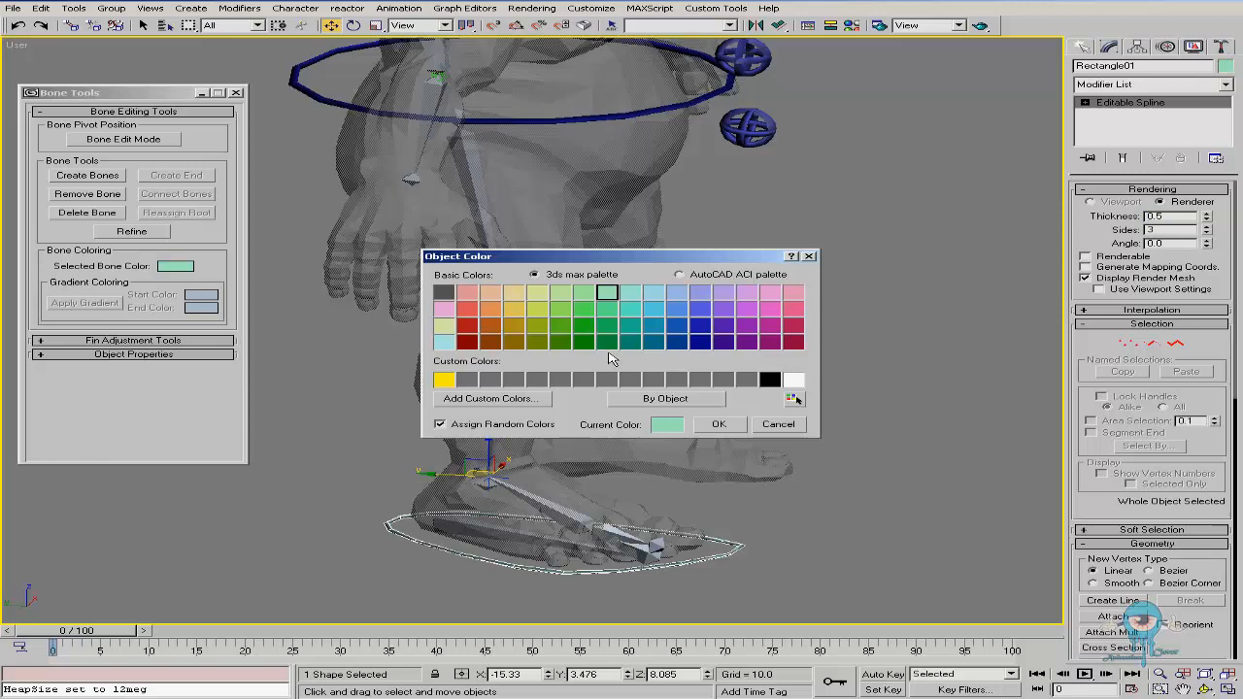
pyautogui.click(587, 328)
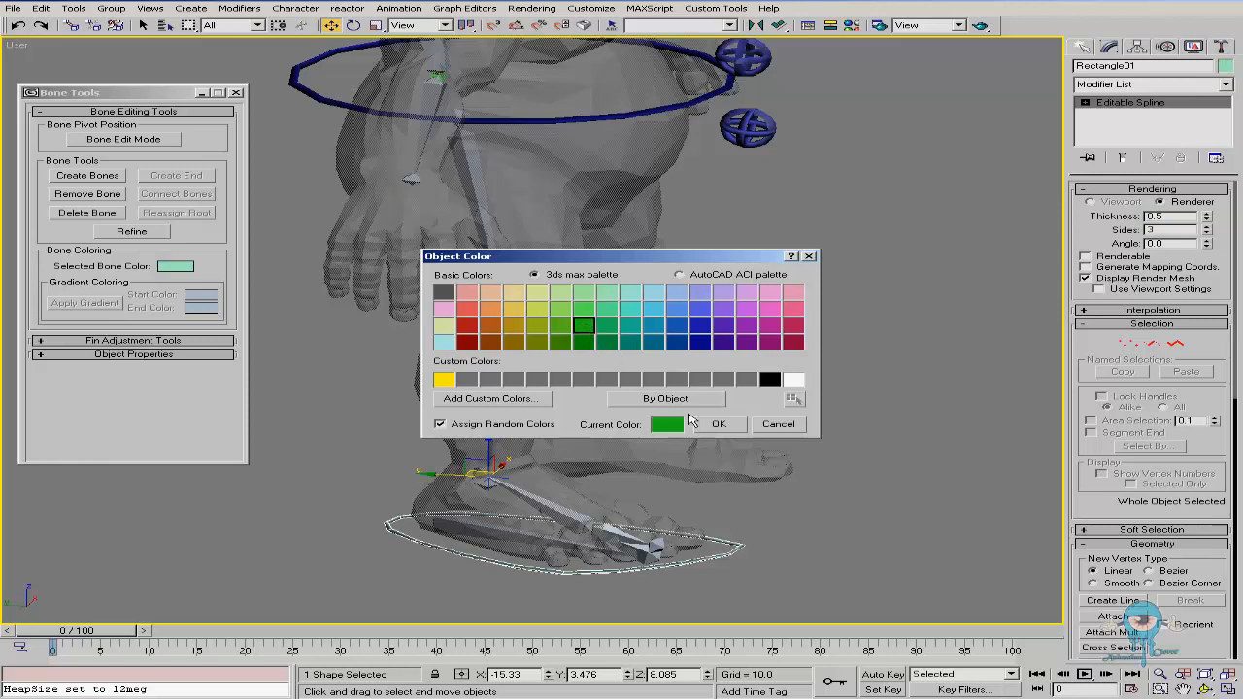
pyautogui.click(718, 424)
pyautogui.click(830, 427)
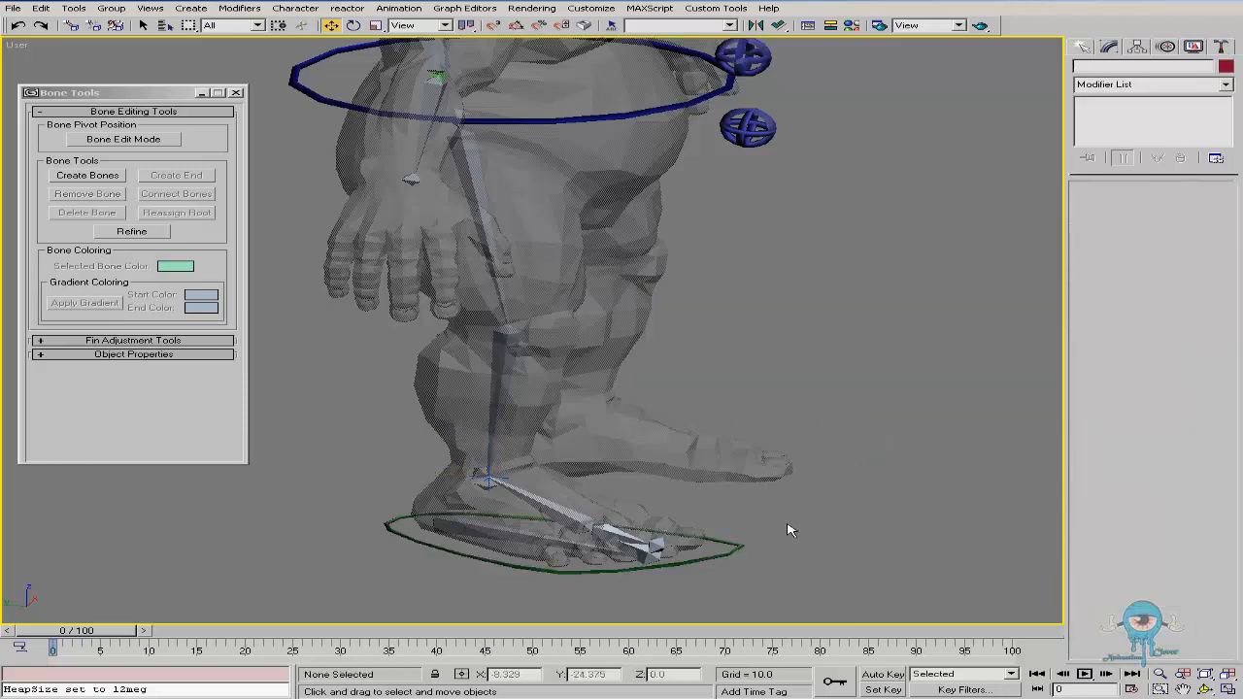